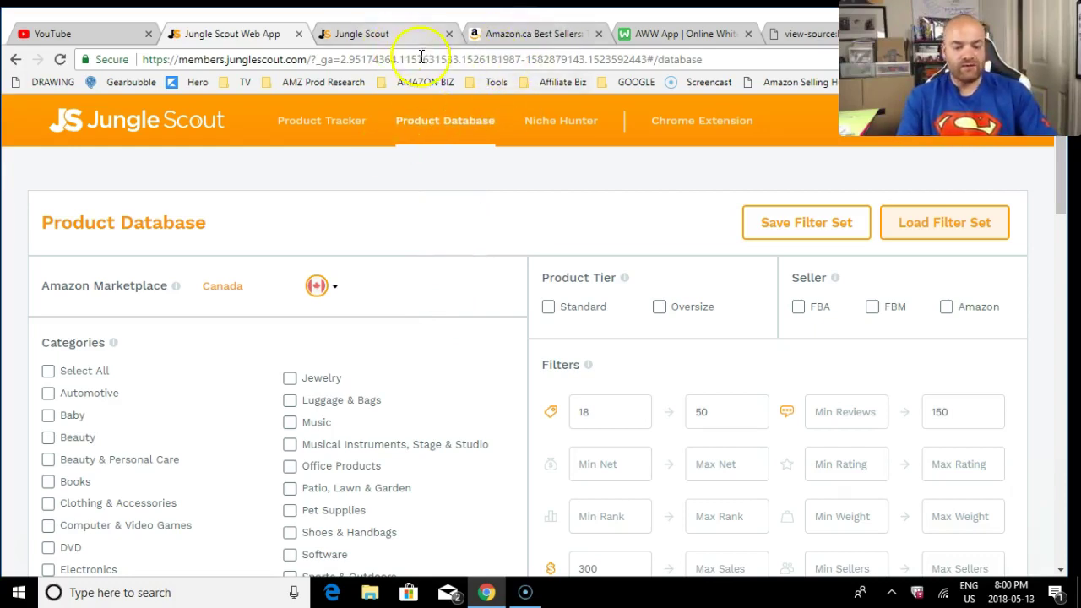
# - Switch to the AWW whiteboard and view the drawing with the Canadian and US flags in full screen
pyautogui.click(640, 34)
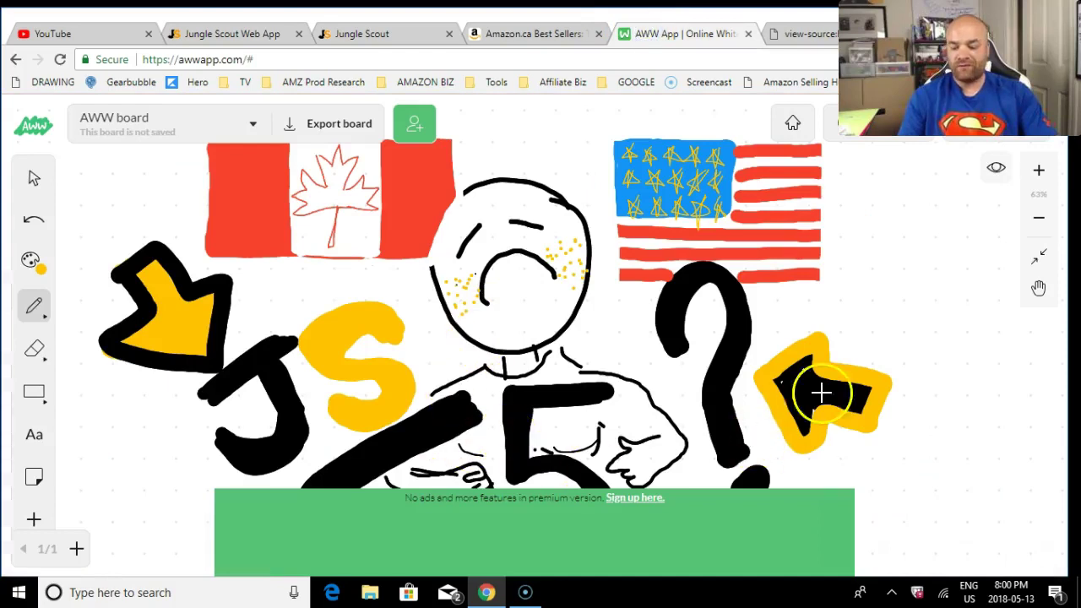
pyautogui.click(1039, 258)
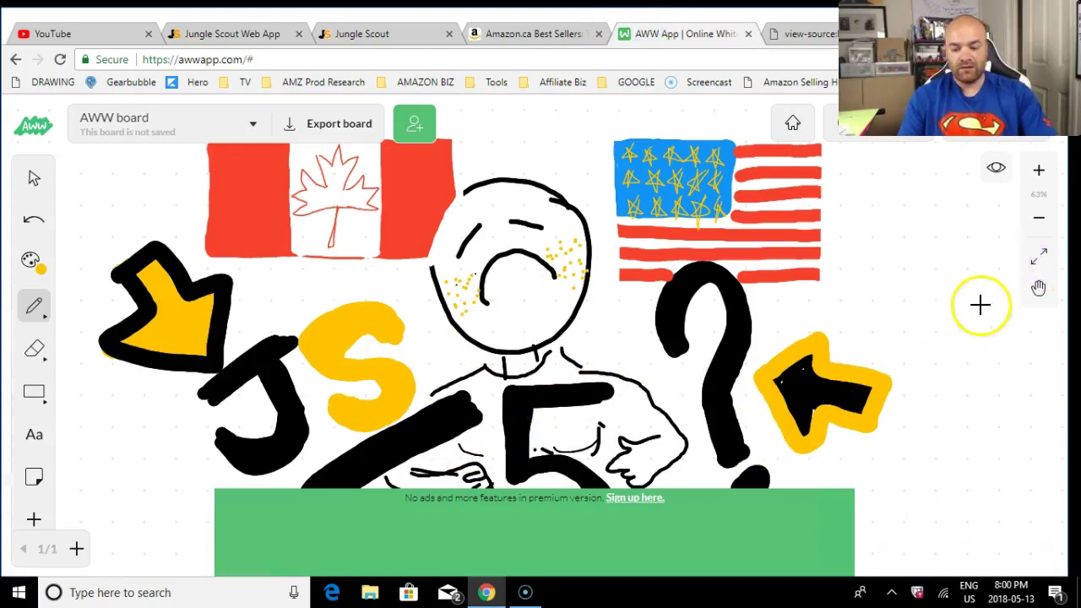
pyautogui.click(1039, 258)
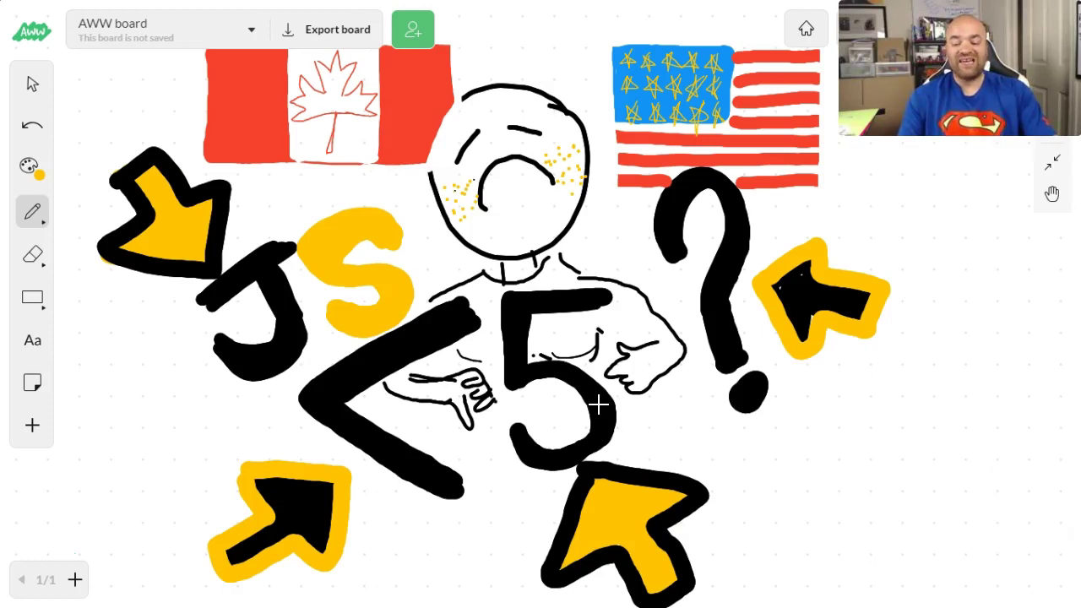
pyautogui.click(1051, 162)
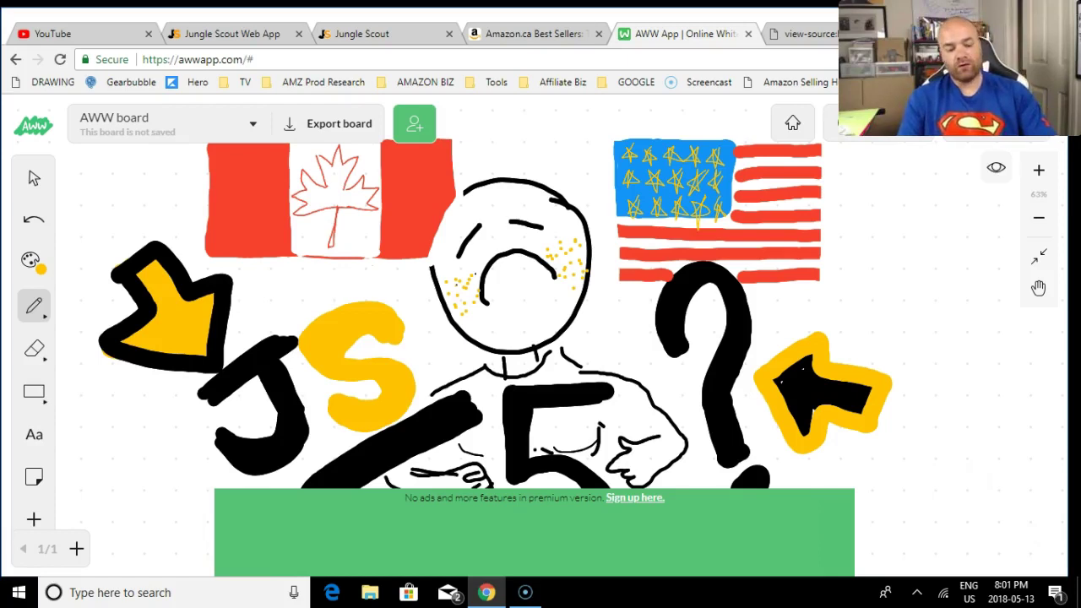
# - Return to the Jungle Scout product database and include the DVD category in the Canada search filters
pyautogui.click(243, 29)
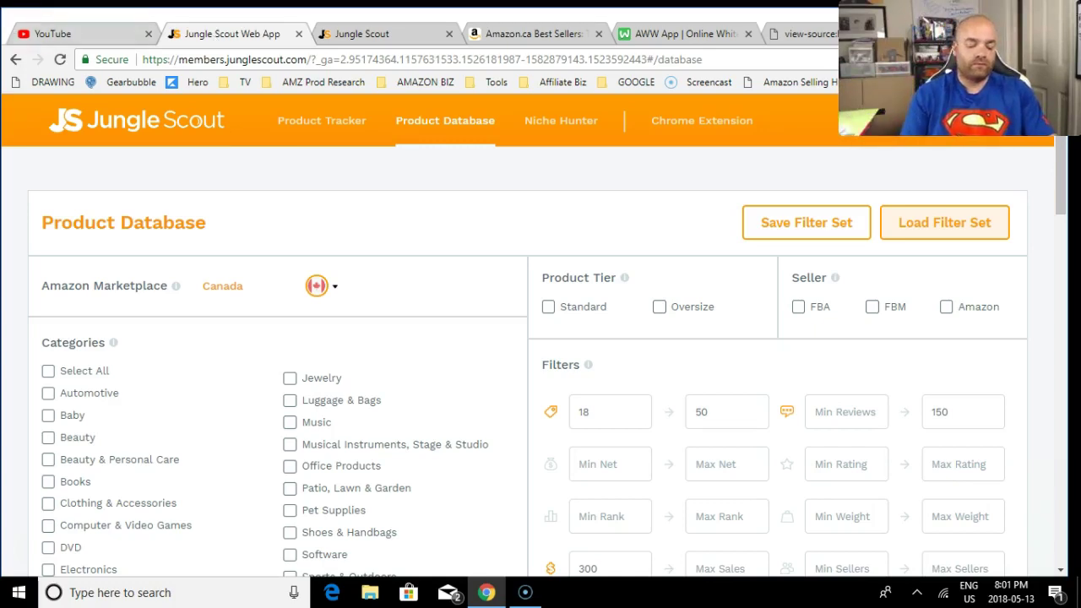
pyautogui.click(47, 549)
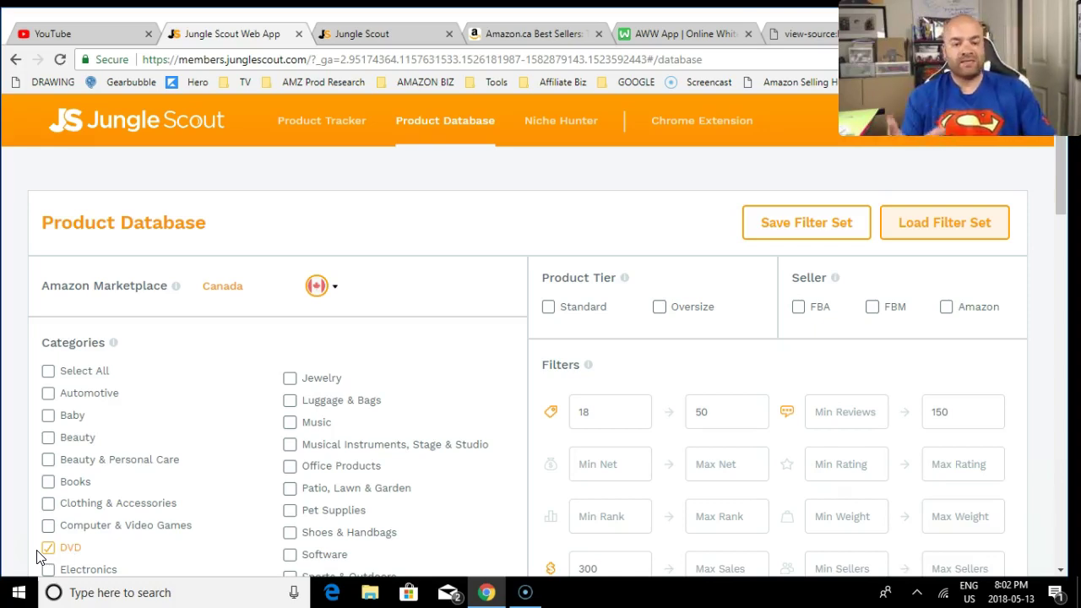
pyautogui.click(38, 557)
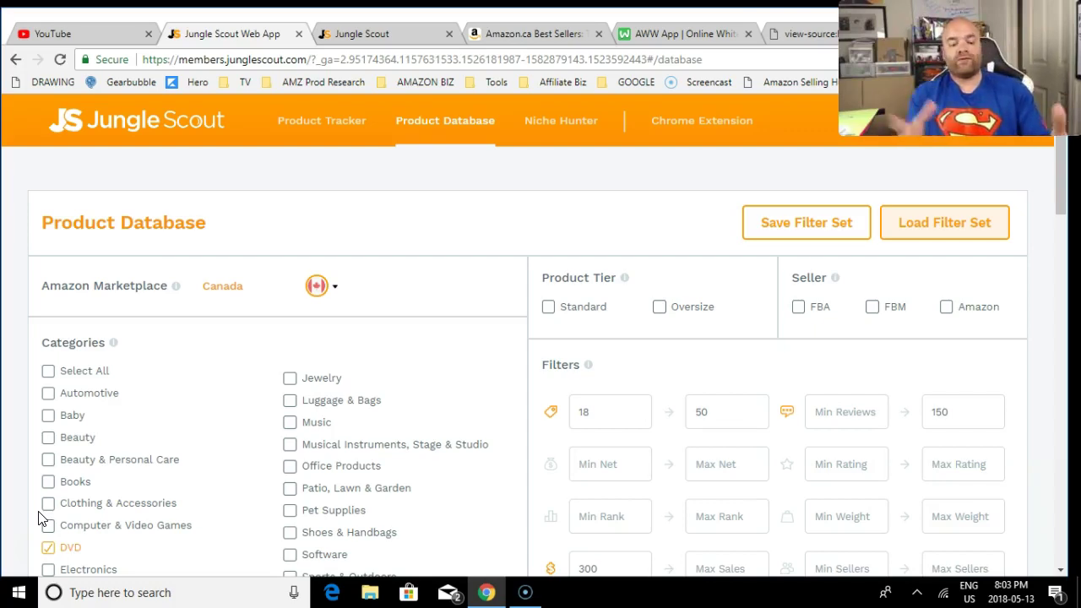
# - Look at the Jungle Scout contact form and the Amazon.ca Home Best Sellers page, ending back in the product database
pyautogui.click(428, 34)
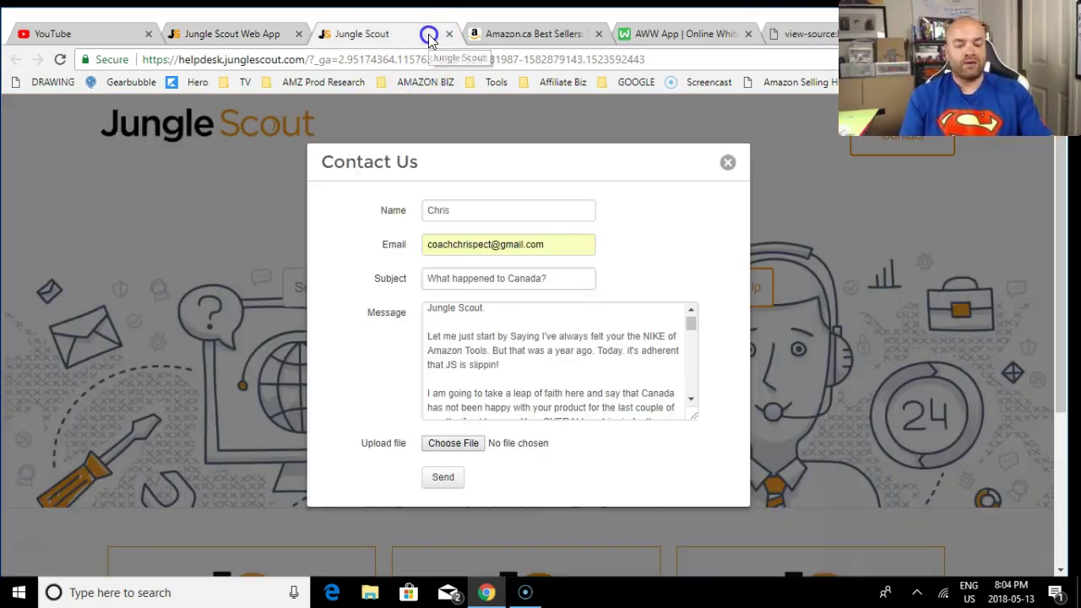
pyautogui.click(556, 34)
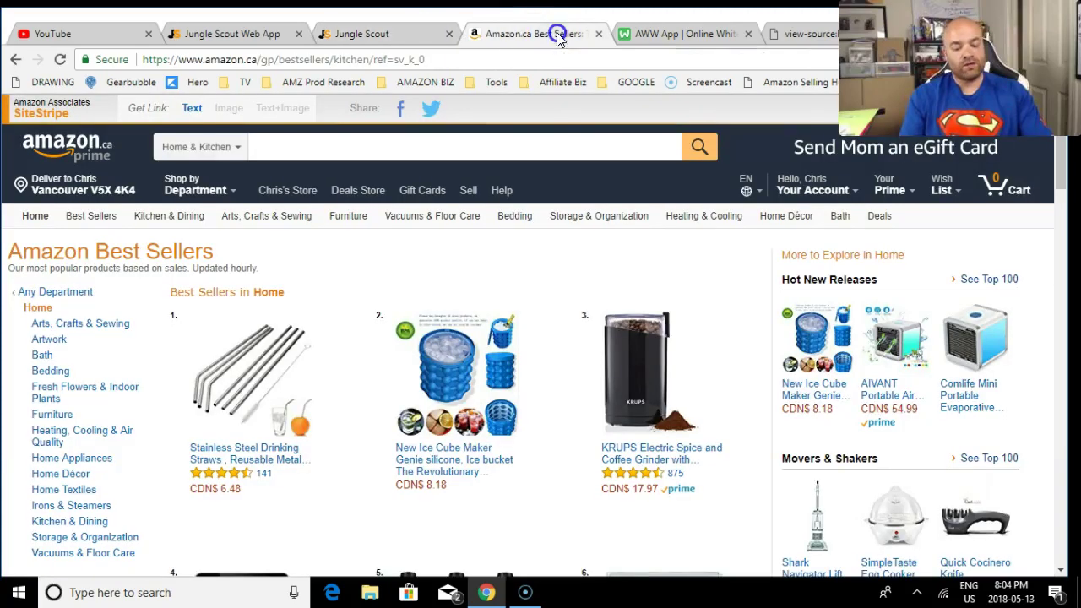
pyautogui.click(226, 35)
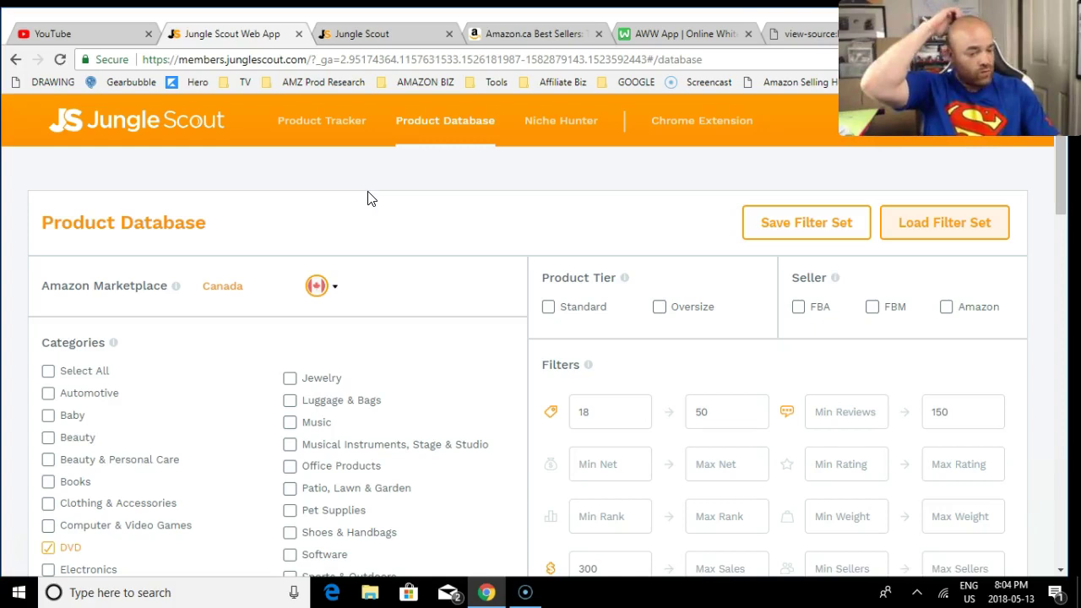
# - Search the Canadian product database for Home & Kitchen instead of DVD, displaying 200 results per page
pyautogui.scroll(-1, 369, 198)
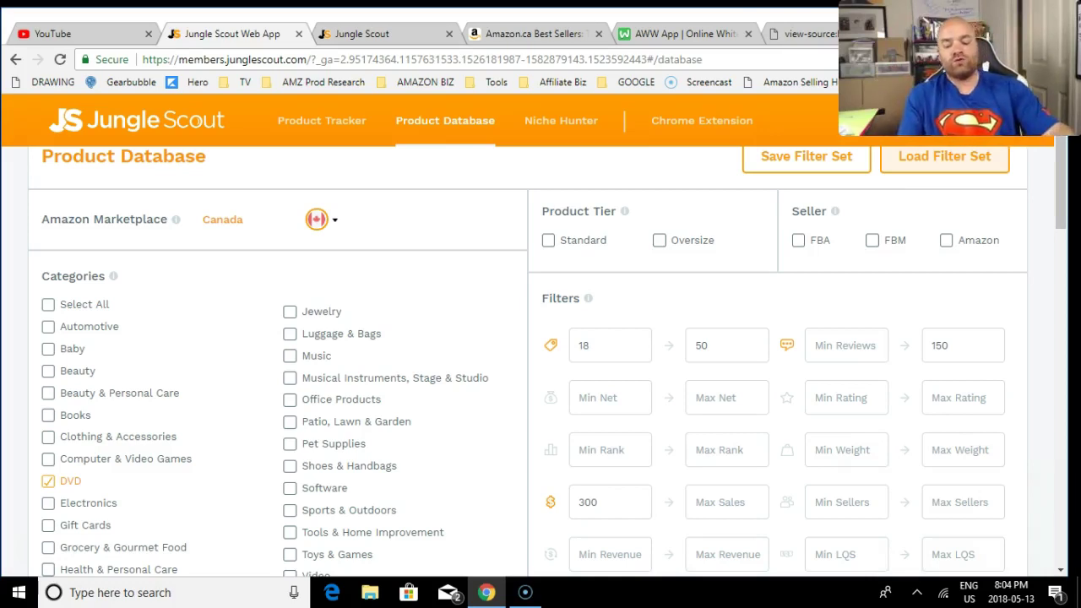
pyautogui.scroll(-1, 541, 363)
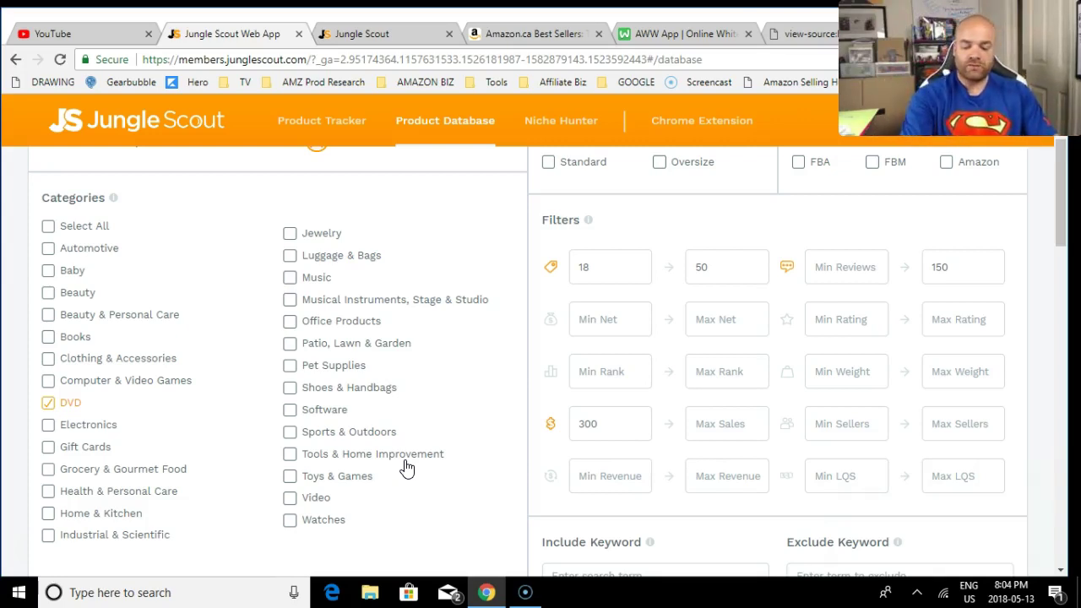
pyautogui.scroll(-1, 406, 467)
pyautogui.scroll(1, 407, 467)
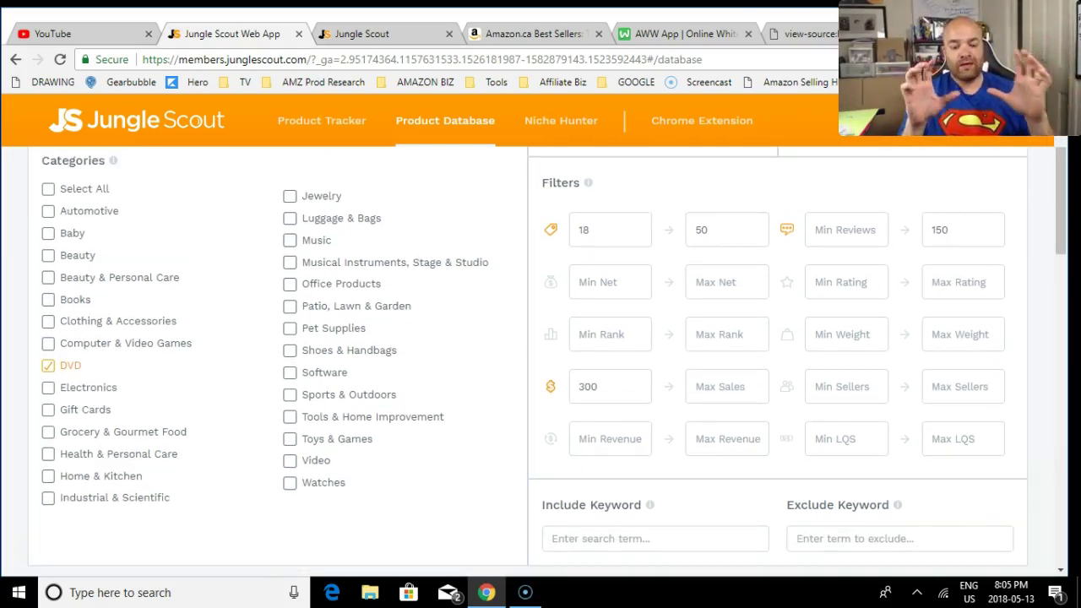
pyautogui.scroll(2, 541, 363)
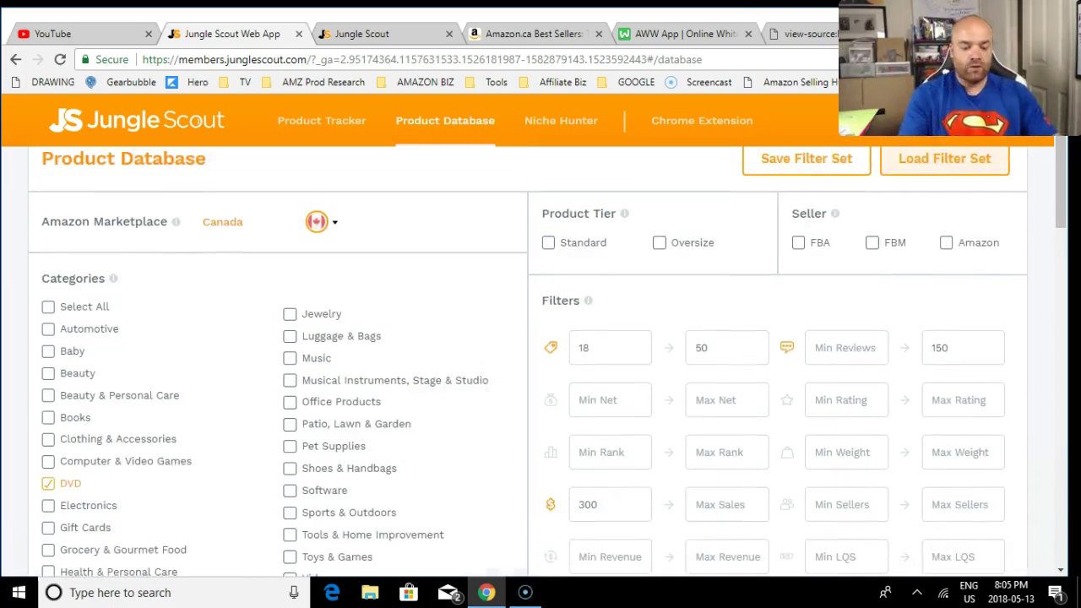
pyautogui.scroll(-2, 397, 460)
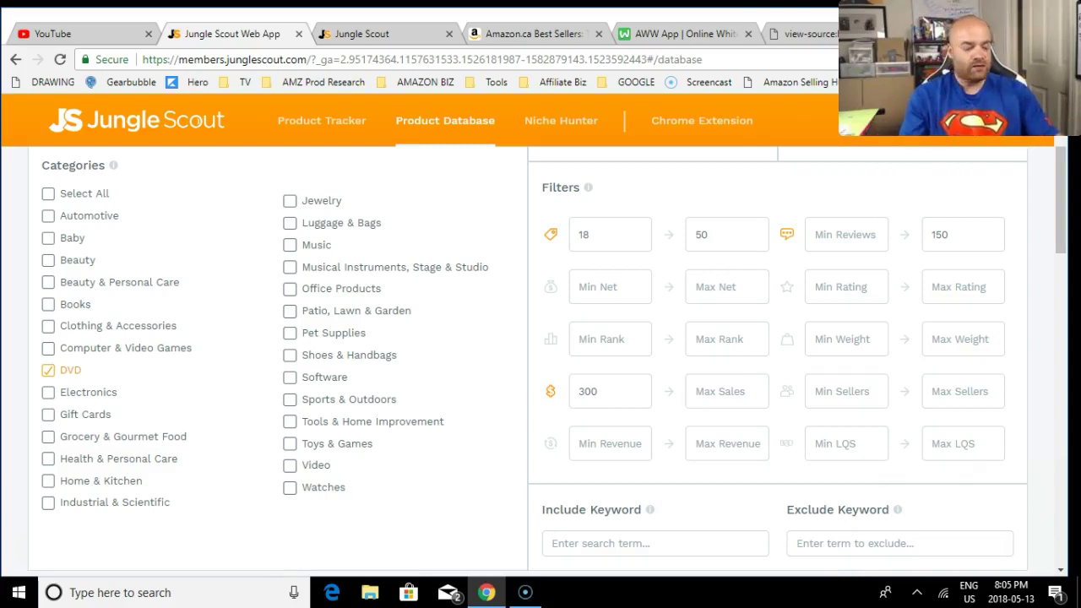
pyautogui.click(49, 481)
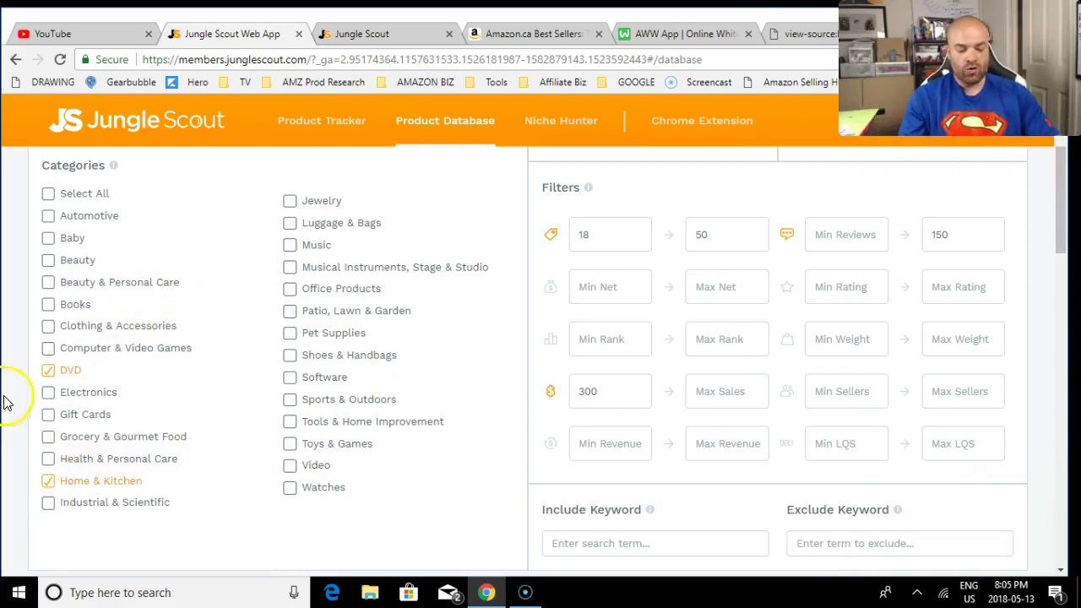
pyautogui.click(49, 376)
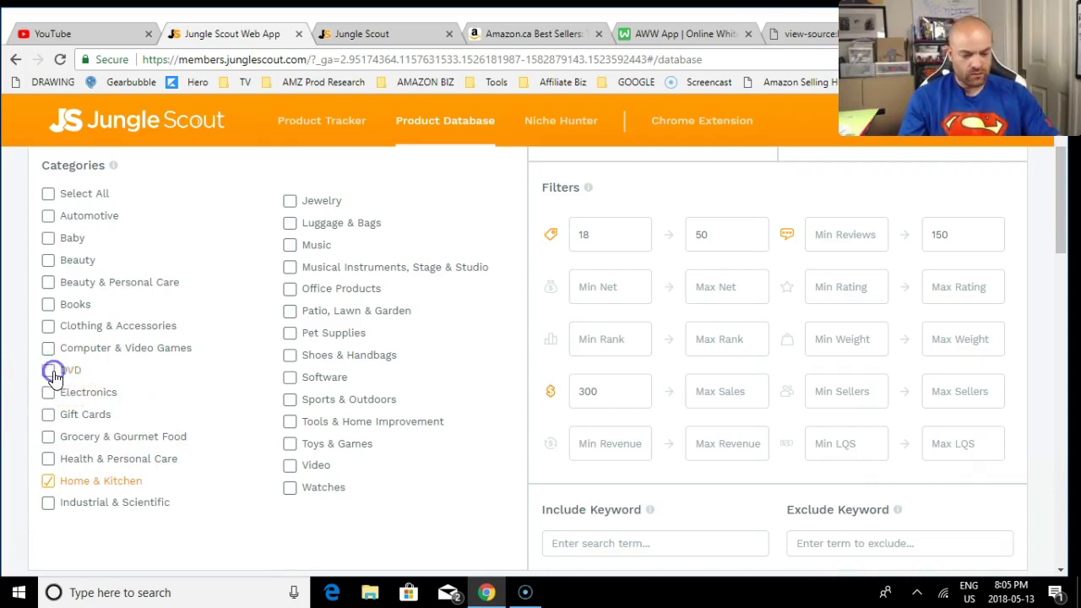
pyautogui.scroll(-2, 174, 410)
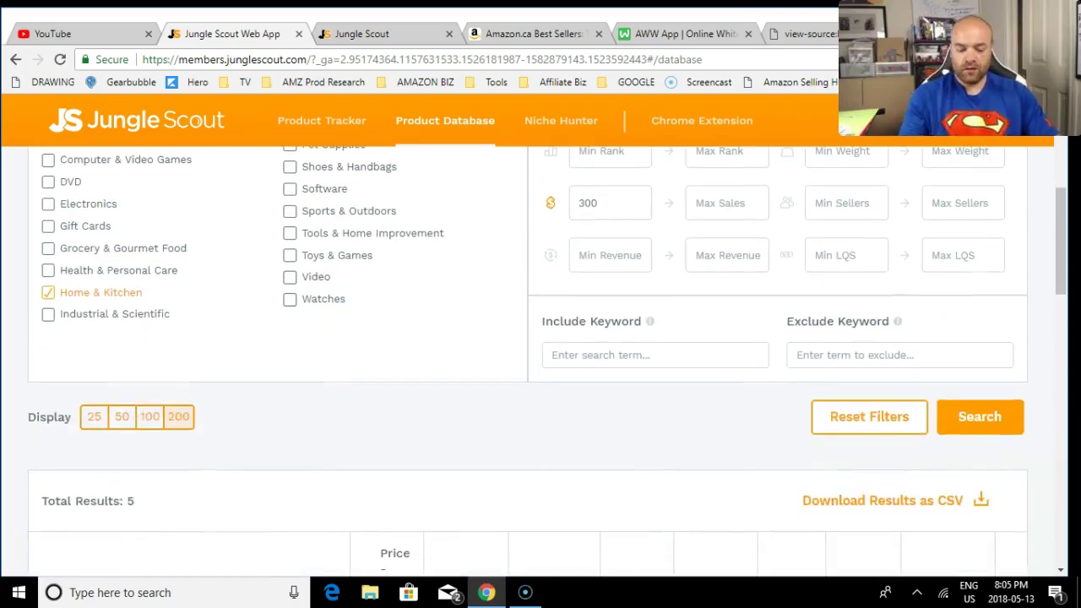
pyautogui.click(179, 417)
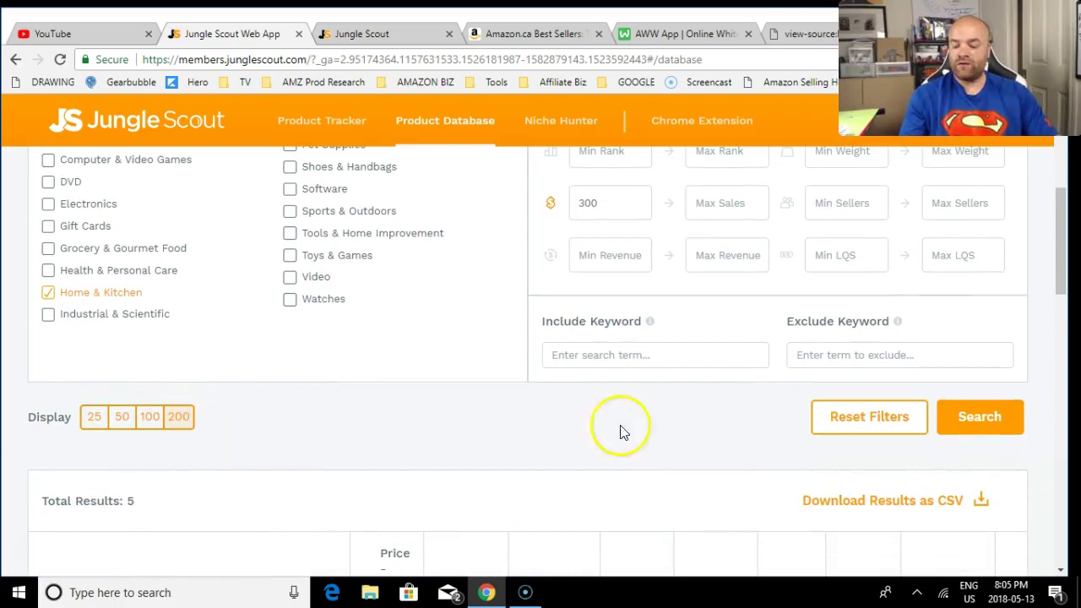
pyautogui.click(984, 420)
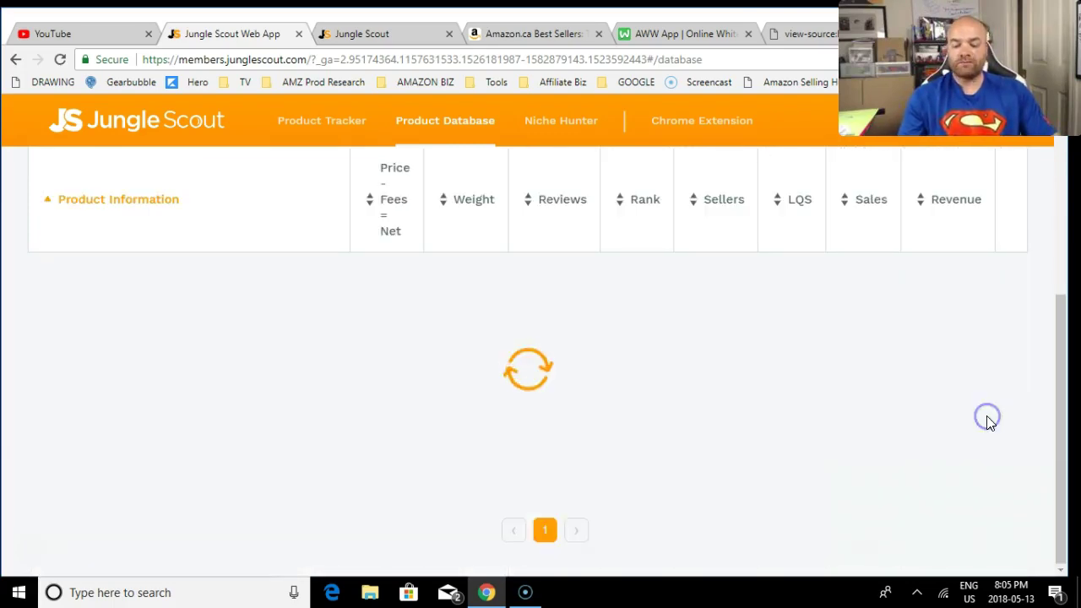
# - Examine the Home & Kitchen search results, including the result total and each product's price, reviews, rank and sales
pyautogui.moveTo(486, 592)
pyautogui.scroll(1, 253, 473)
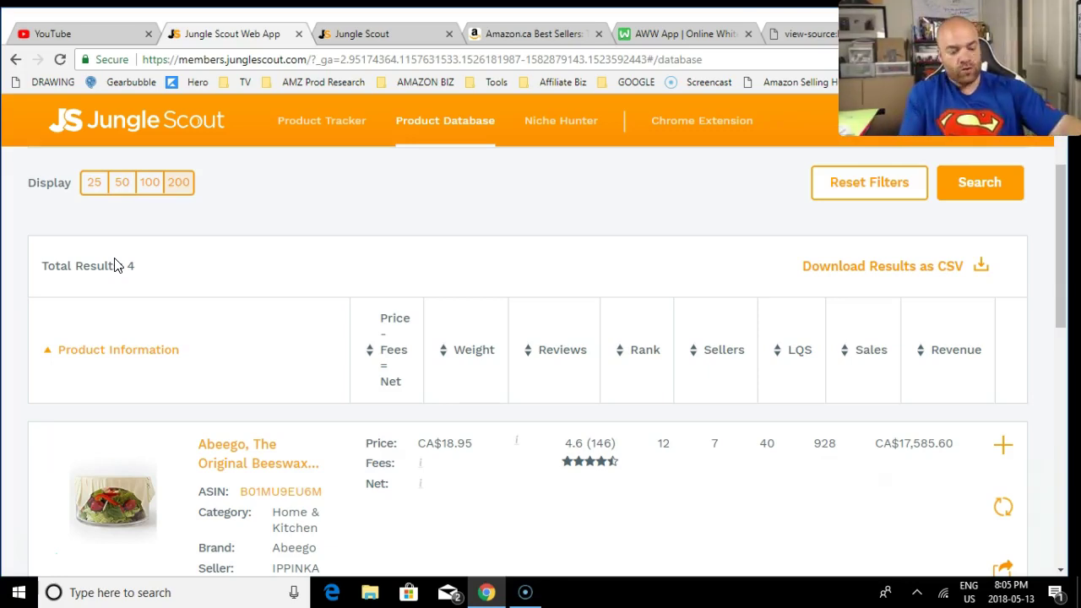
pyautogui.scroll(-3, 116, 265)
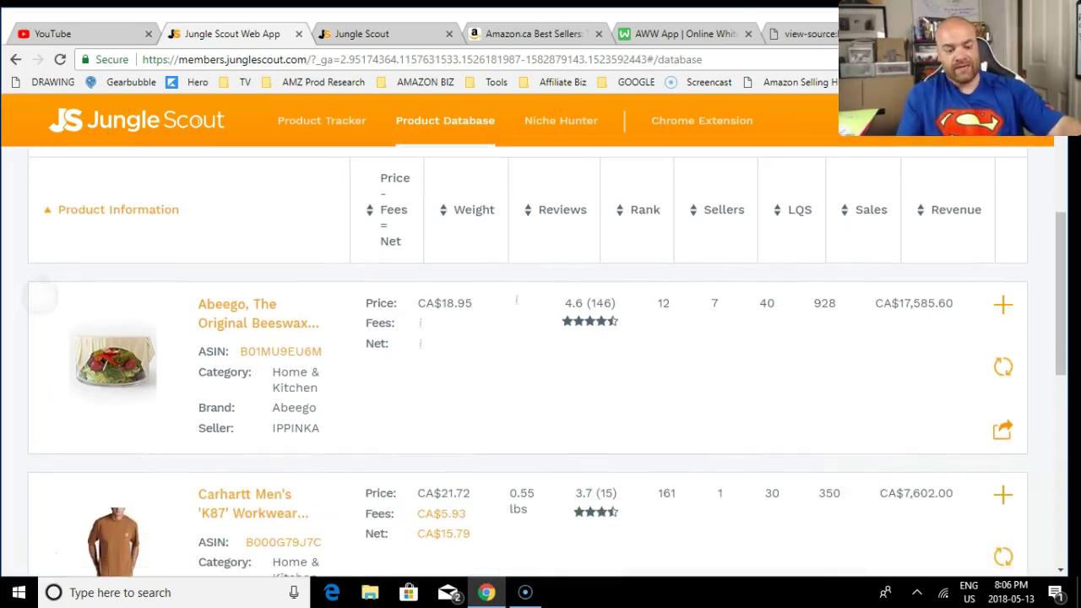
pyautogui.scroll(-4, 72, 435)
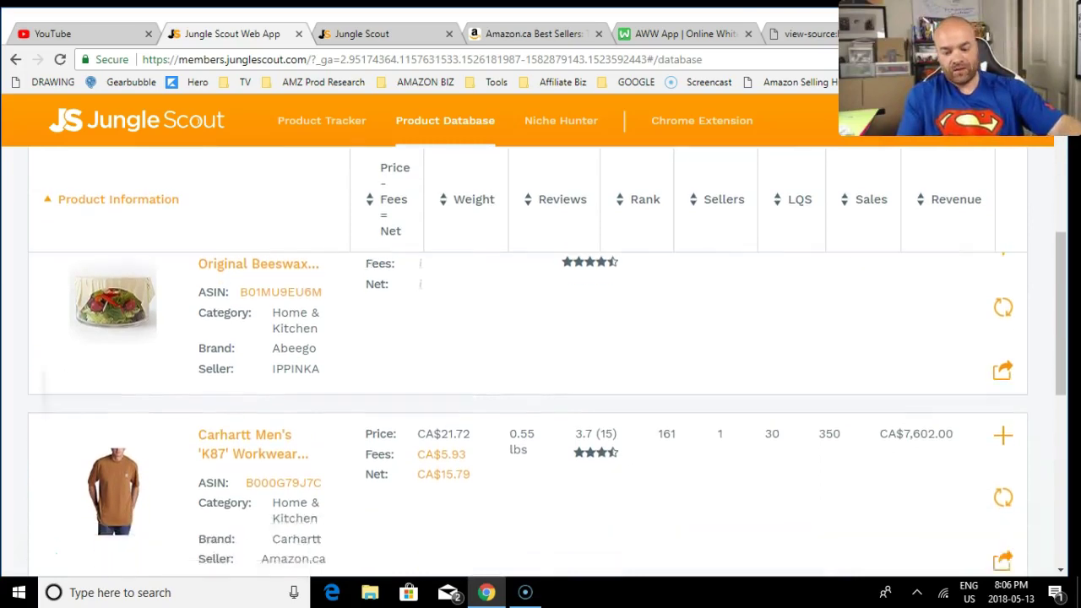
pyautogui.scroll(5, 72, 435)
pyautogui.scroll(3, 528, 364)
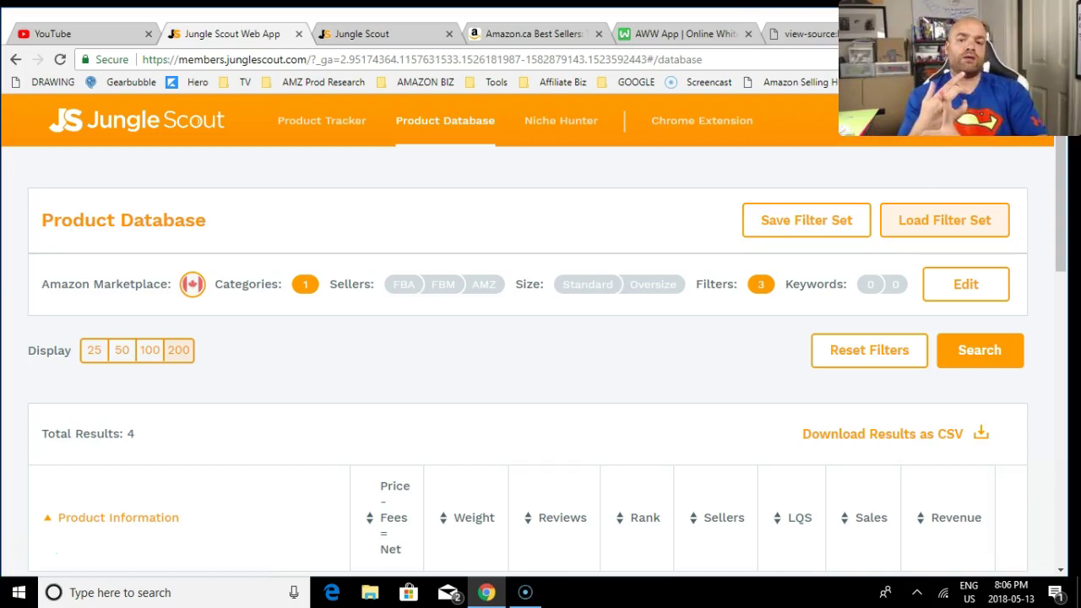
pyautogui.scroll(-2, 541, 363)
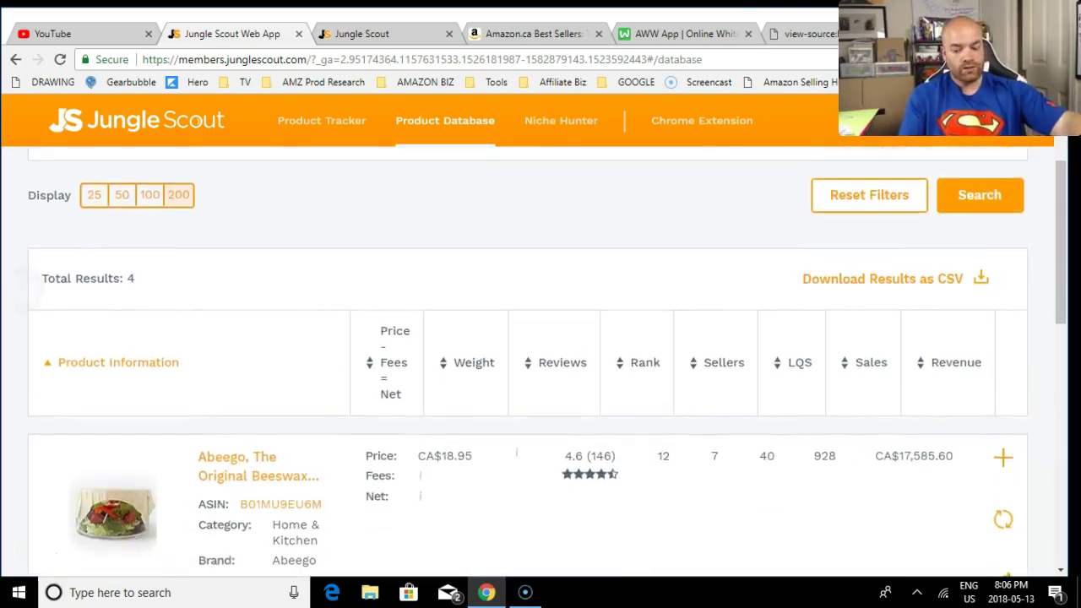
pyautogui.scroll(2, 540, 363)
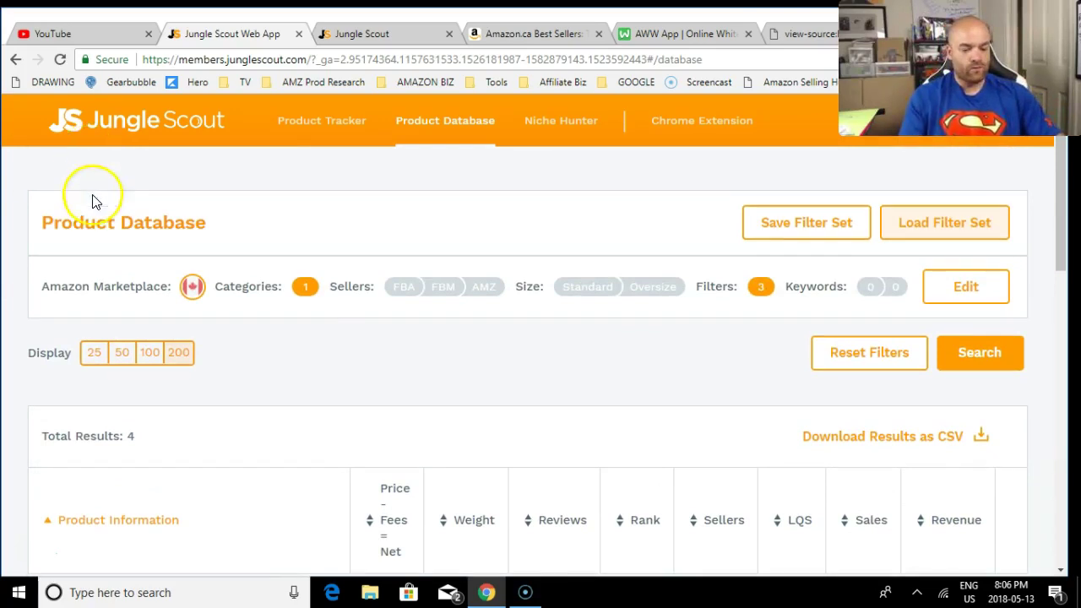
# - Search the product database for Automotive instead of Home & Kitchen and review the listed products
pyautogui.click(952, 266)
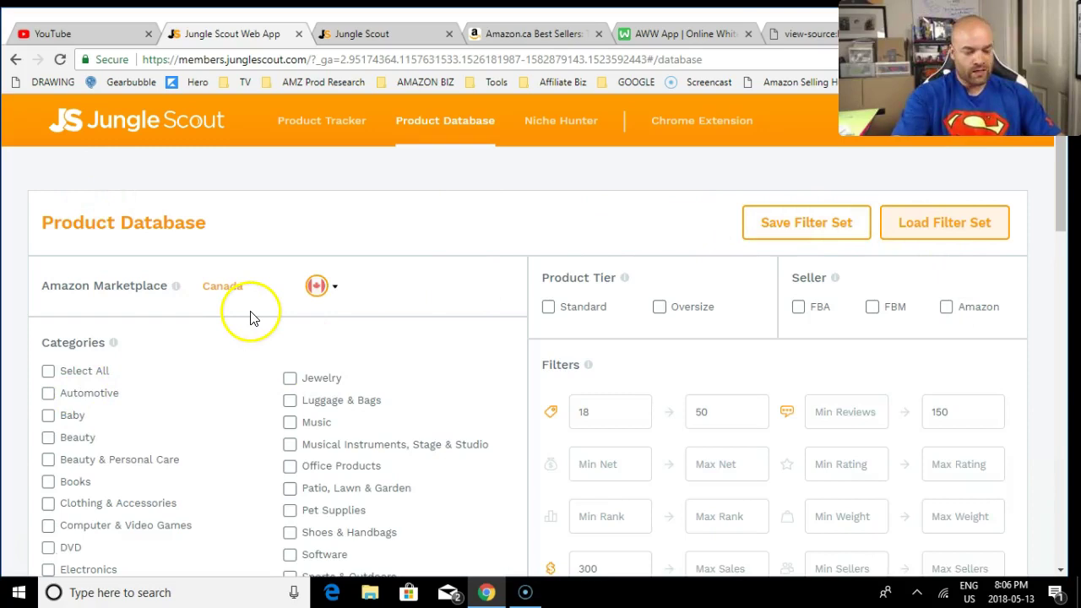
pyautogui.scroll(-1, 250, 317)
pyautogui.scroll(-2, 69, 522)
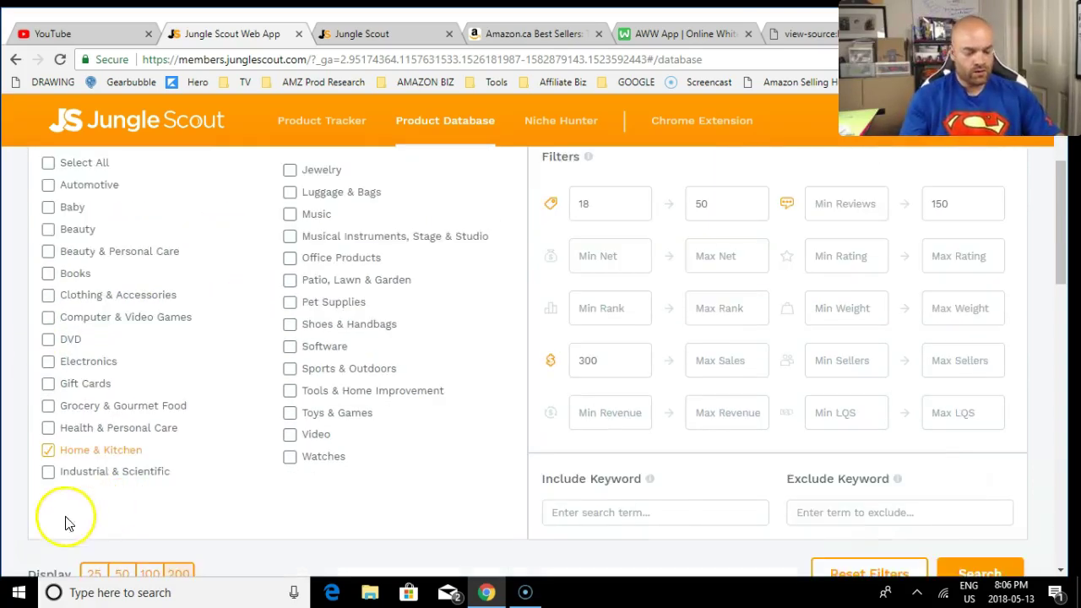
pyautogui.scroll(2, 48, 473)
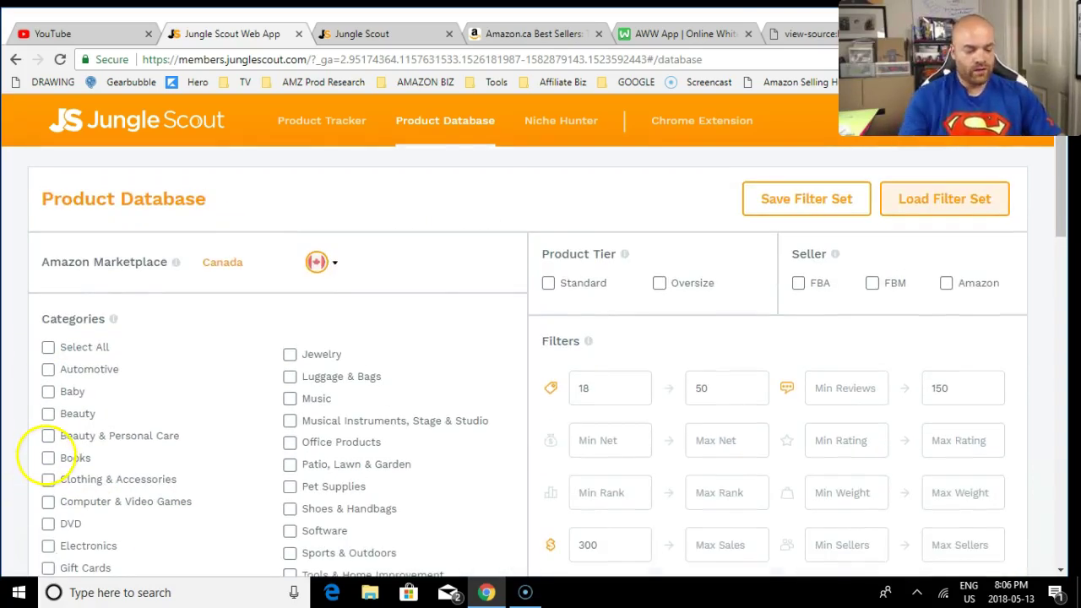
pyautogui.click(48, 374)
pyautogui.scroll(-4, 47, 377)
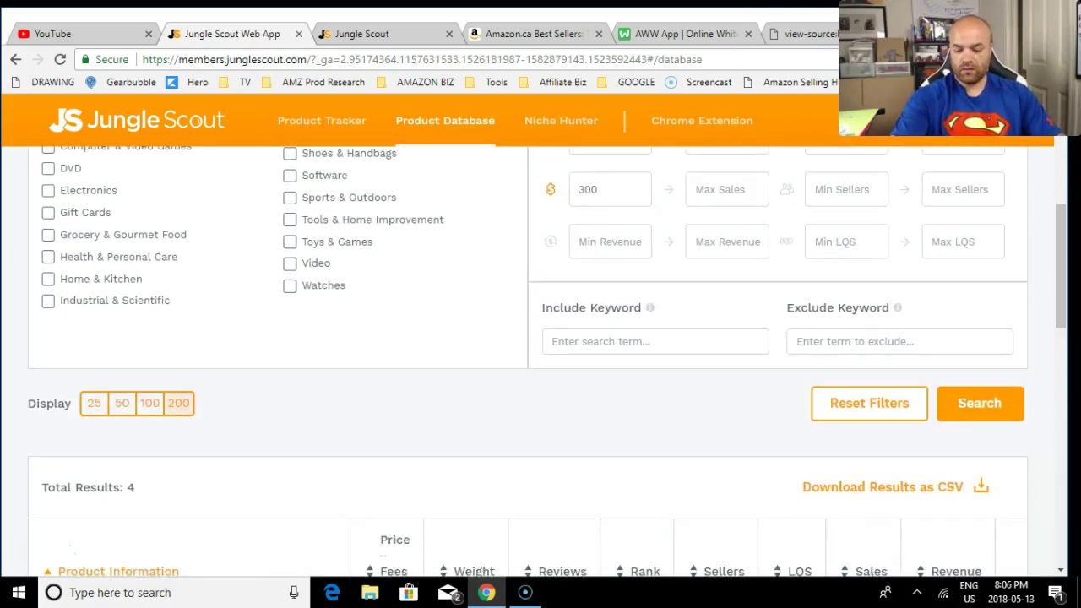
pyautogui.scroll(-4, 54, 358)
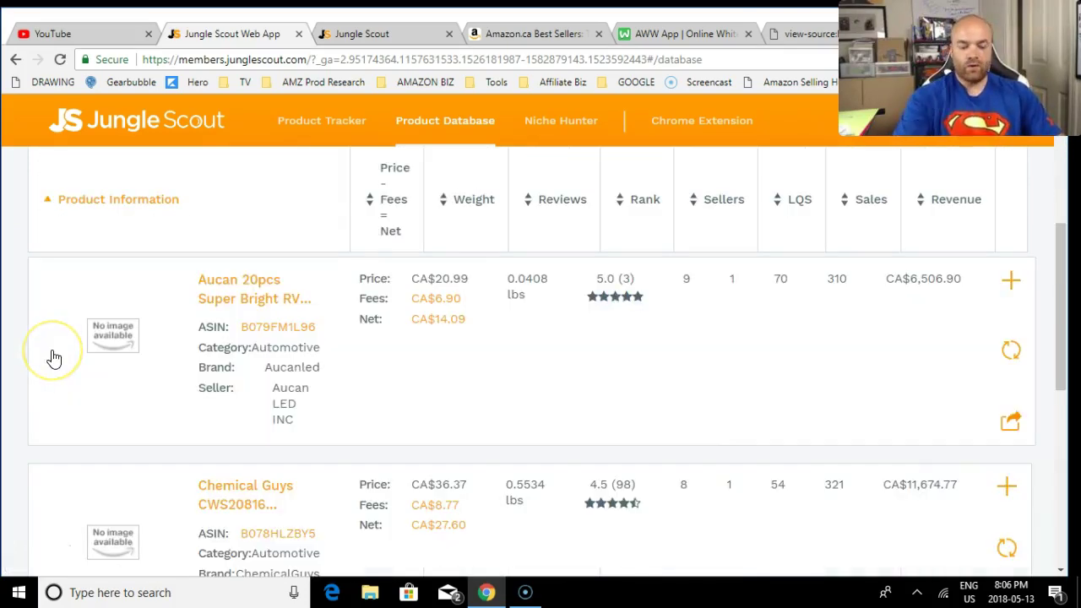
pyautogui.scroll(2, 53, 358)
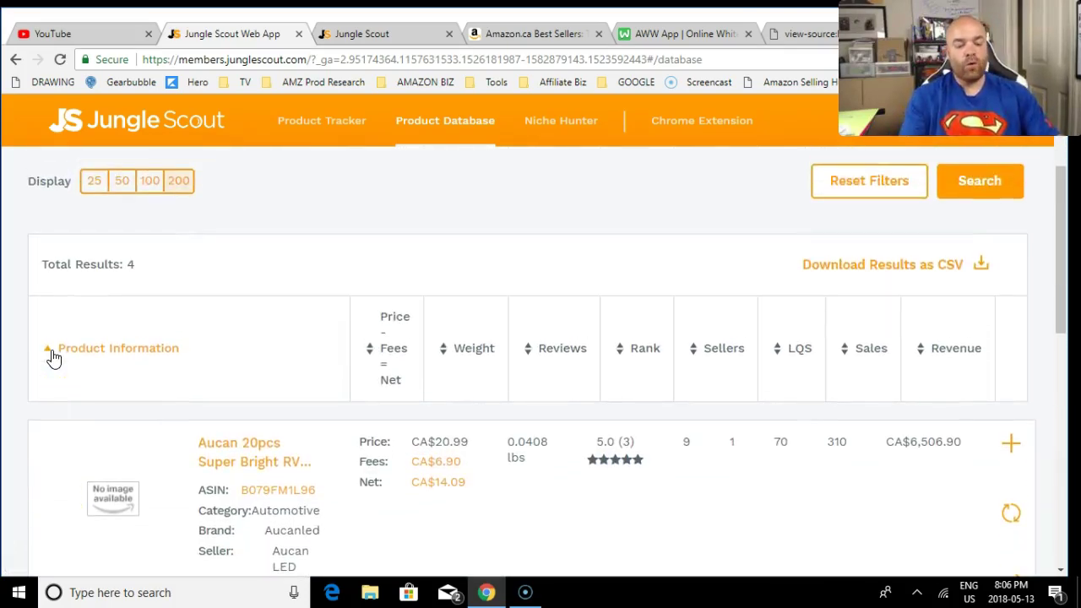
pyautogui.scroll(-3, 53, 358)
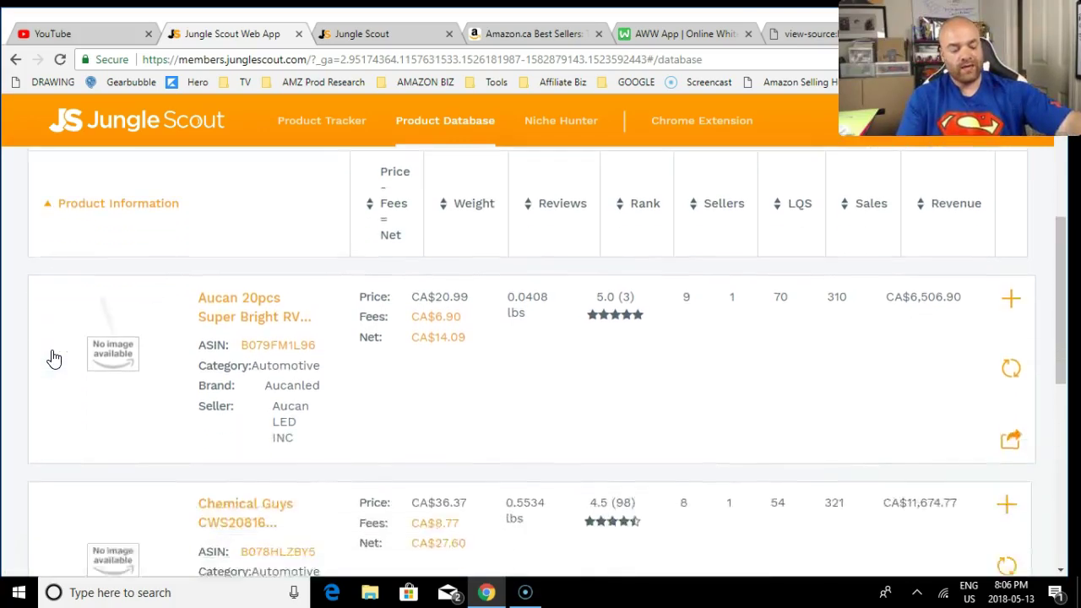
pyautogui.scroll(1, 53, 358)
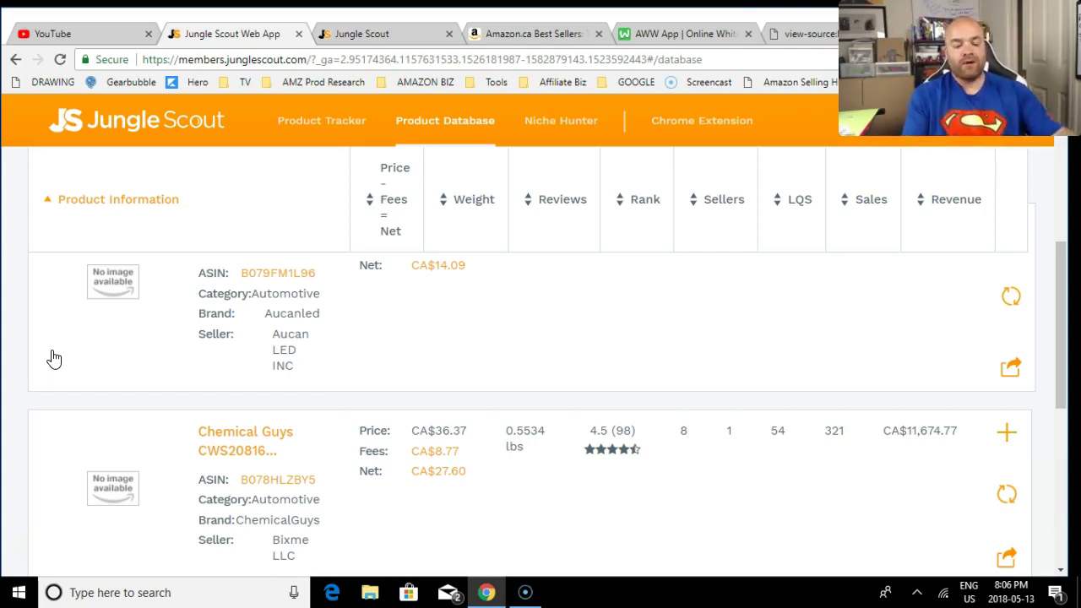
pyautogui.scroll(1, 54, 360)
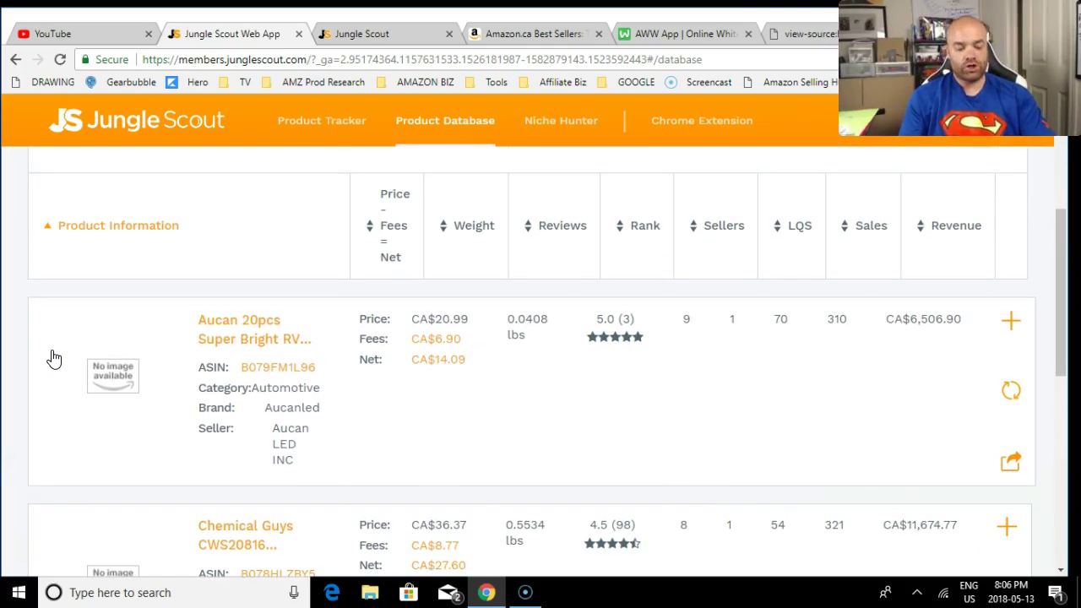
# - Search the Canadian product database for Baby instead of Automotive, keeping the existing price, review and sales filters
pyautogui.scroll(-6, 53, 360)
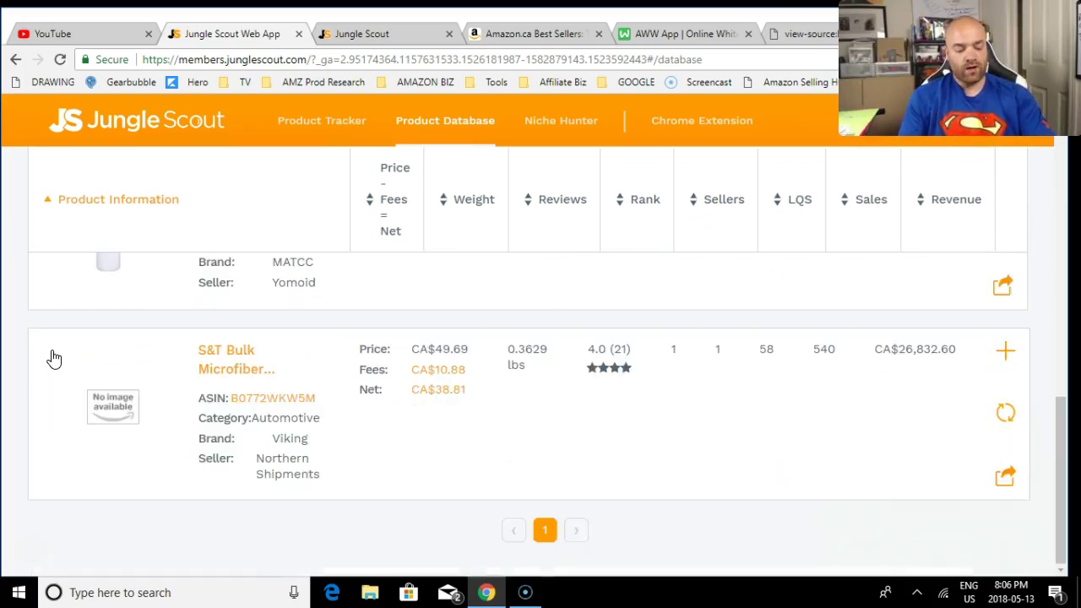
pyautogui.scroll(6, 53, 360)
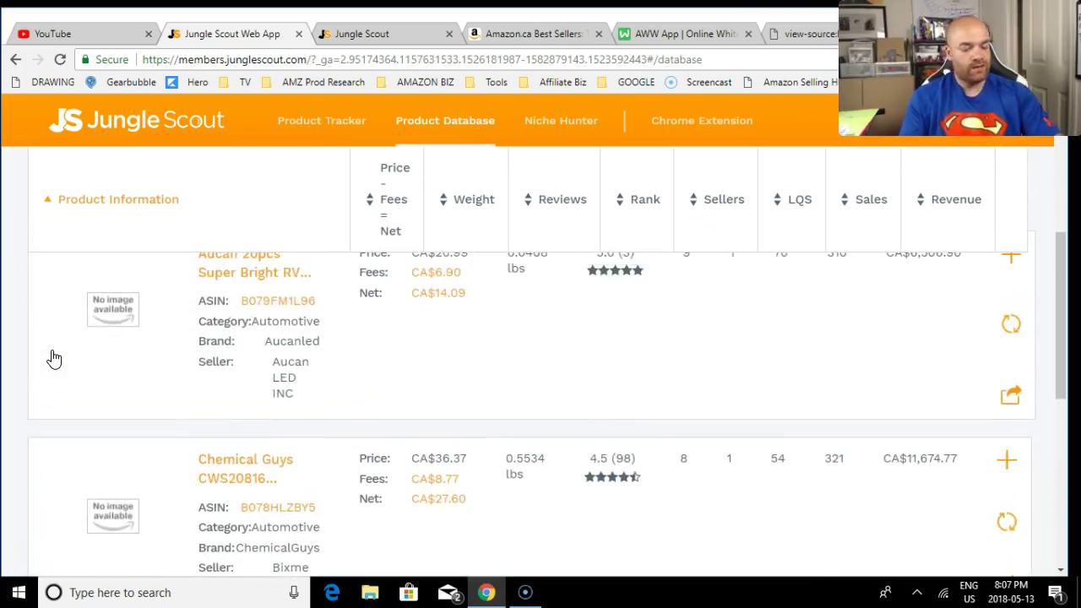
pyautogui.scroll(2, 53, 359)
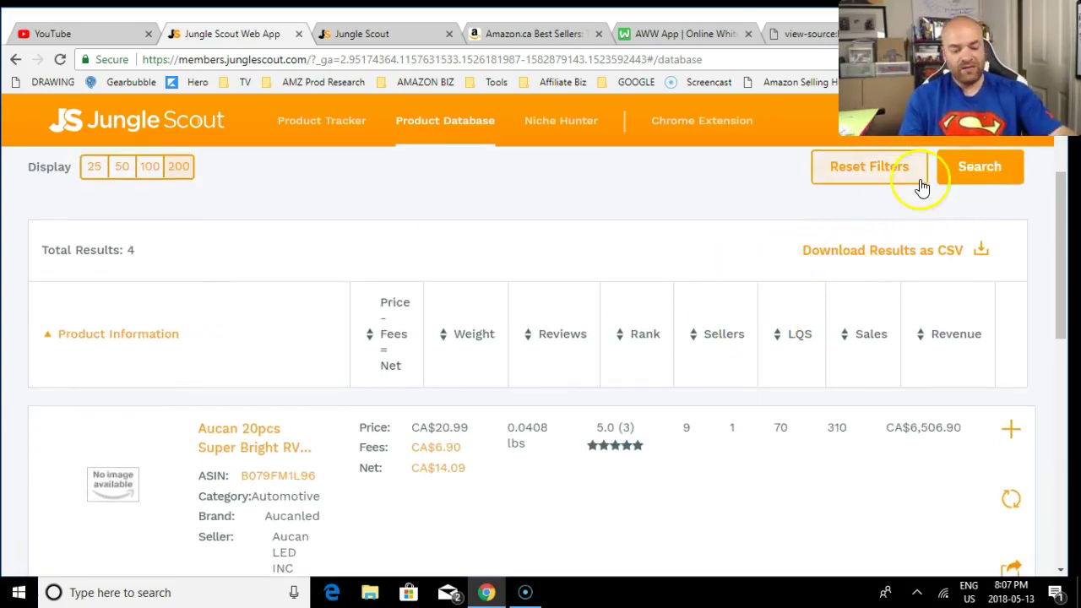
pyautogui.scroll(1, 919, 186)
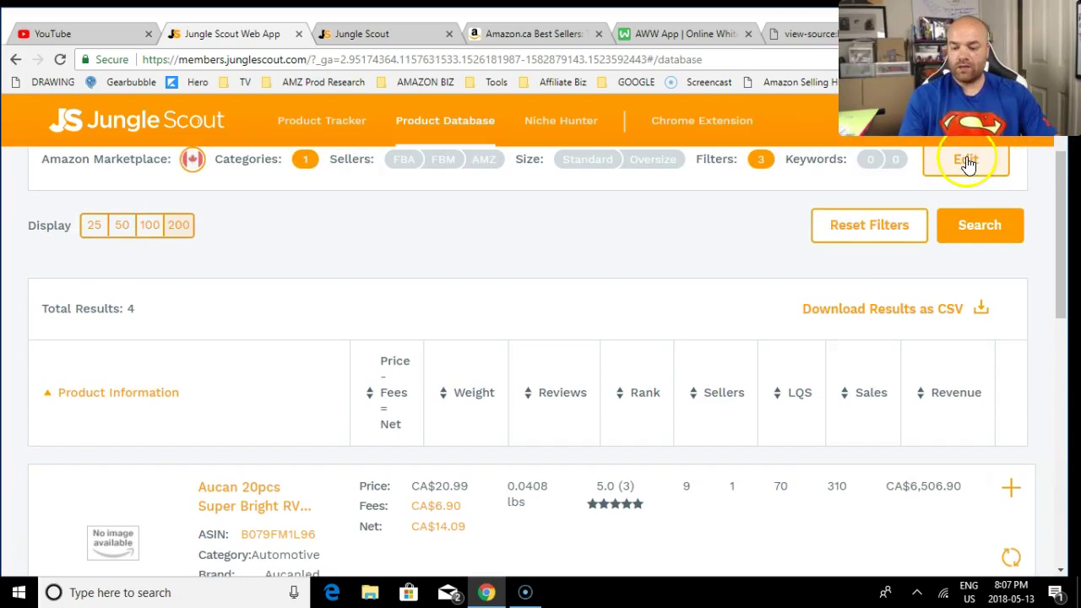
pyautogui.click(967, 163)
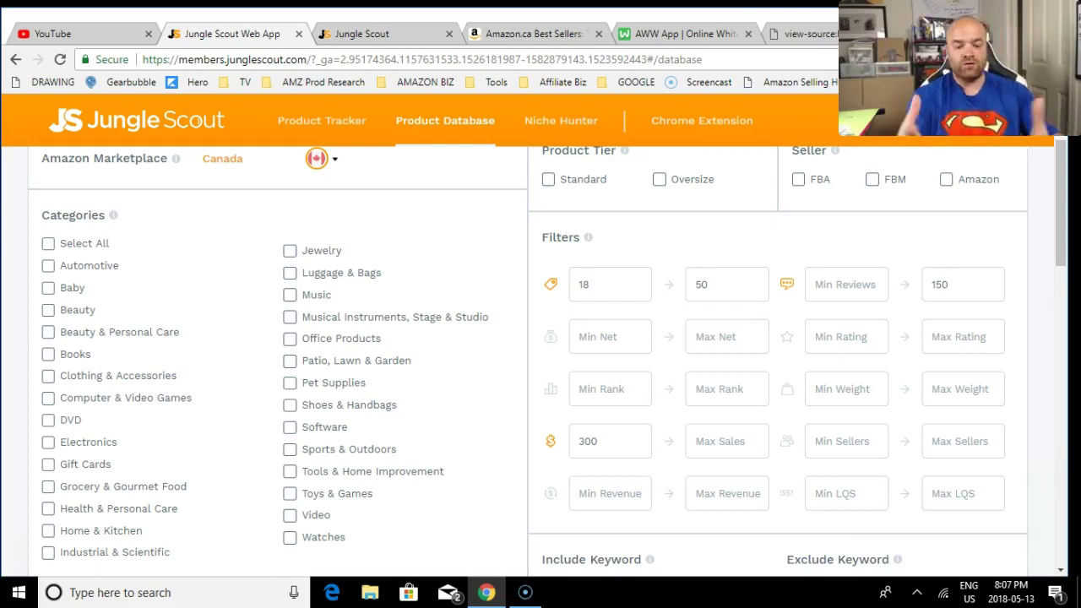
pyautogui.scroll(-1, 547, 361)
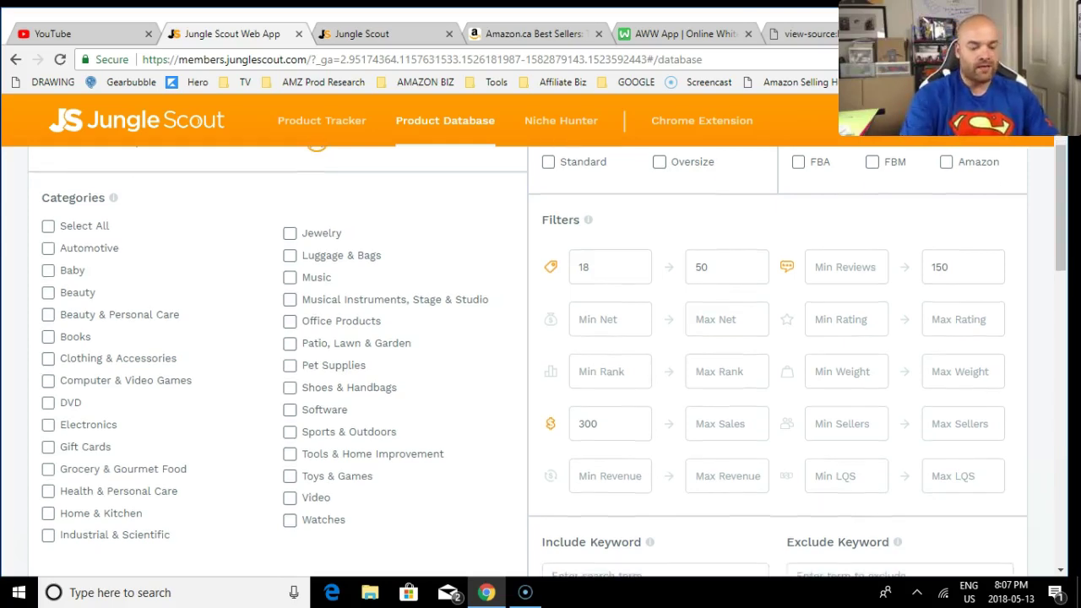
pyautogui.click(48, 273)
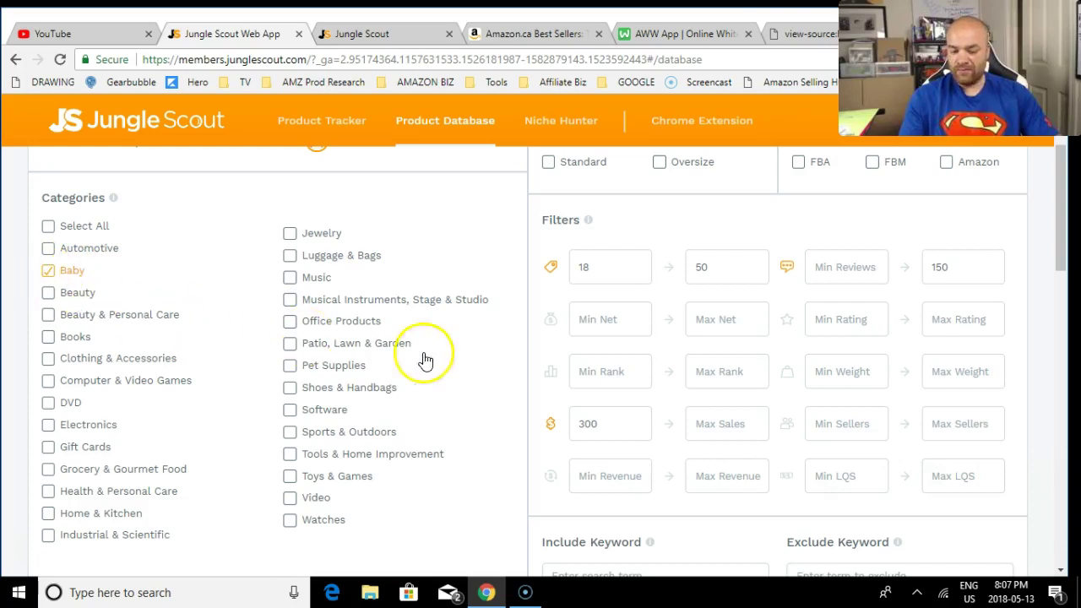
pyautogui.scroll(-6, 205, 400)
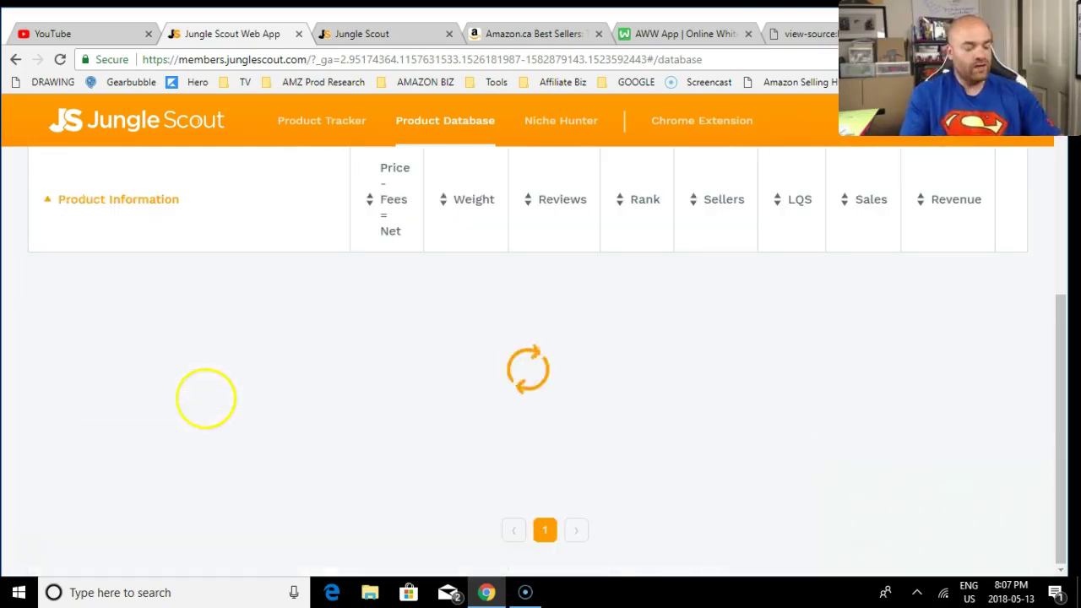
# - Examine the Baby search results through the end of the list, including the result total and each product's brand, seller, reviews and sales
pyautogui.scroll(3, 214, 391)
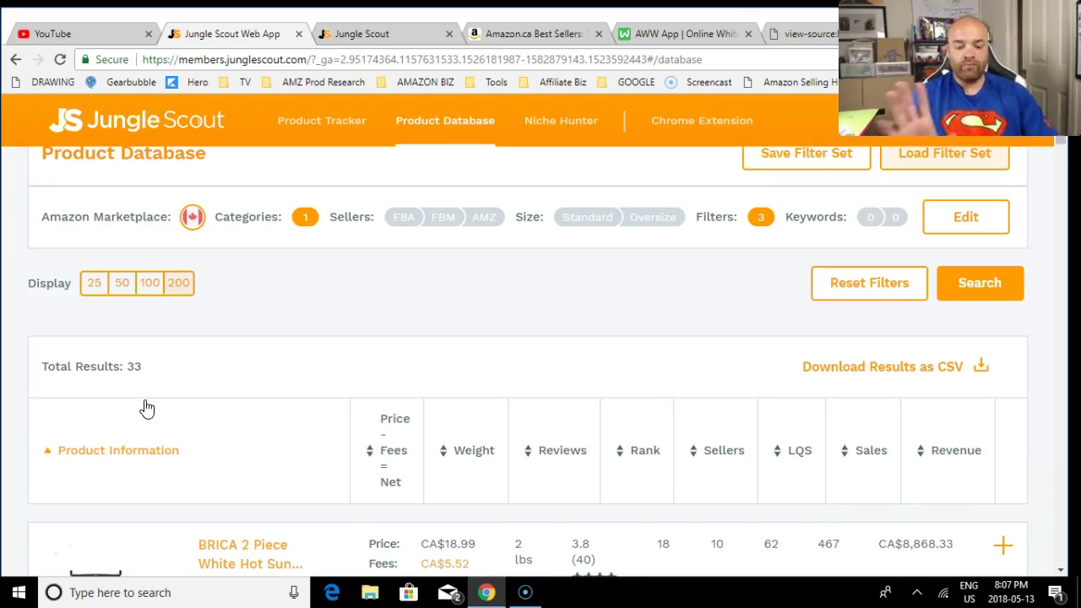
pyautogui.scroll(-5, 528, 363)
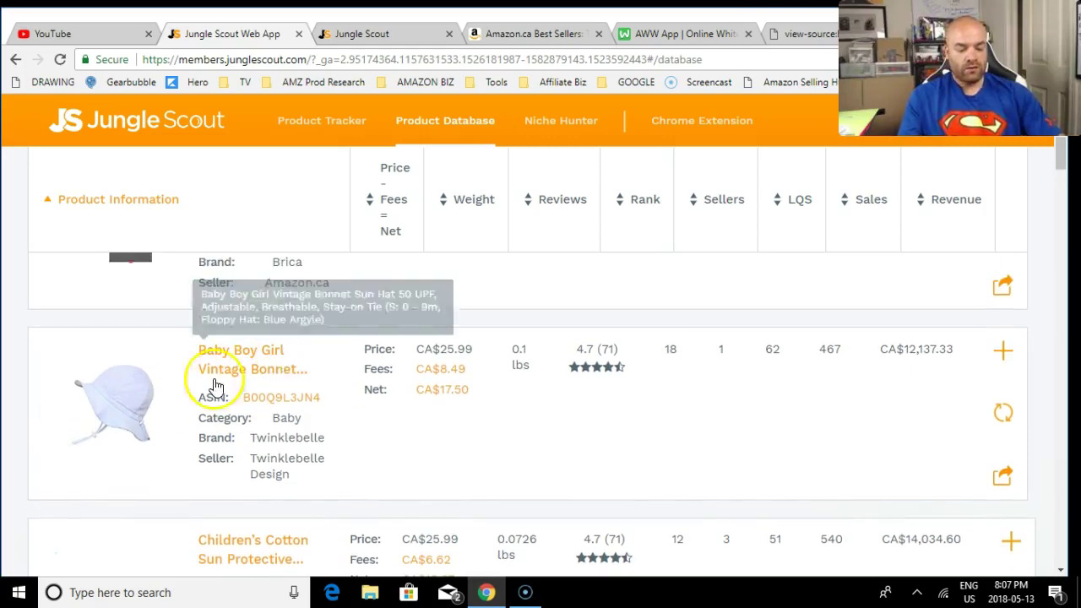
pyautogui.scroll(-5, 9, 327)
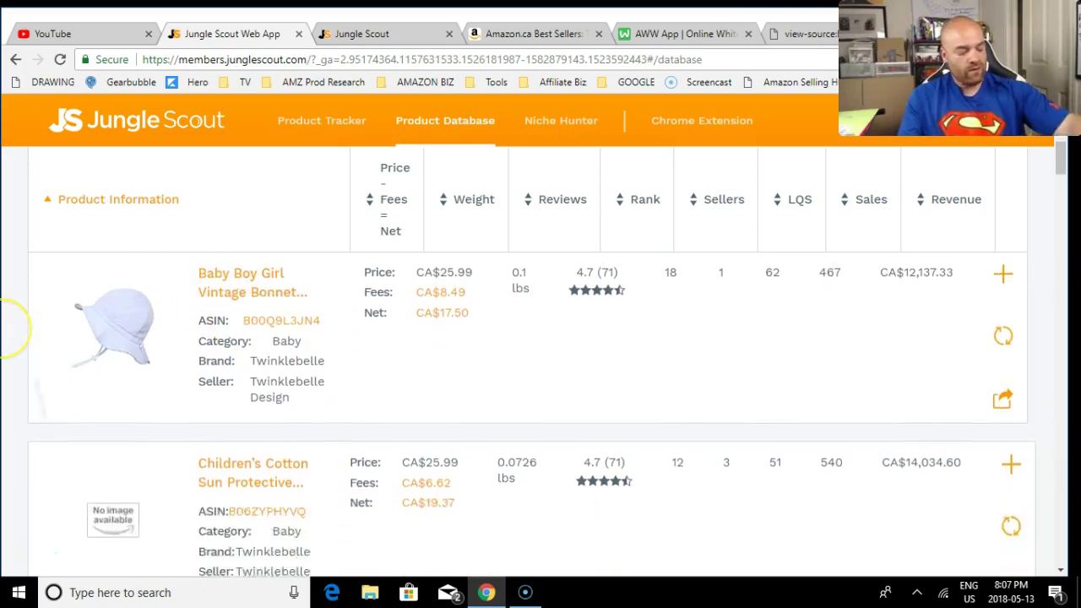
pyautogui.scroll(-4, 528, 363)
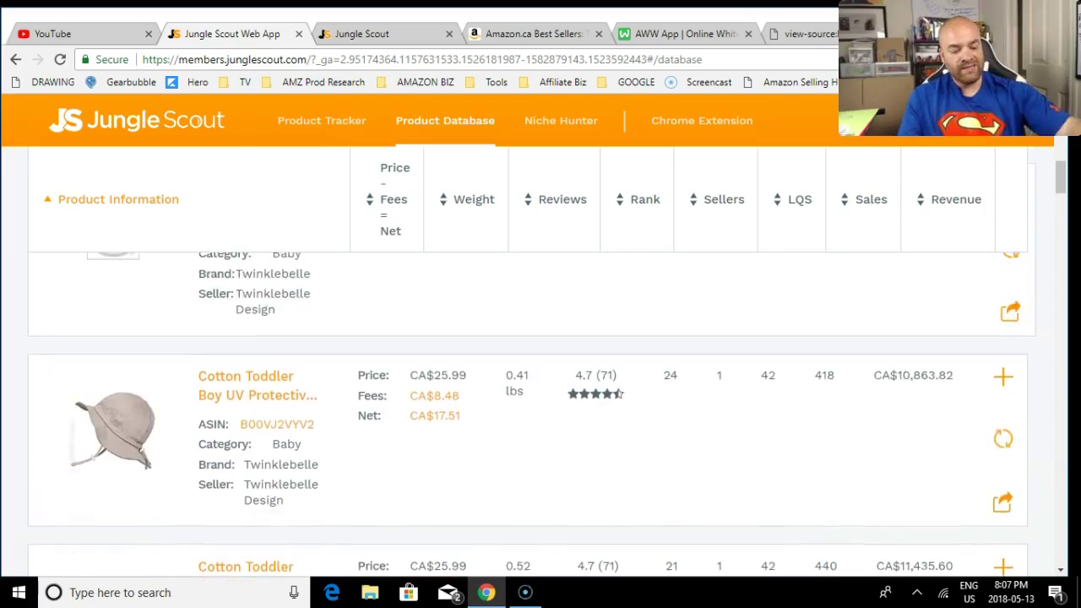
pyautogui.scroll(-10, 528, 405)
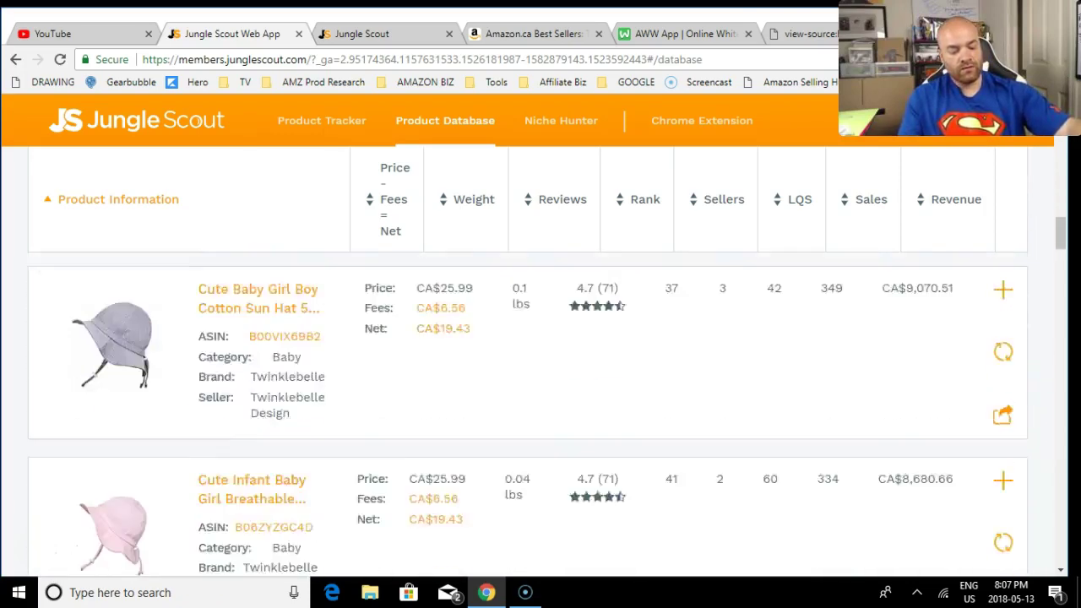
pyautogui.scroll(-5, 528, 406)
pyautogui.scroll(-1, 528, 406)
pyautogui.scroll(3, 528, 405)
pyautogui.scroll(2, 528, 406)
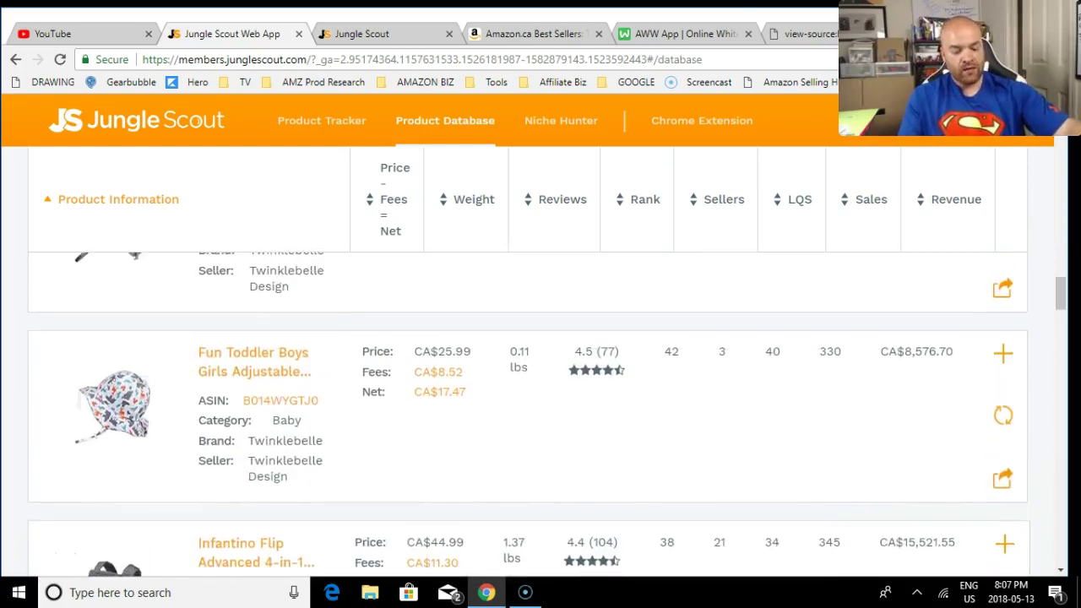
pyautogui.scroll(-3, 528, 406)
pyautogui.scroll(-6, 527, 405)
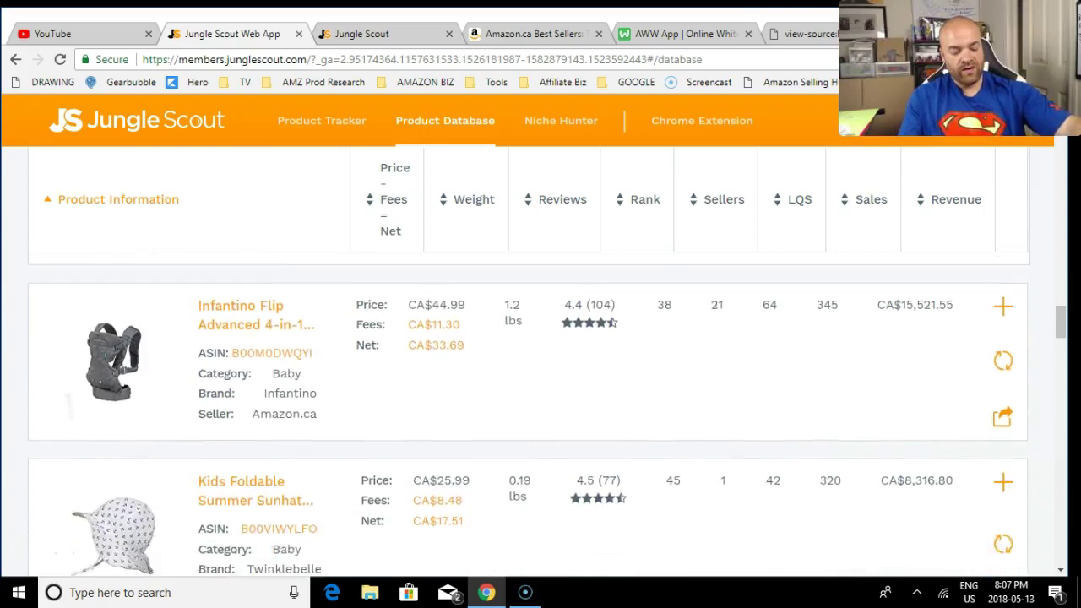
pyautogui.scroll(-2, 528, 405)
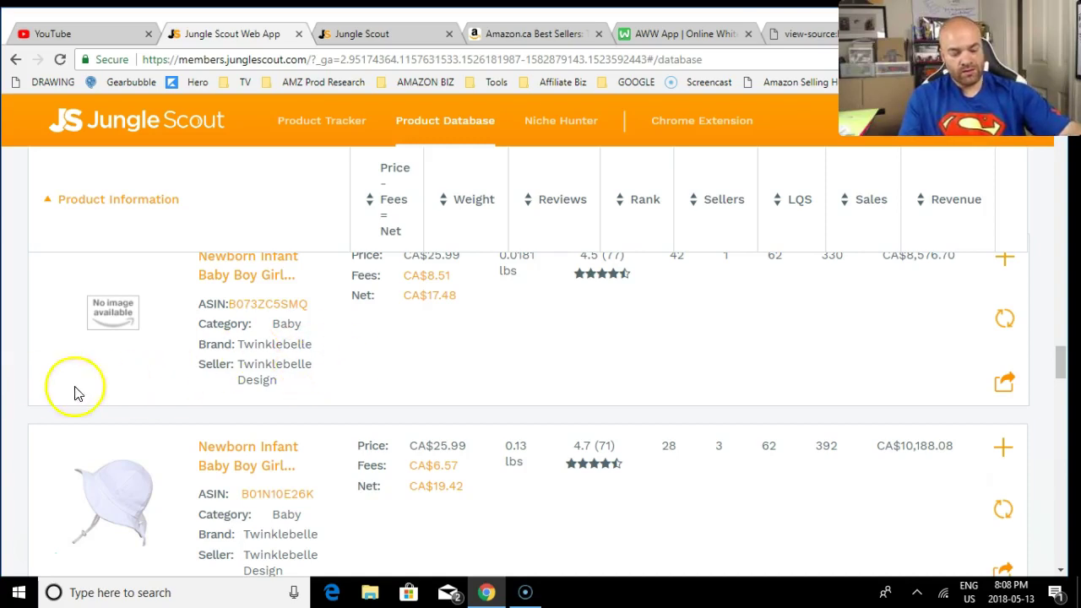
pyautogui.scroll(-4, 25, 371)
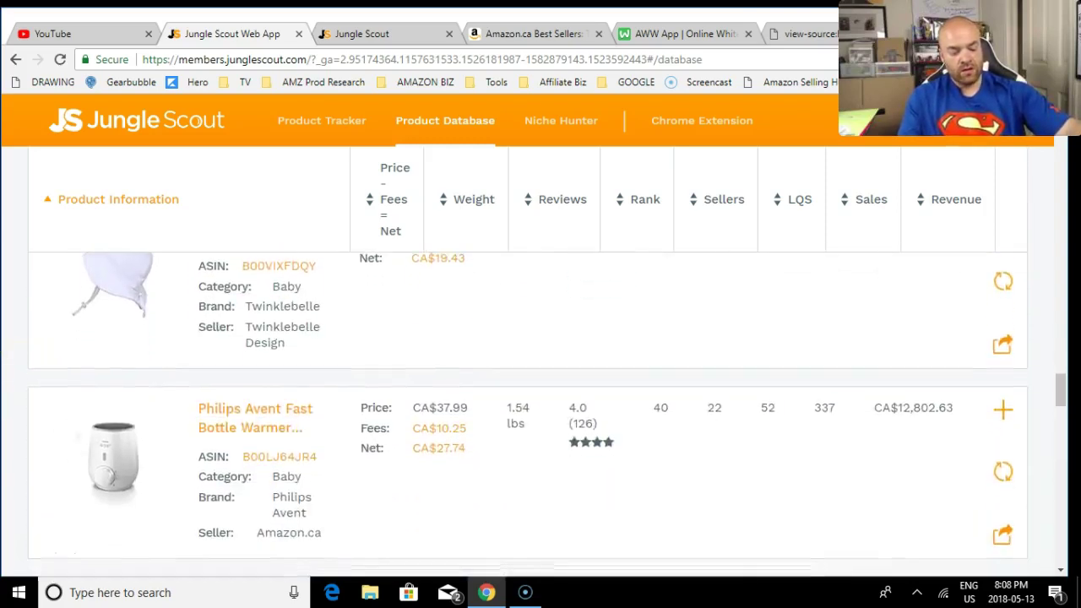
pyautogui.scroll(-6, 528, 414)
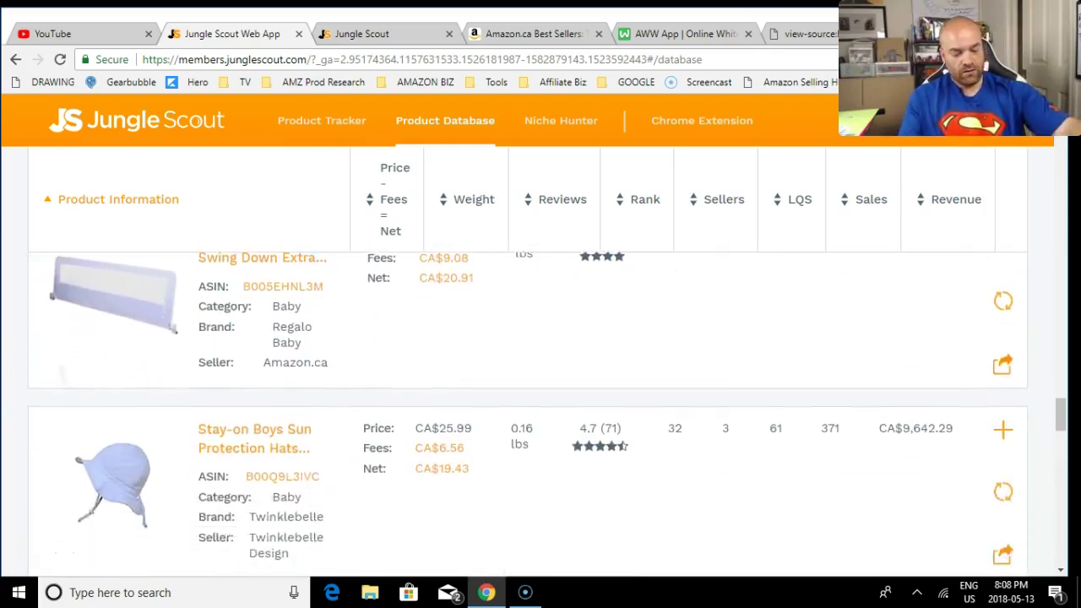
pyautogui.scroll(-2, 528, 405)
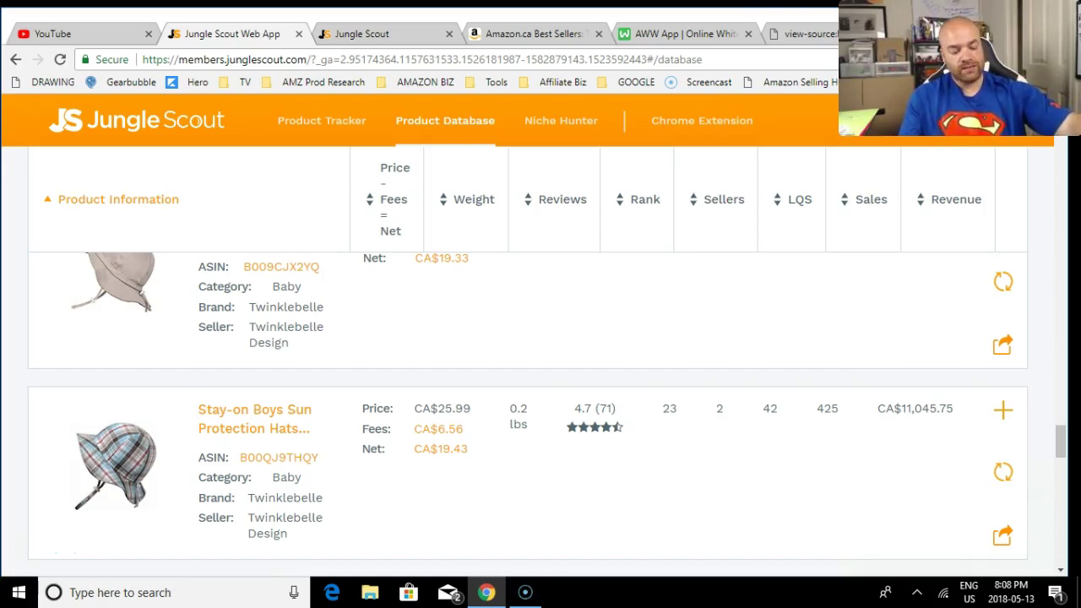
pyautogui.scroll(9, 93, 332)
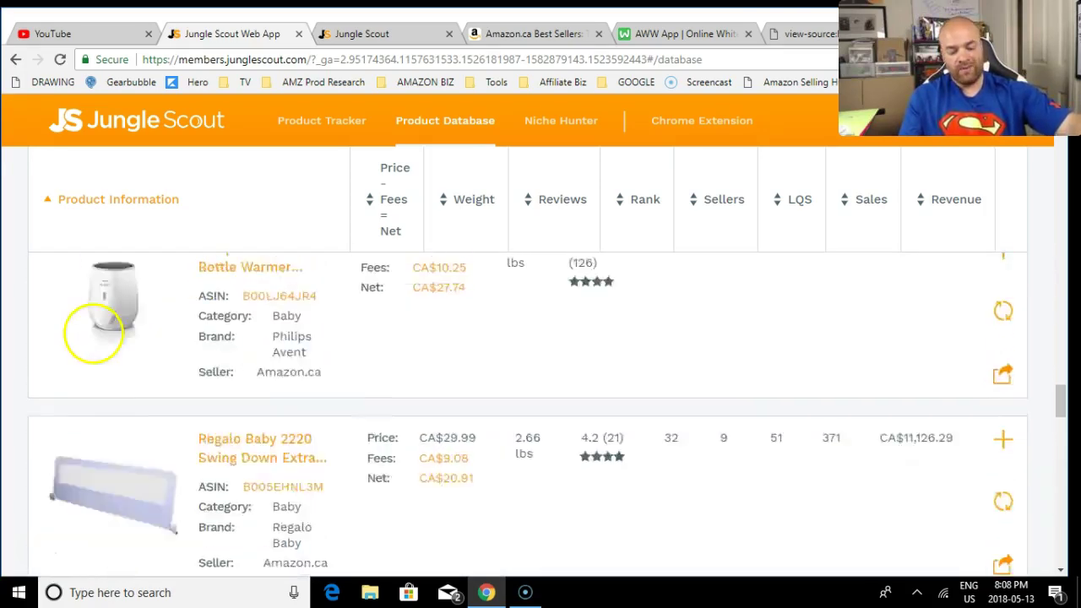
pyautogui.scroll(-9, 93, 332)
pyautogui.scroll(-10, 93, 332)
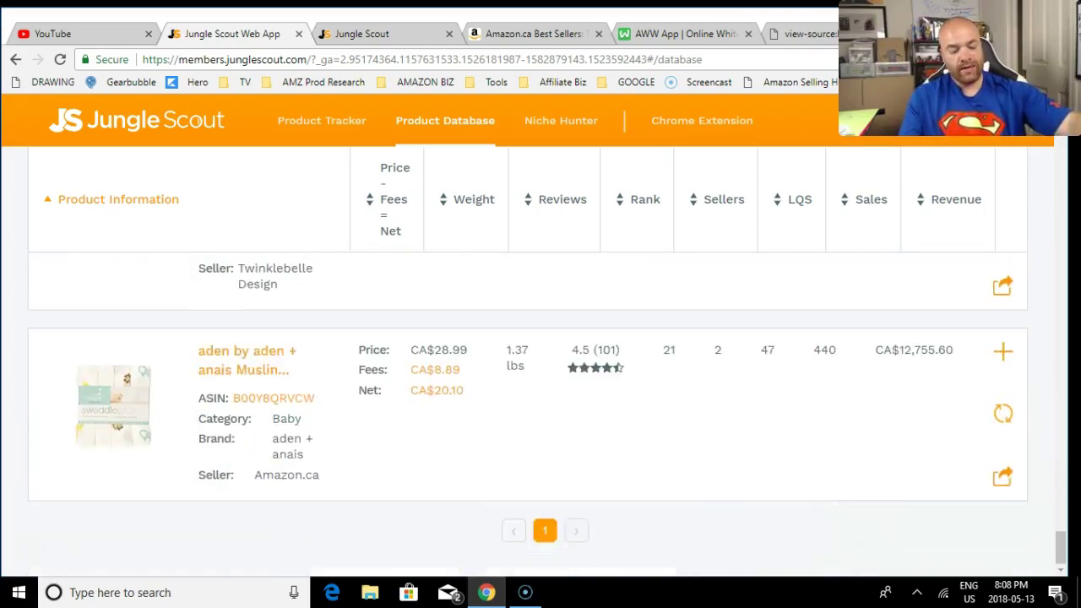
# - Search the product database for Office Products instead of Baby, keeping the other filters
pyautogui.scroll(10, 528, 363)
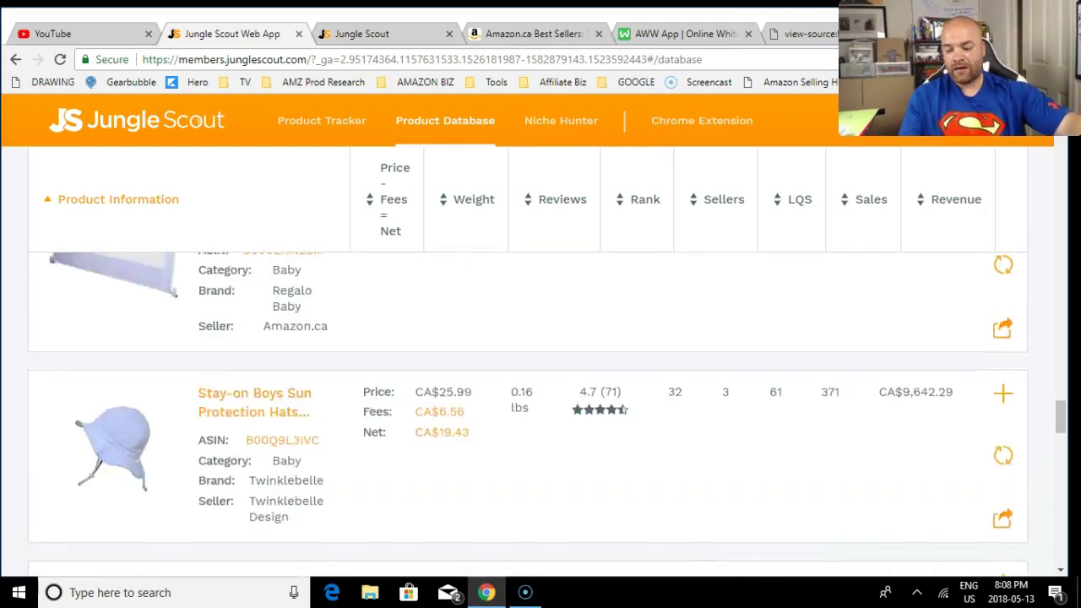
pyautogui.scroll(10, 528, 414)
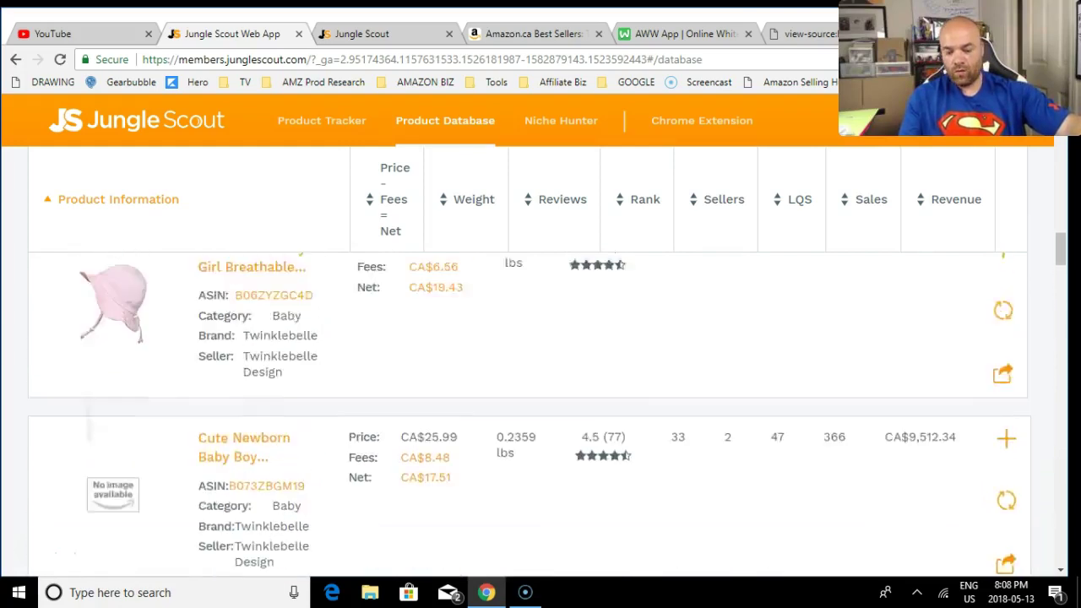
pyautogui.scroll(5, 547, 395)
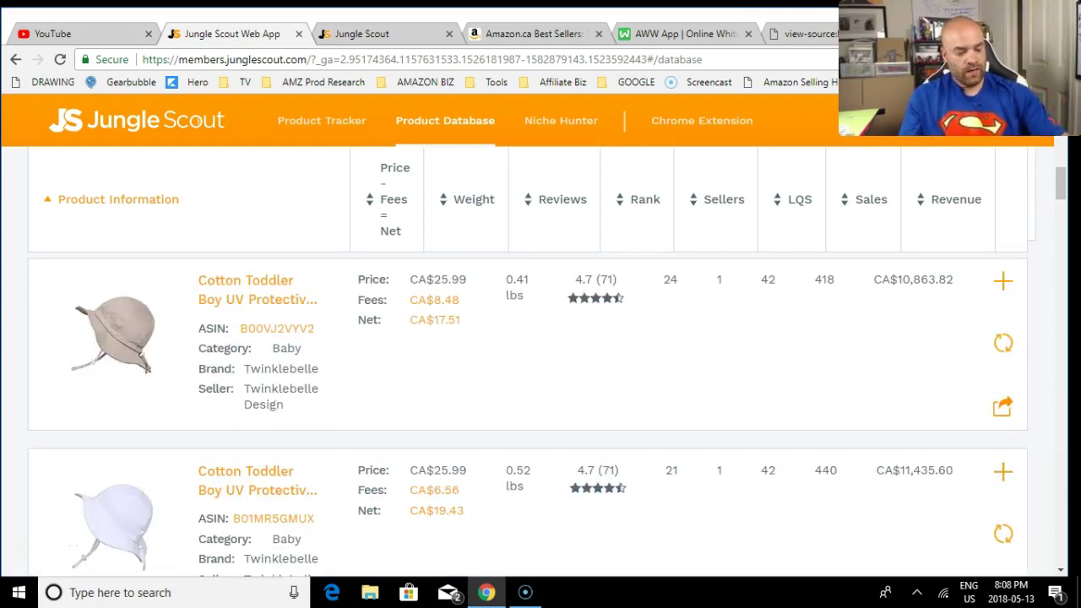
pyautogui.scroll(8, 528, 363)
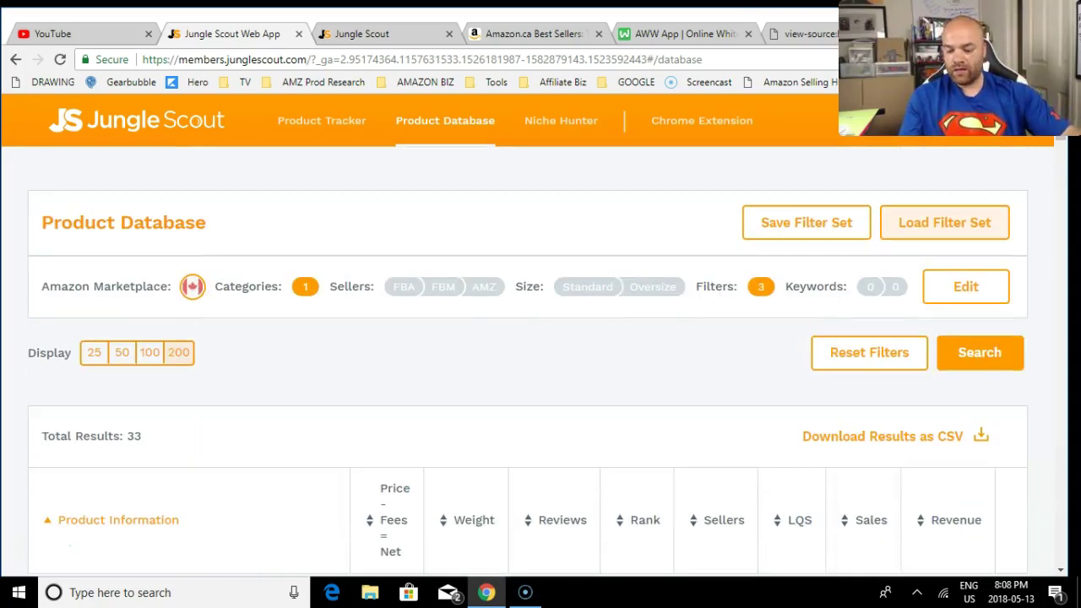
pyautogui.click(931, 289)
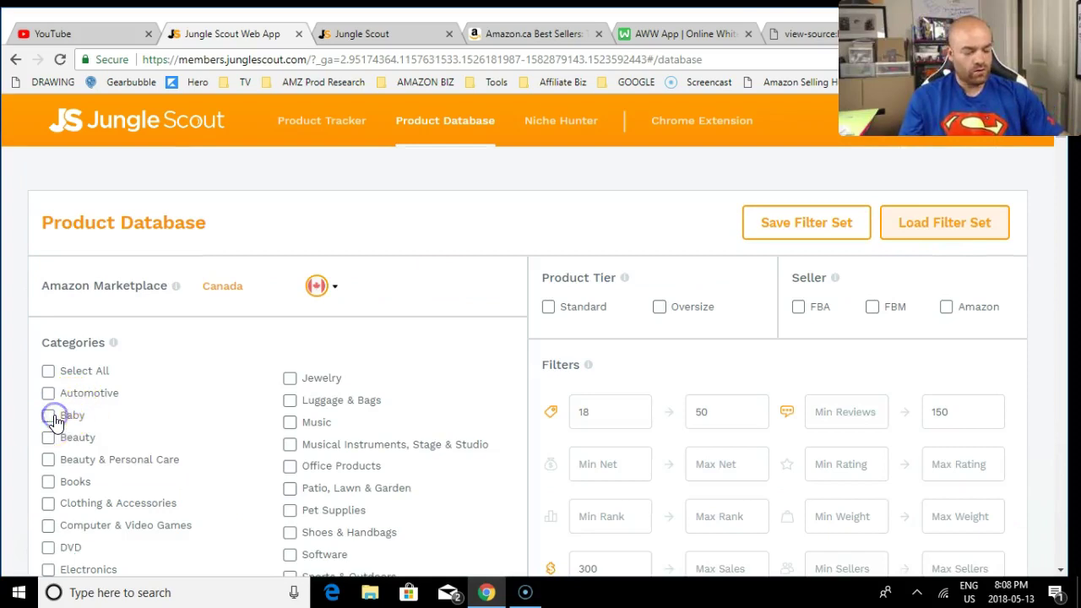
pyautogui.scroll(-2, 344, 321)
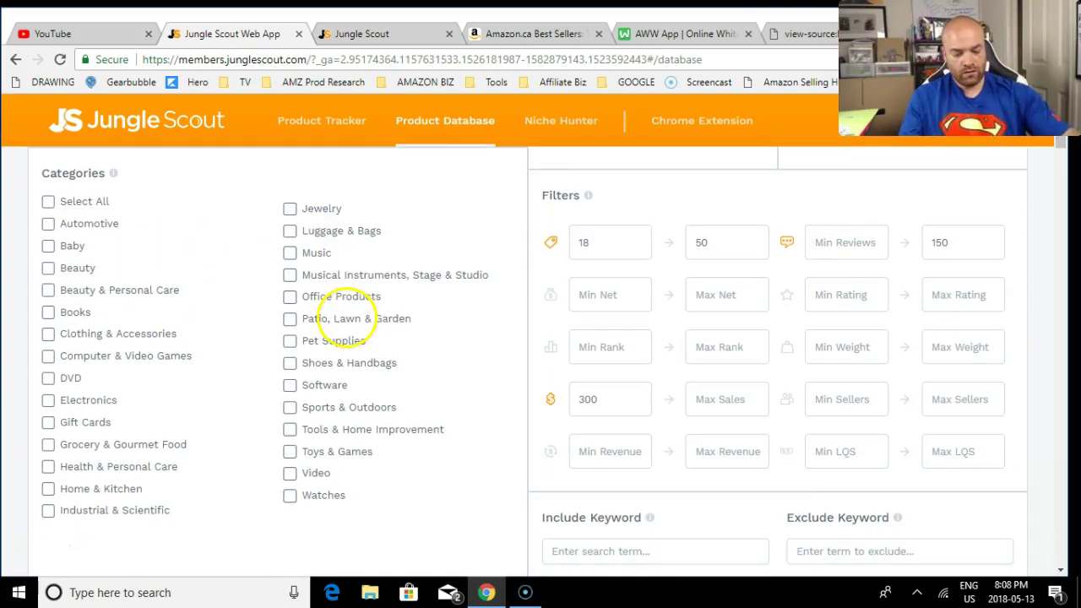
pyautogui.click(292, 303)
pyautogui.scroll(-1, 292, 302)
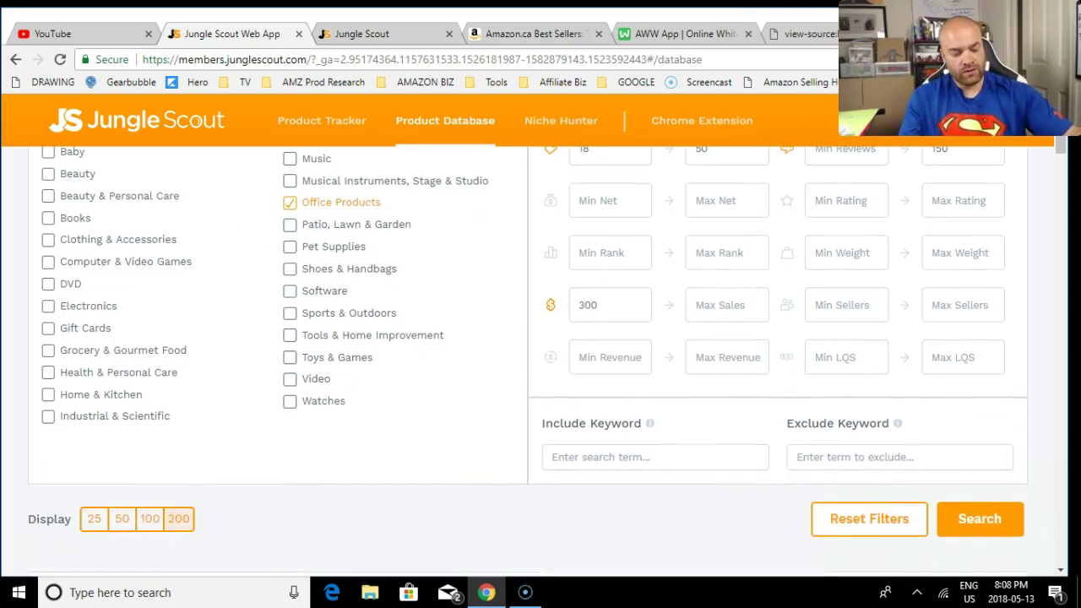
pyautogui.scroll(-6, 454, 321)
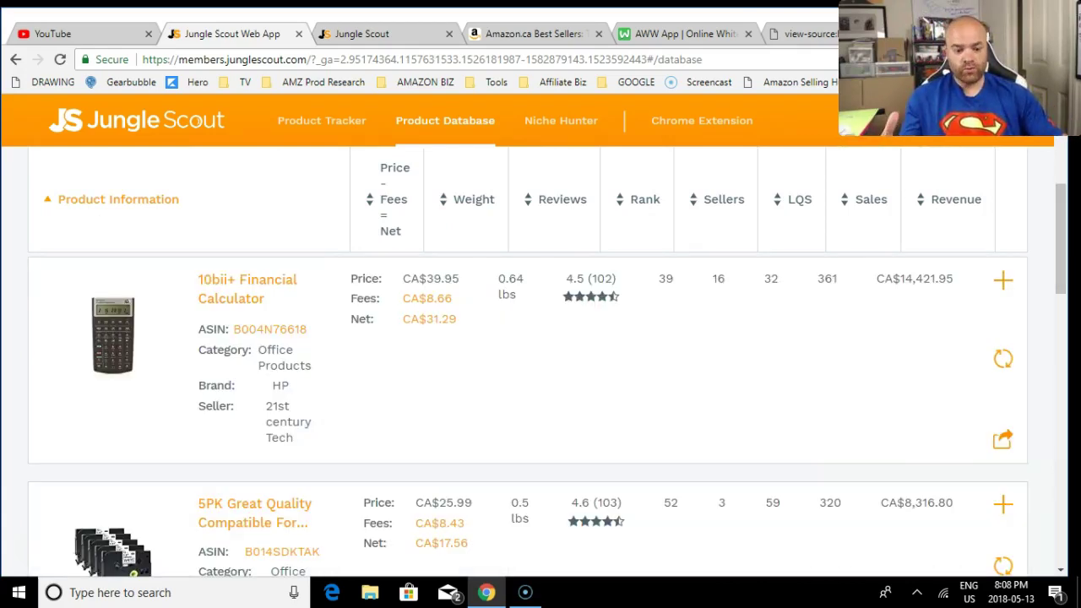
# - Examine the Office Products search results, including the result total and each product's price, brand, reviews and sales
pyautogui.scroll(2, 541, 363)
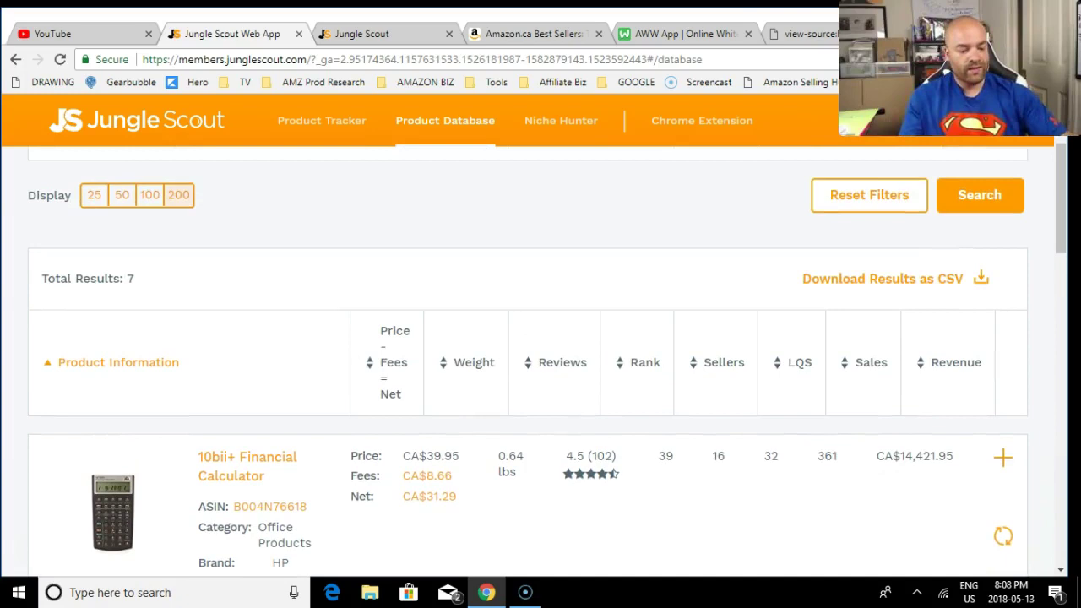
pyautogui.scroll(-6, 540, 364)
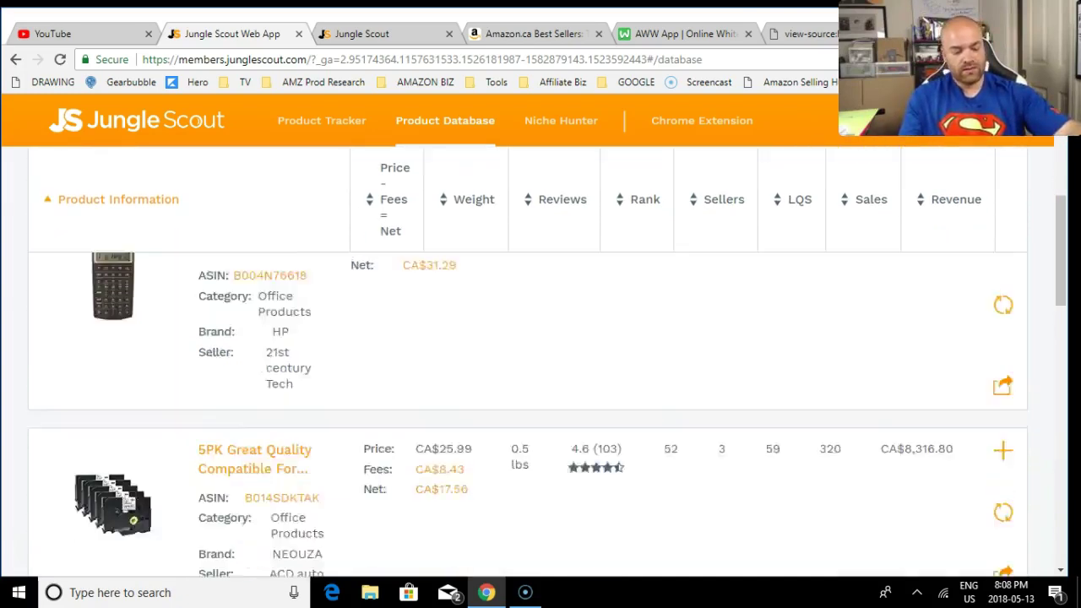
pyautogui.scroll(-10, 468, 323)
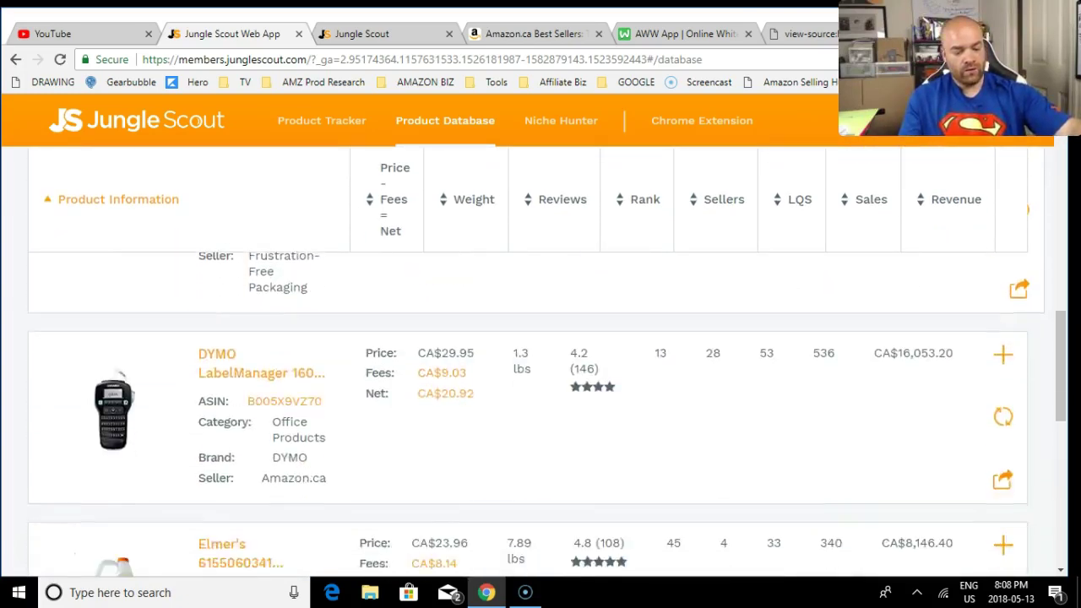
pyautogui.scroll(-1, 468, 324)
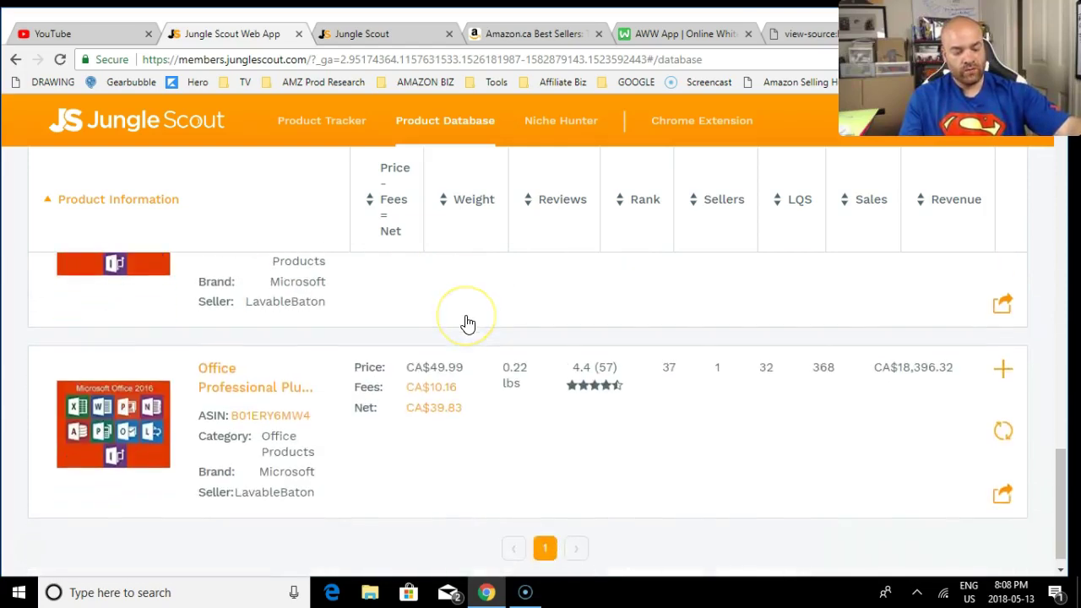
pyautogui.scroll(2, 468, 324)
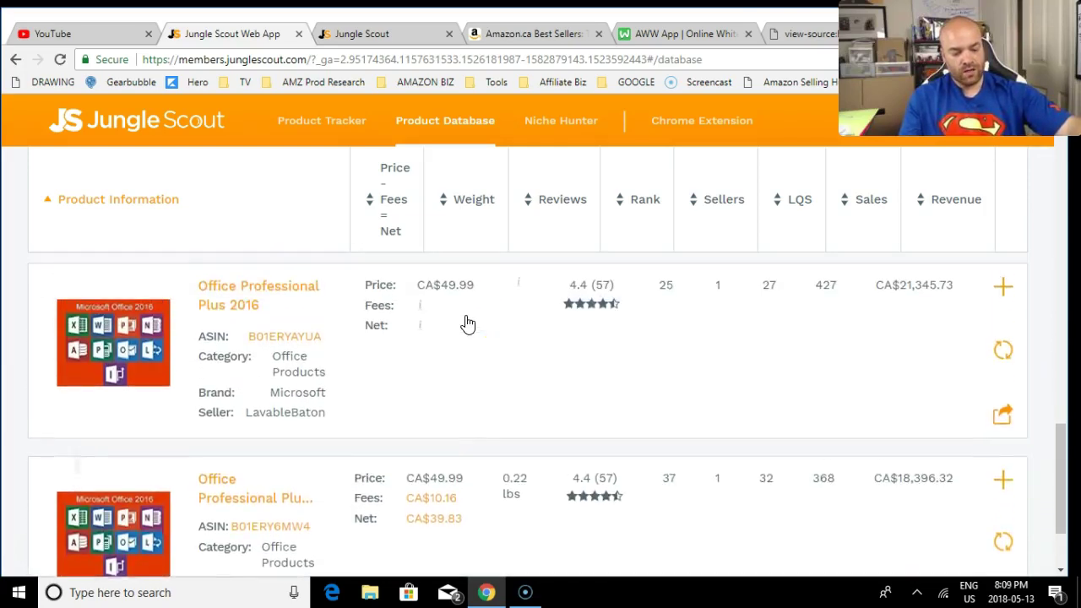
pyautogui.scroll(-2, 468, 324)
pyautogui.scroll(8, 468, 324)
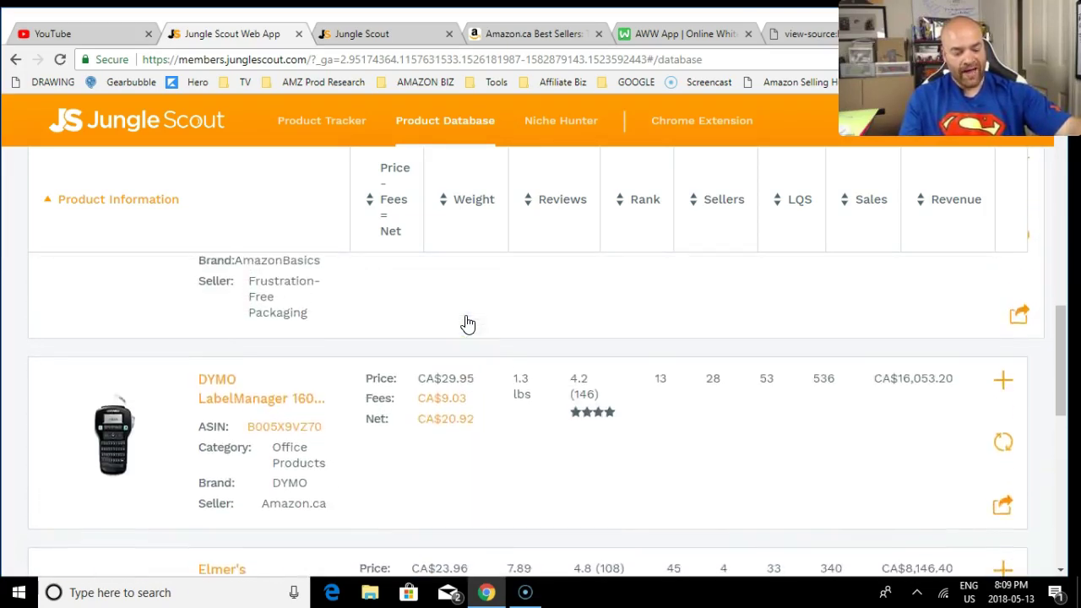
# - Review the remaining Office Products results, such as the label maker, glue and calculator, and recheck the result total
pyautogui.scroll(-2, 467, 324)
pyautogui.scroll(-1, 468, 324)
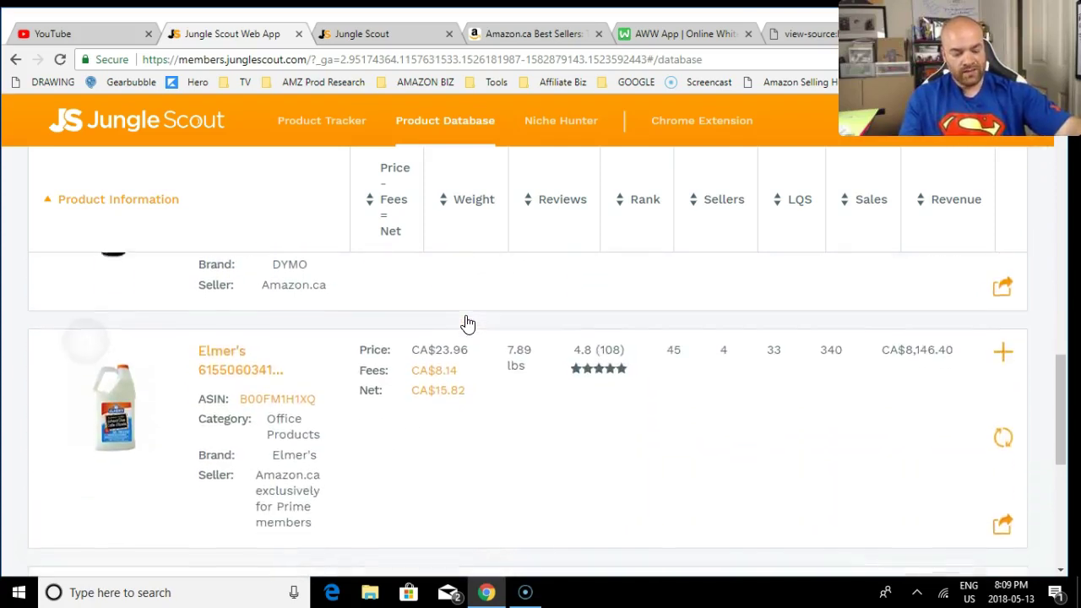
pyautogui.scroll(10, 468, 323)
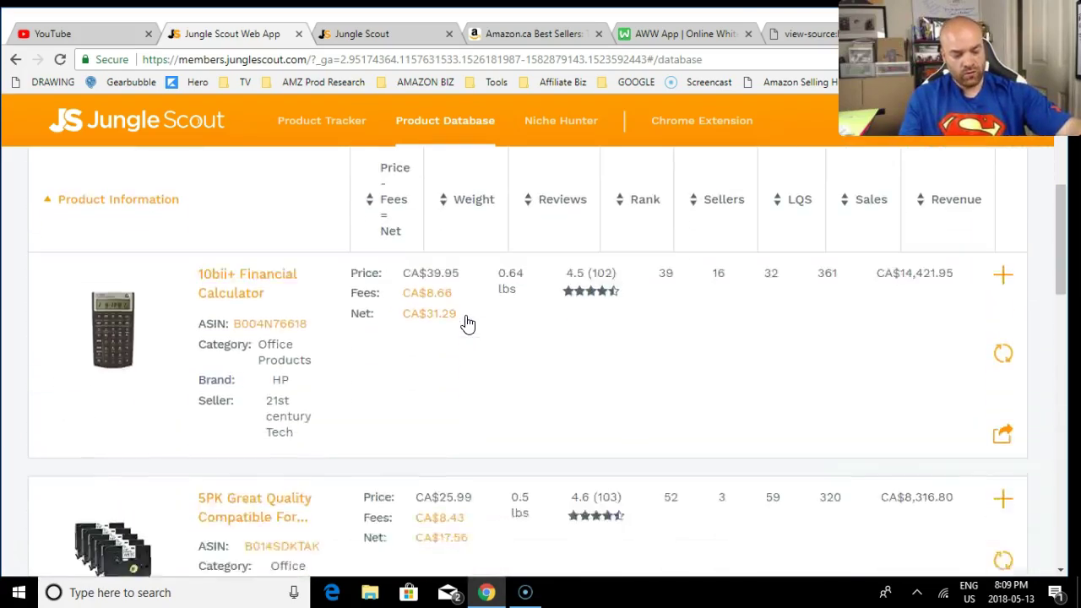
pyautogui.scroll(-1, 468, 324)
pyautogui.scroll(6, 468, 324)
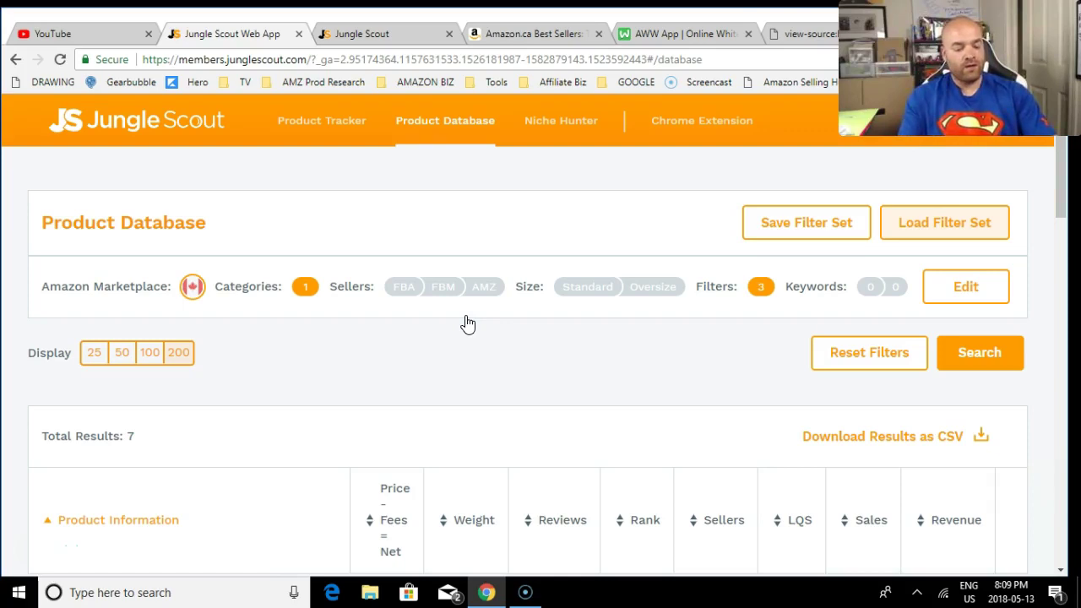
pyautogui.scroll(-2, 468, 324)
pyautogui.scroll(2, 468, 324)
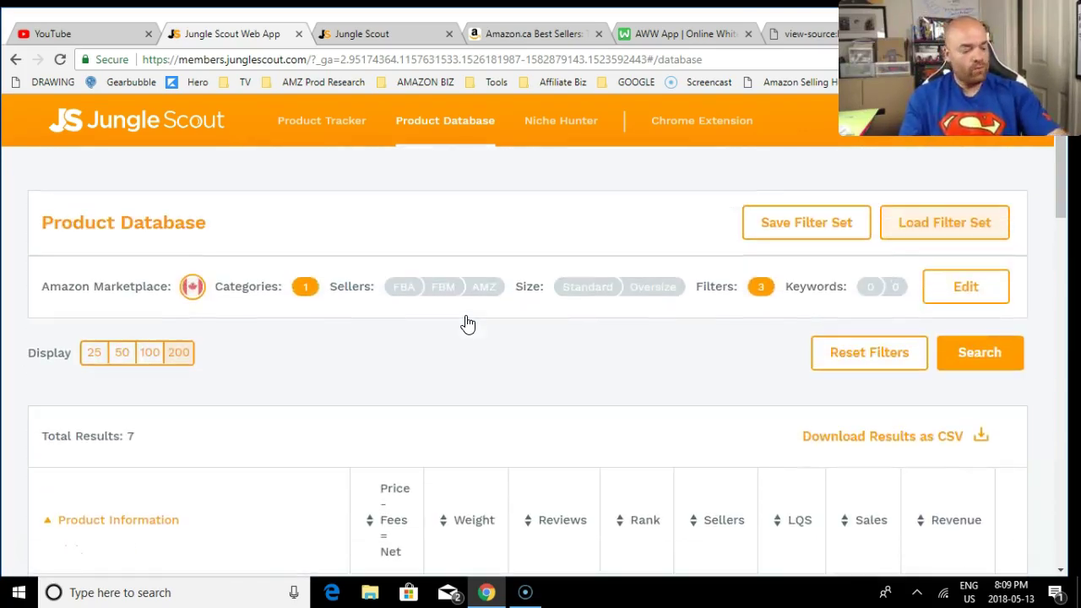
# - Search the product database for Pet Supplies instead of Office Products, keeping the price, review and sales filters
pyautogui.click(961, 287)
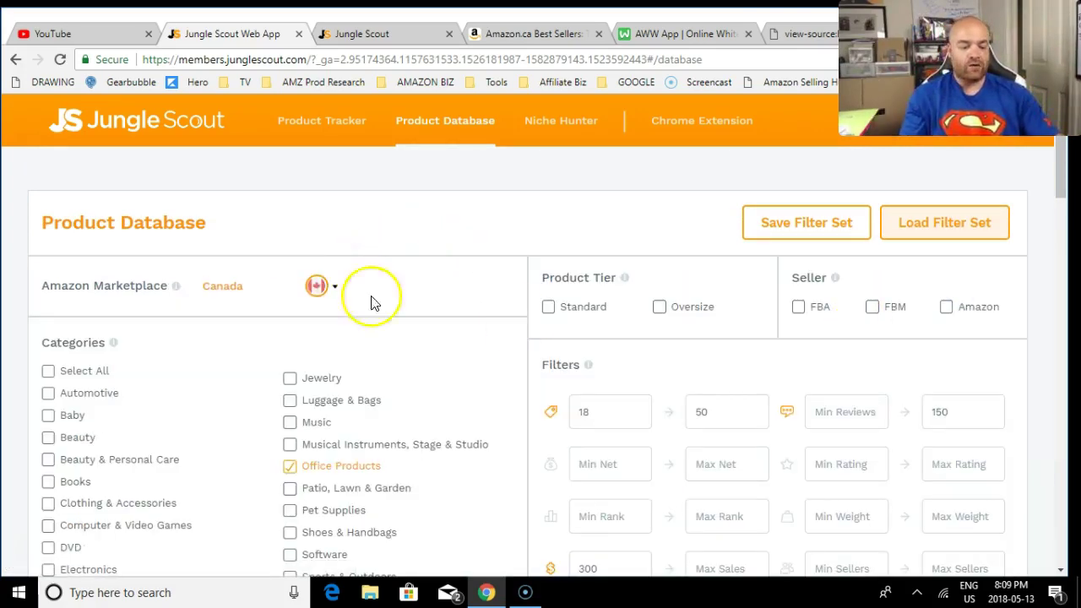
pyautogui.scroll(-2, 309, 325)
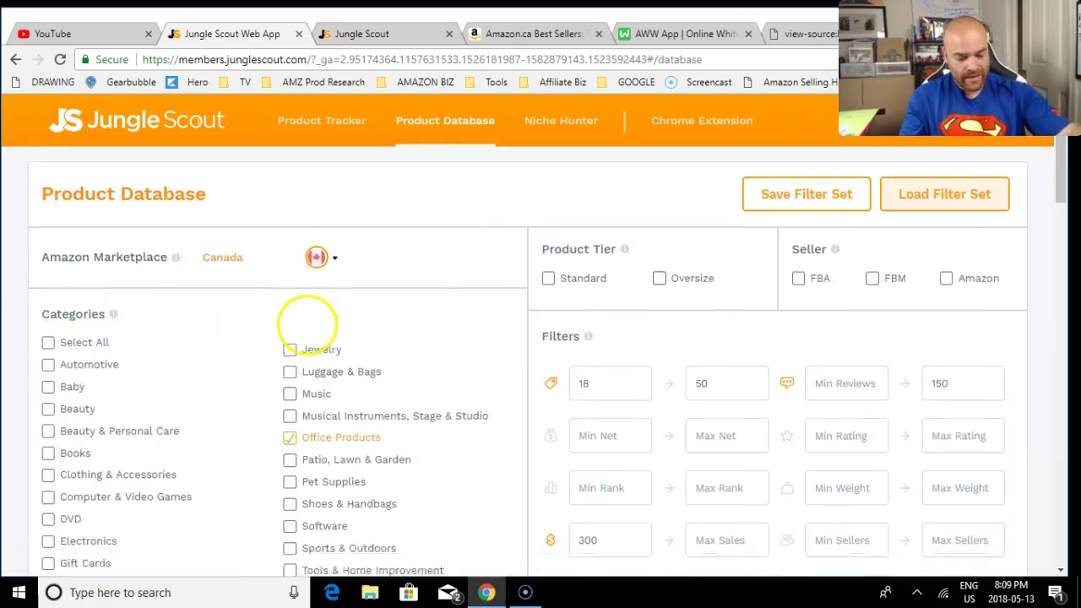
pyautogui.click(290, 351)
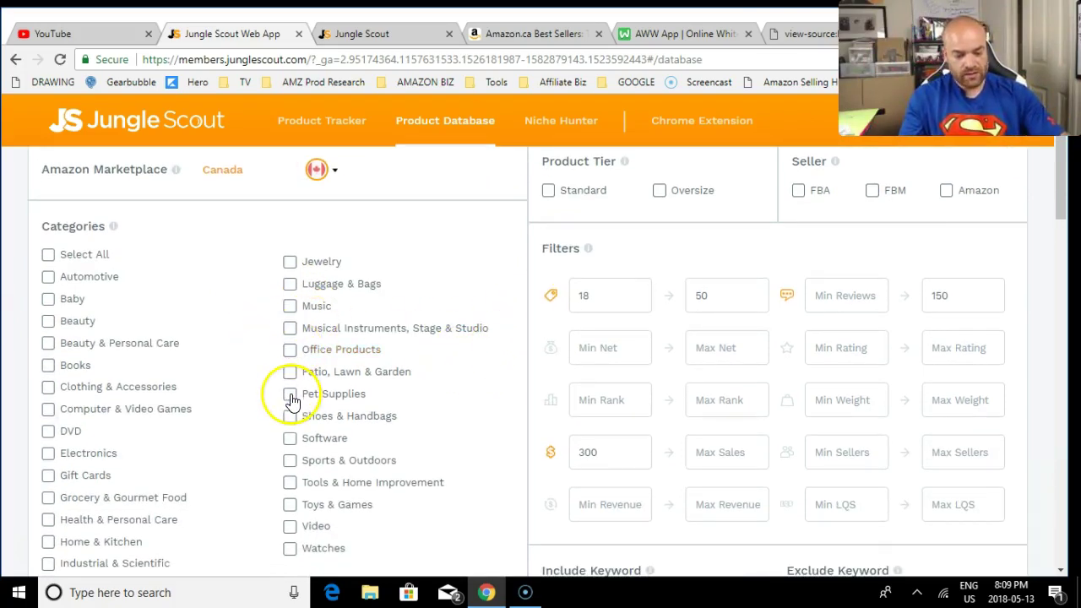
pyautogui.click(289, 396)
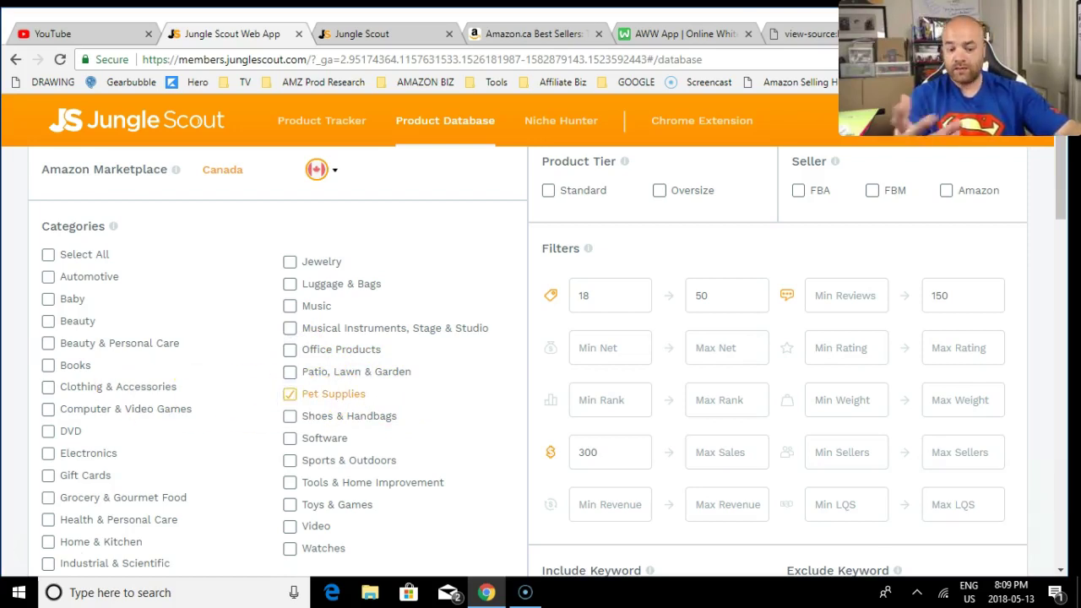
pyautogui.scroll(2, 541, 364)
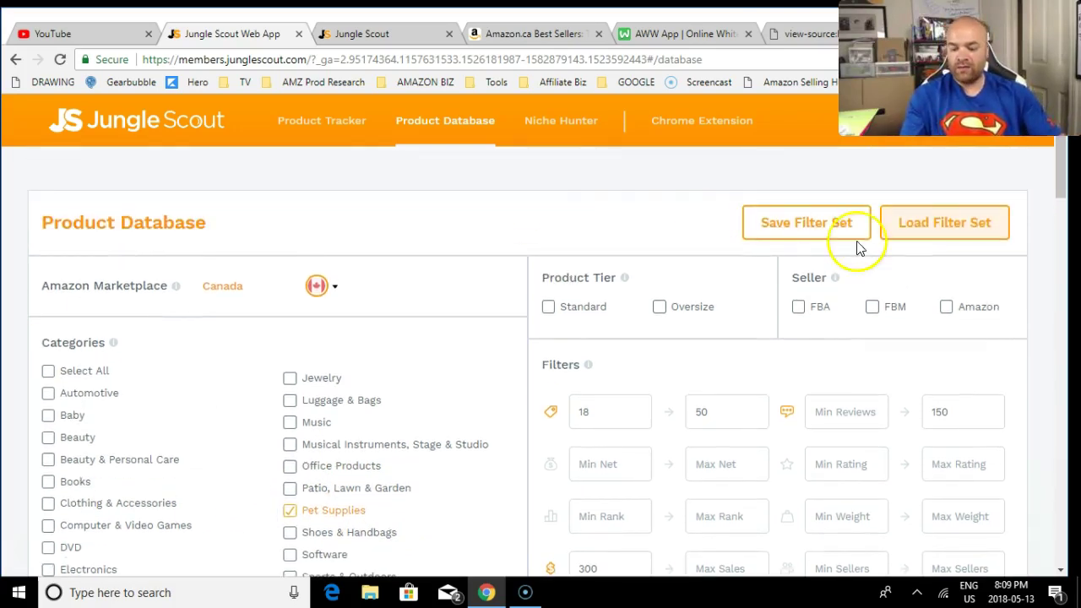
pyautogui.scroll(-2, 515, 314)
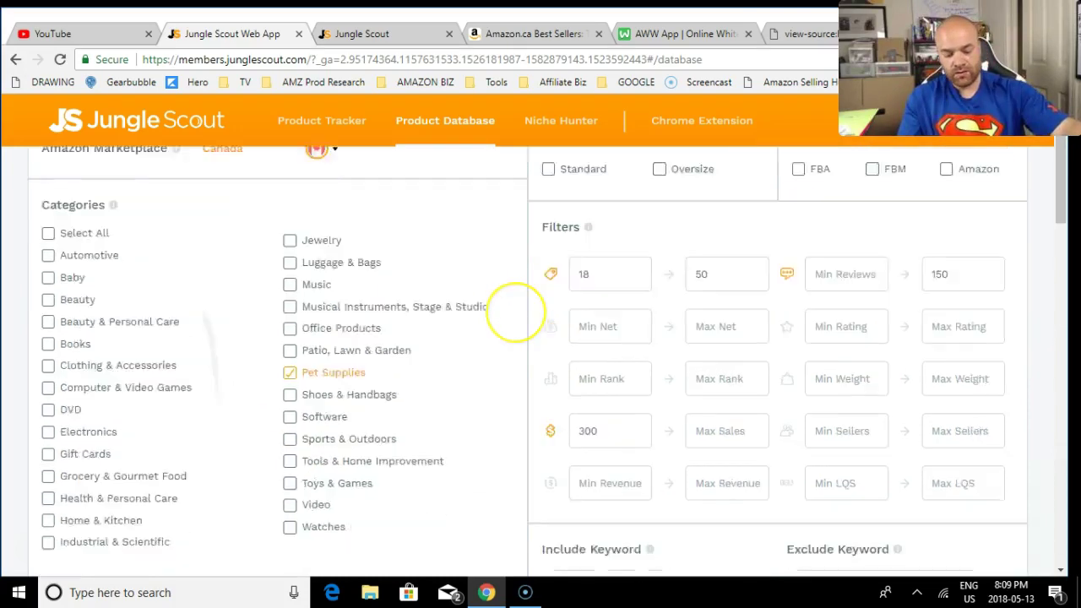
pyautogui.scroll(-8, 515, 315)
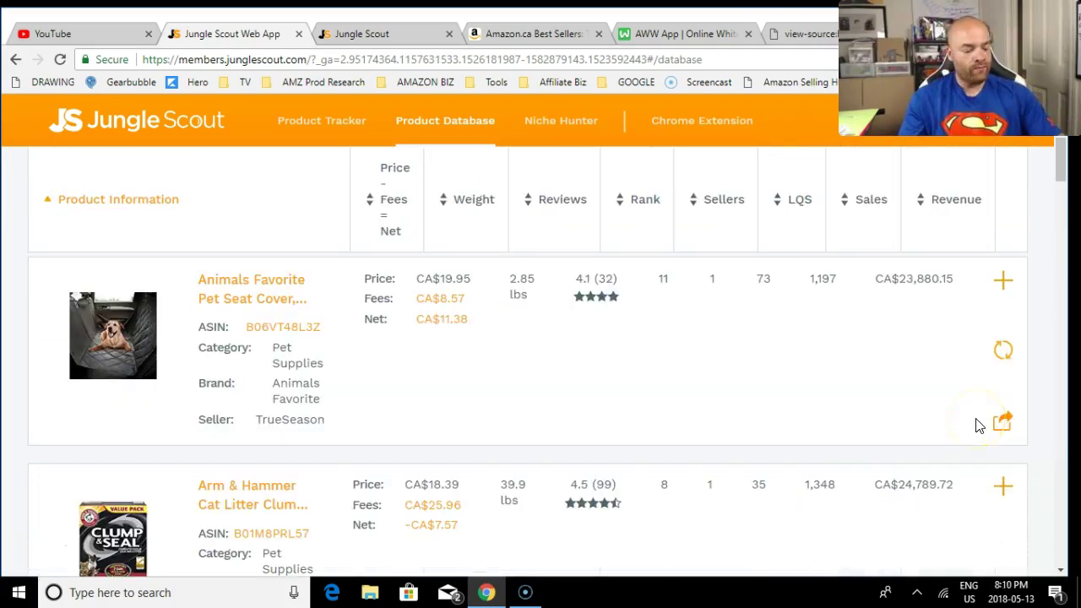
# - Examine the Pet Supplies results through the end of the list, including the result total and each product's brand, seller, reviews and sales
pyautogui.scroll(3, 978, 425)
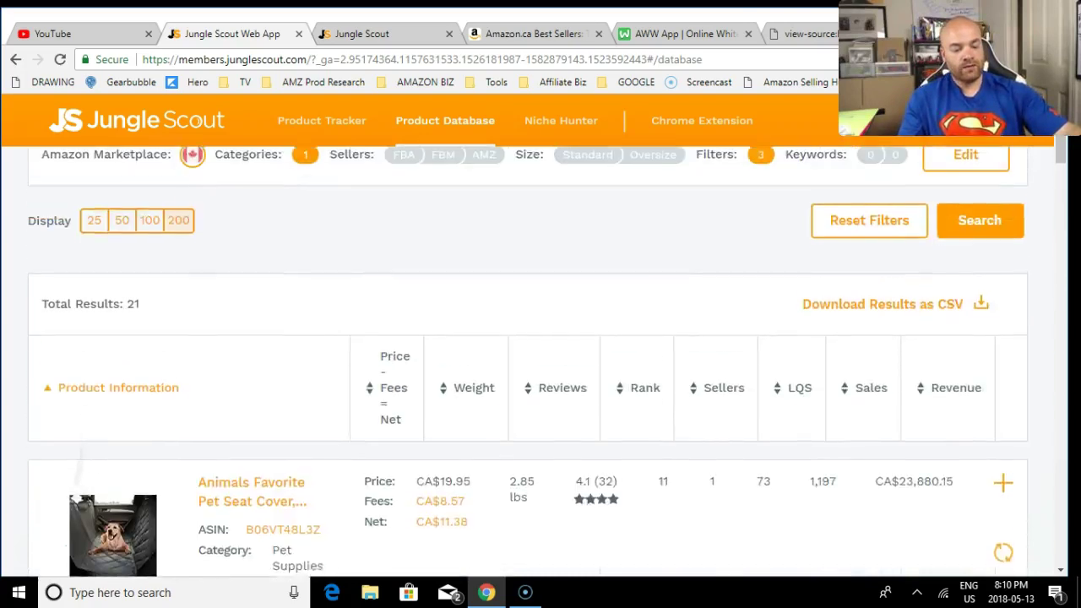
pyautogui.scroll(-7, 978, 425)
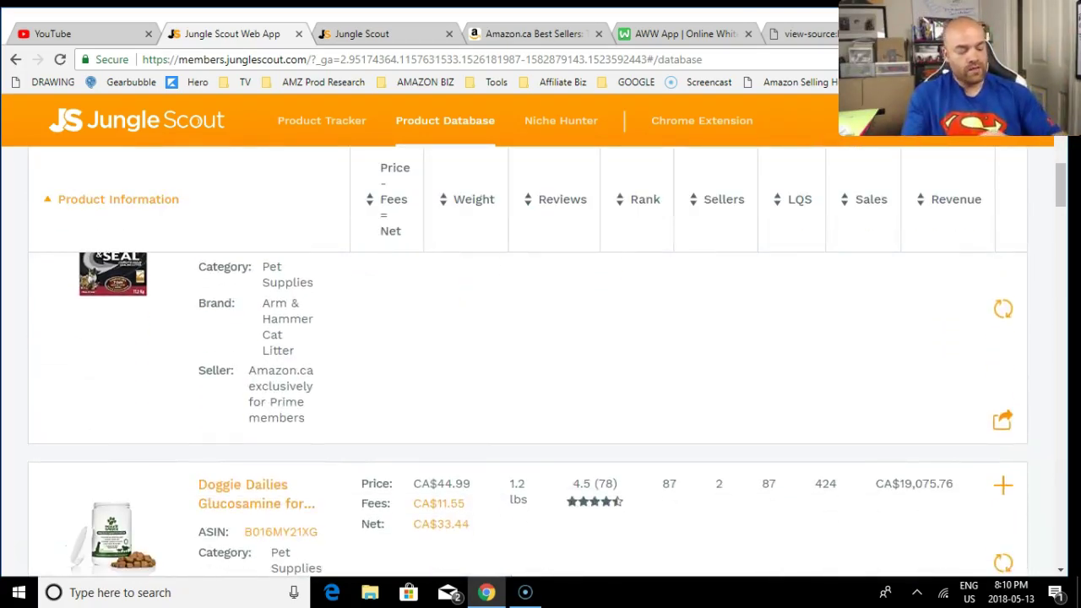
pyautogui.scroll(1, 546, 392)
pyautogui.scroll(-9, 541, 380)
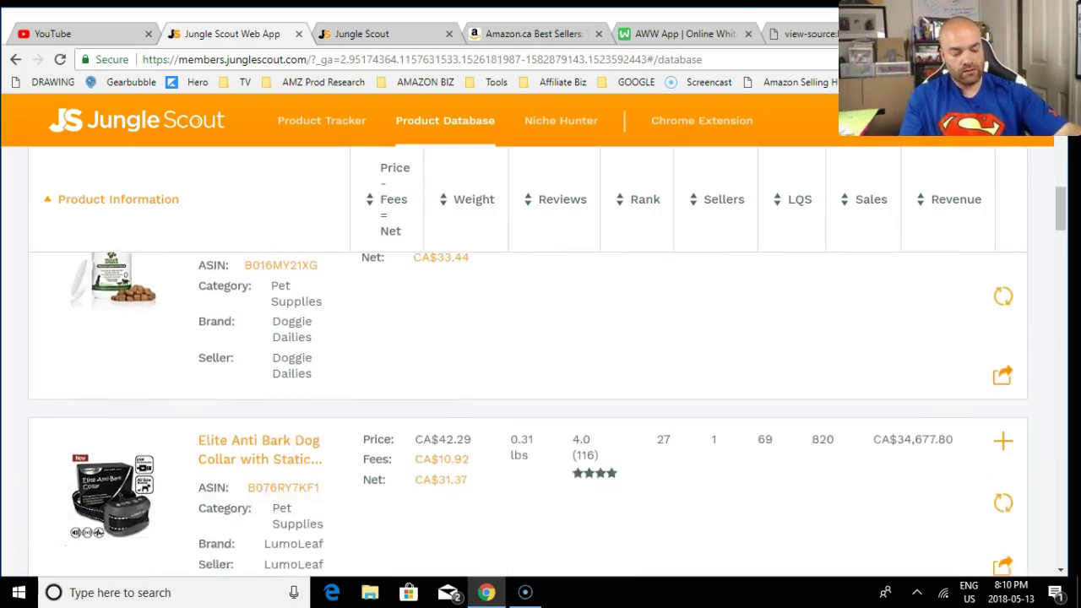
pyautogui.scroll(-8, 953, 412)
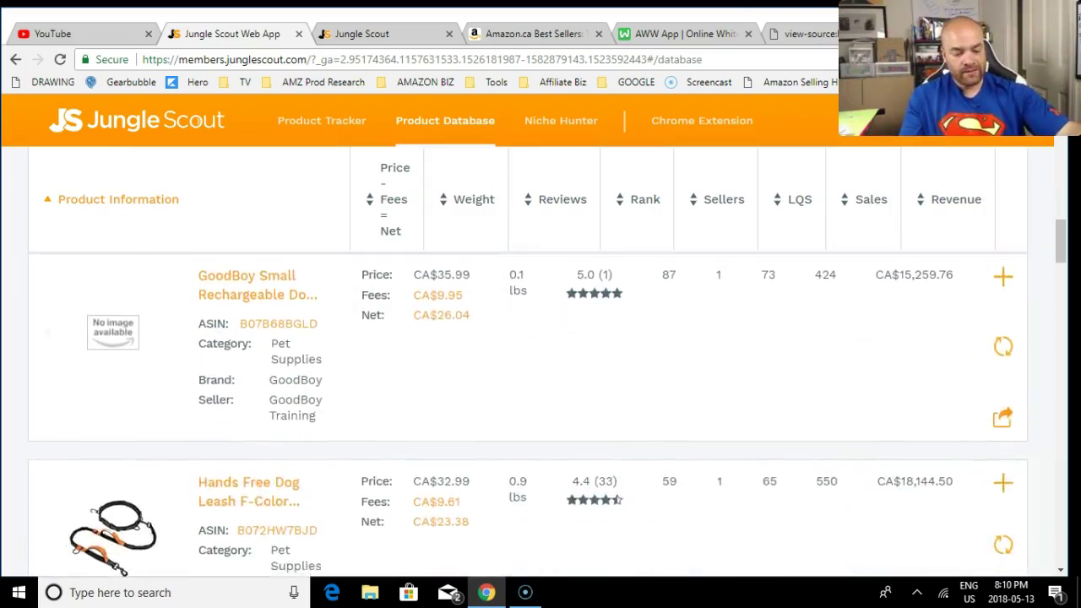
pyautogui.scroll(1, 953, 412)
pyautogui.scroll(1, 953, 414)
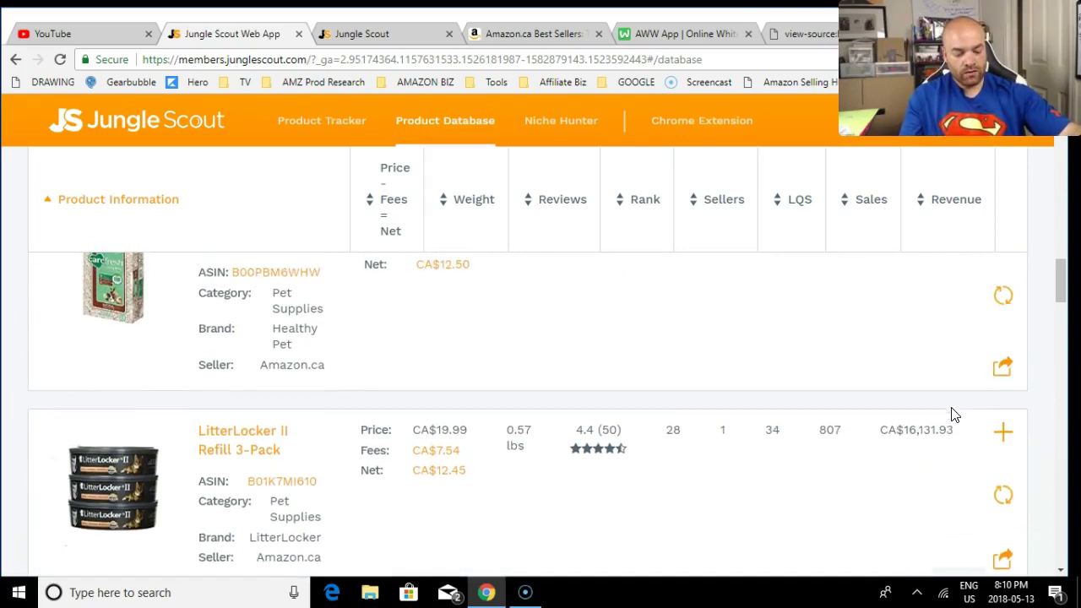
pyautogui.scroll(-4, 953, 414)
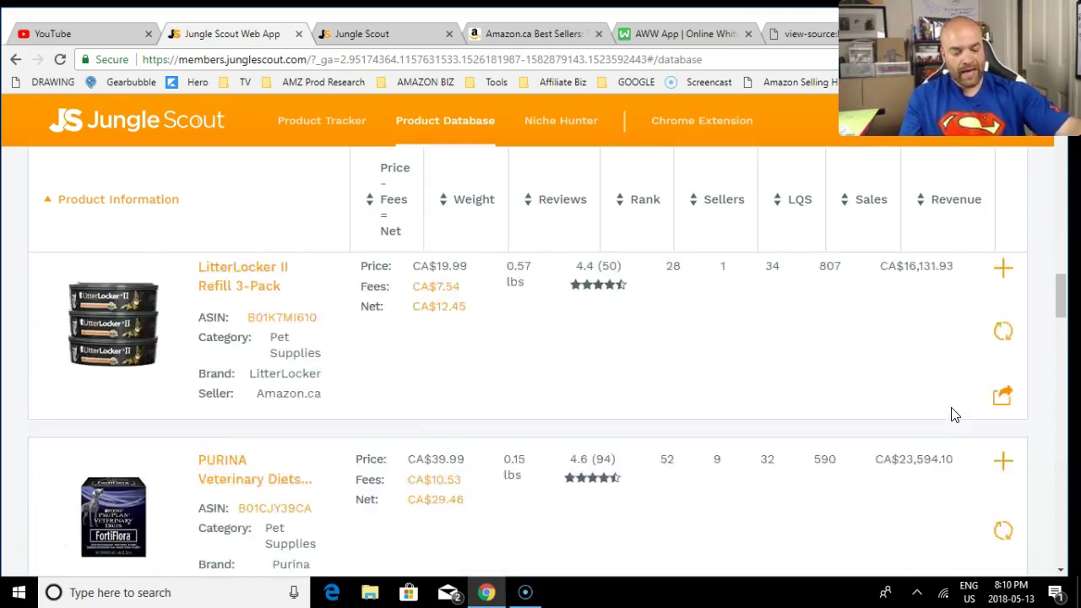
pyautogui.scroll(1, 952, 414)
pyautogui.scroll(-7, 952, 413)
pyautogui.scroll(-6, 952, 414)
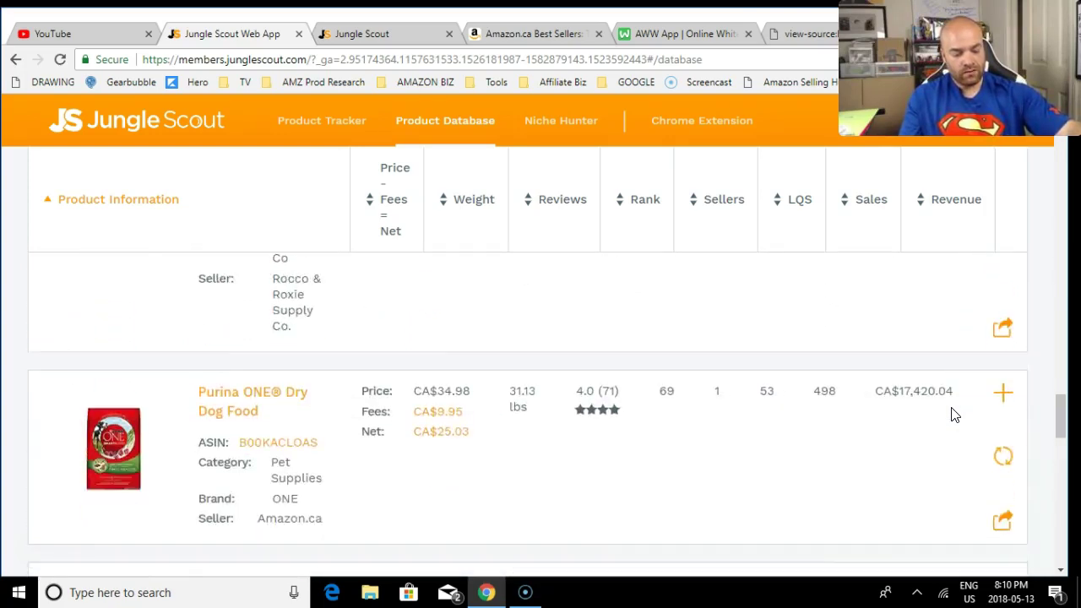
pyautogui.scroll(-5, 953, 414)
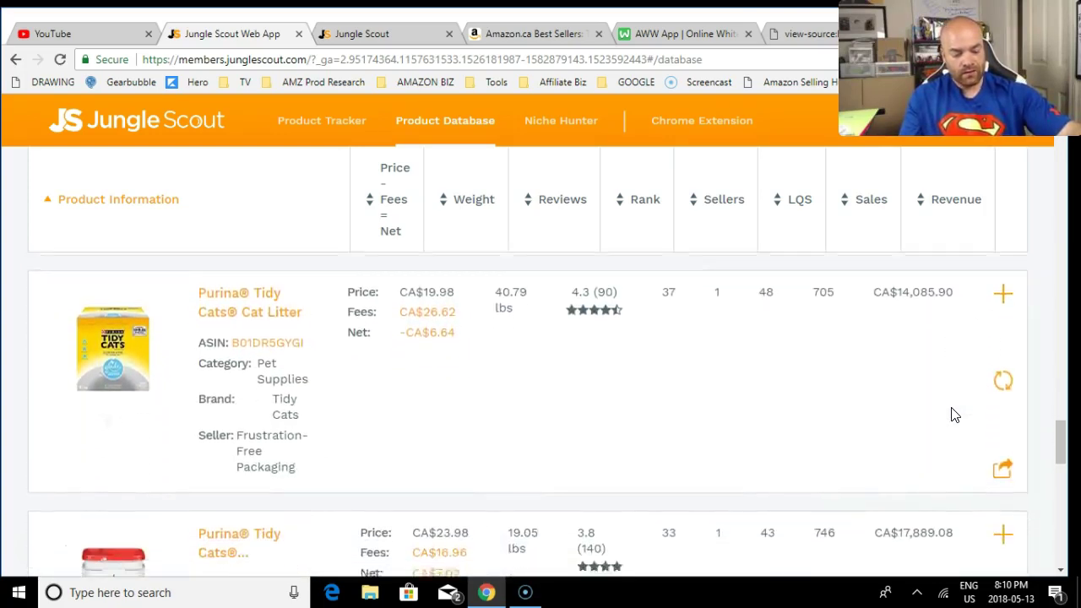
pyautogui.scroll(-6, 952, 414)
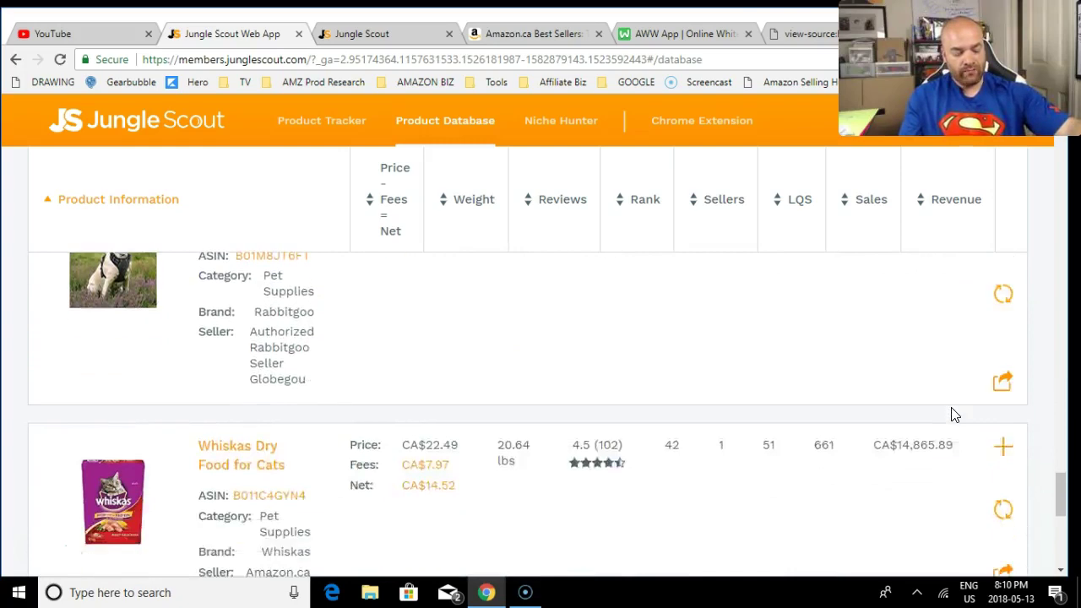
pyautogui.scroll(-3, 954, 414)
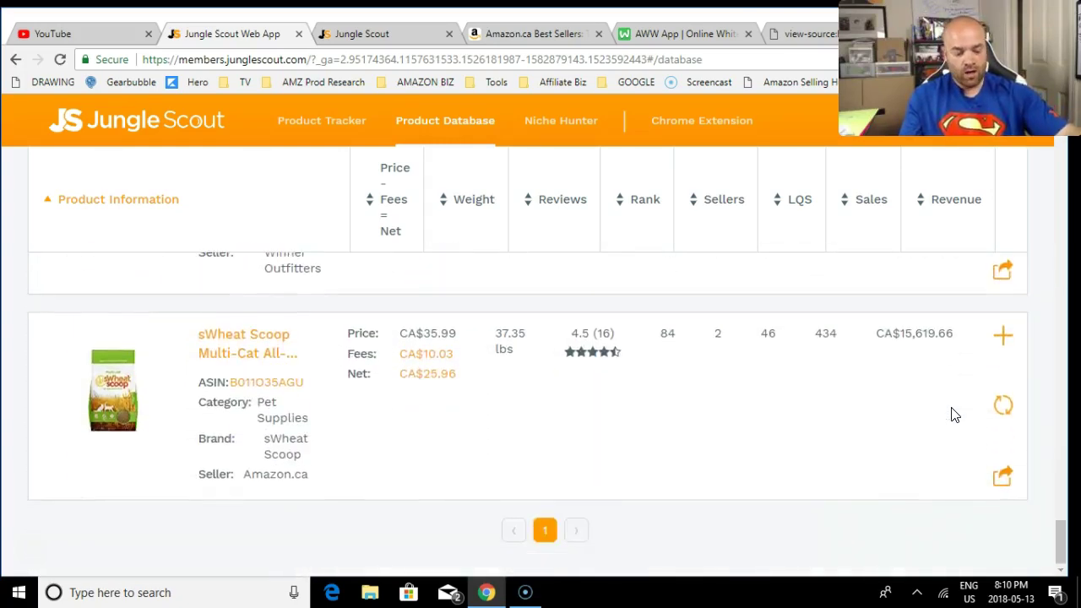
# - Go back over the Pet Supplies results, comparing the sellers, reviews and sales of products such as the LitterLocker refill and Pawfly aquarium pumps
pyautogui.scroll(8, 955, 414)
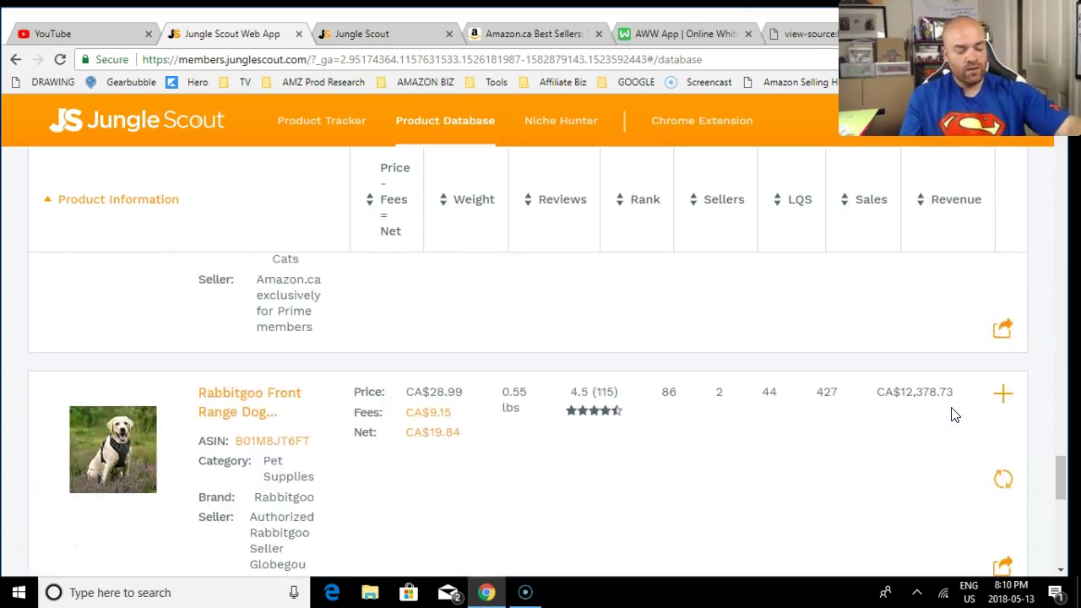
pyautogui.scroll(6, 955, 414)
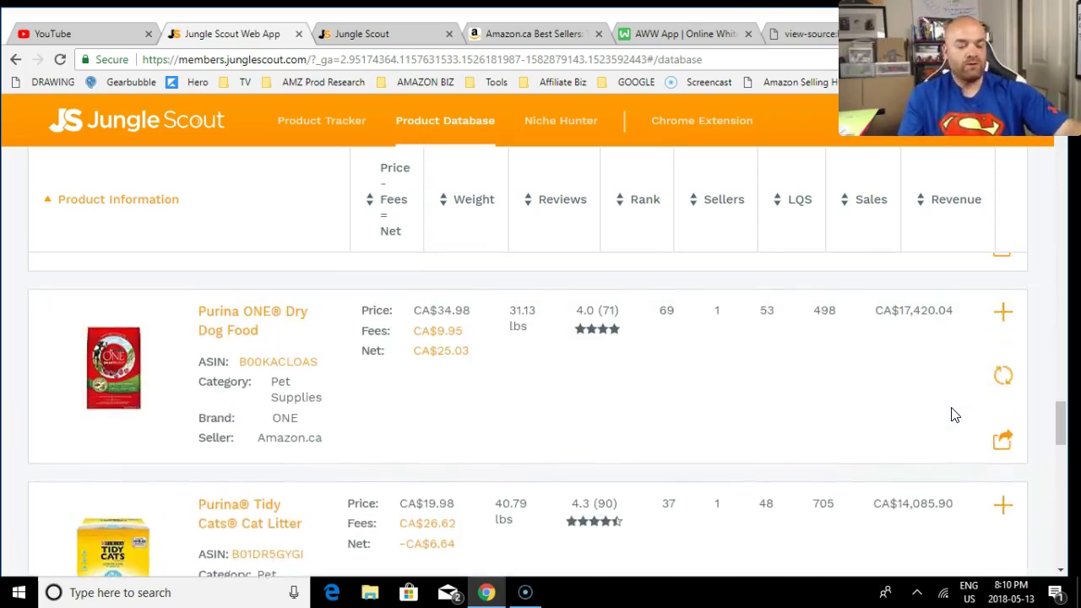
pyautogui.scroll(8, 954, 414)
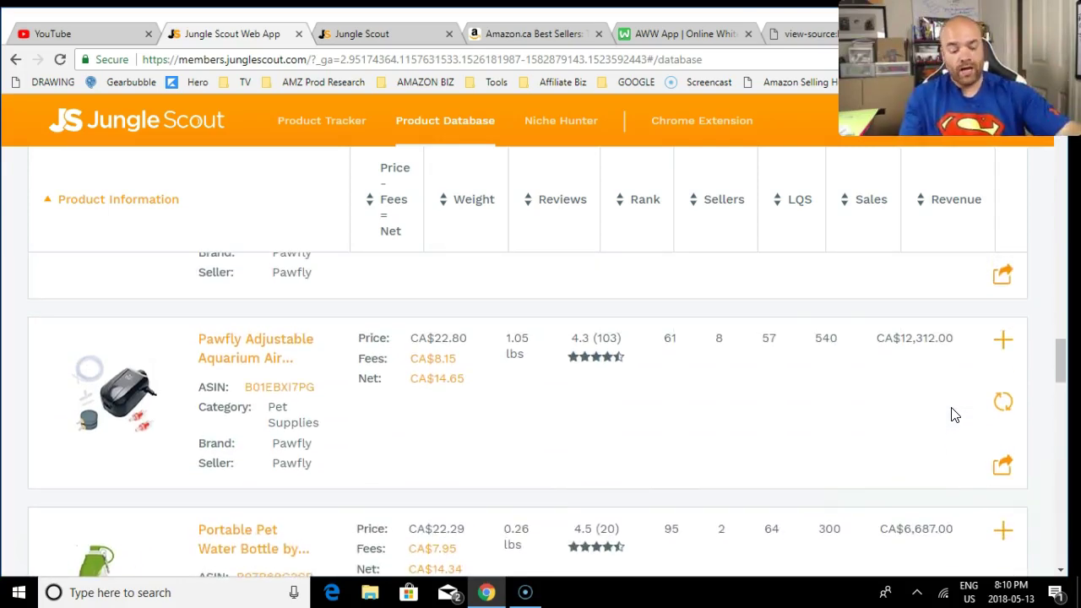
pyautogui.scroll(7, 955, 414)
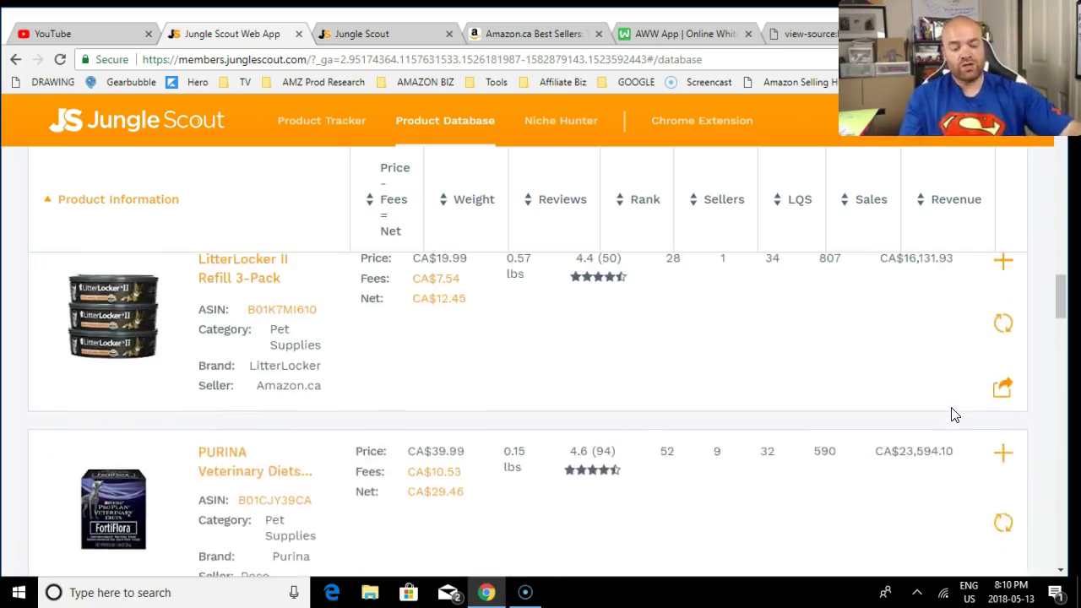
pyautogui.scroll(1, 955, 414)
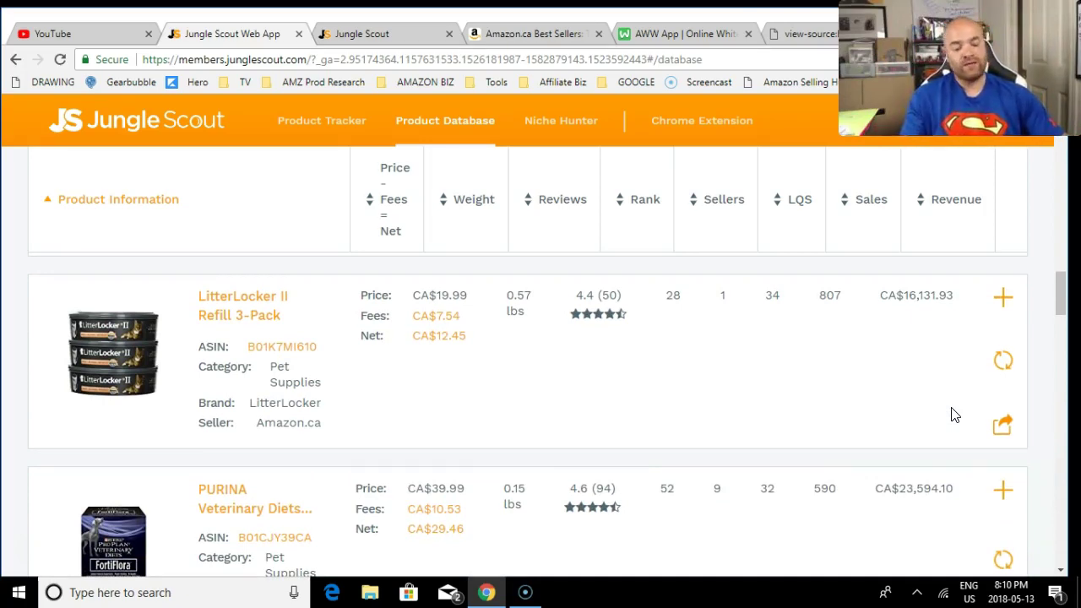
pyautogui.scroll(3, 954, 414)
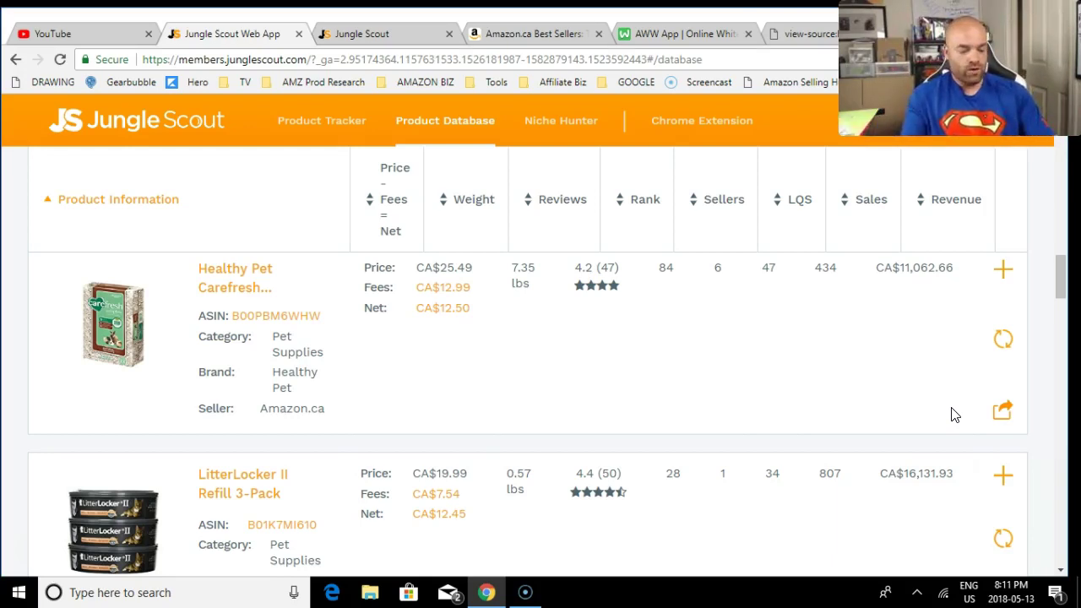
pyautogui.scroll(-1, 954, 414)
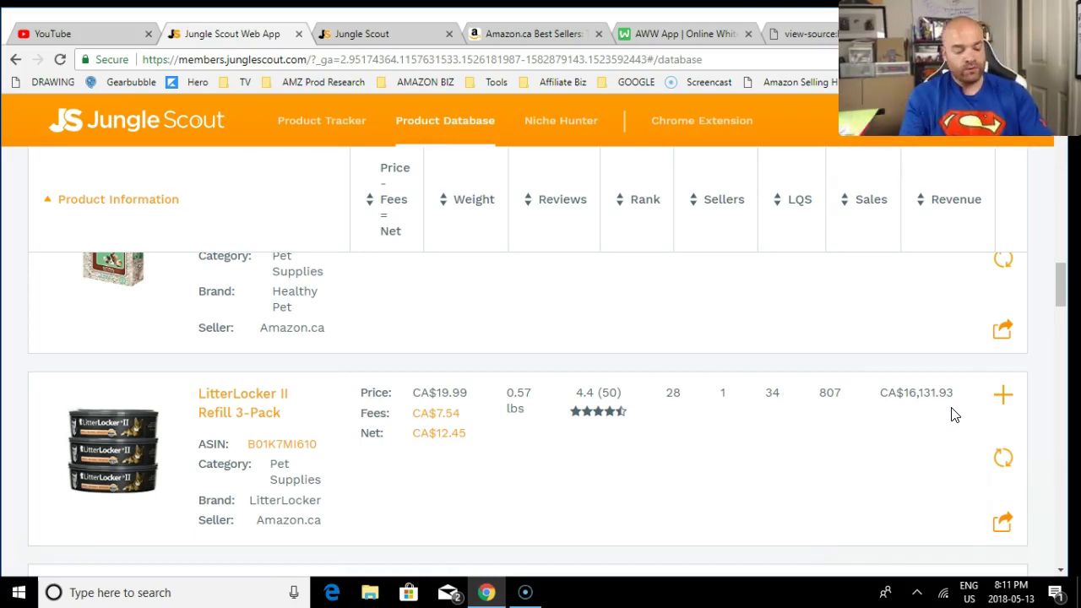
pyautogui.scroll(-10, 954, 414)
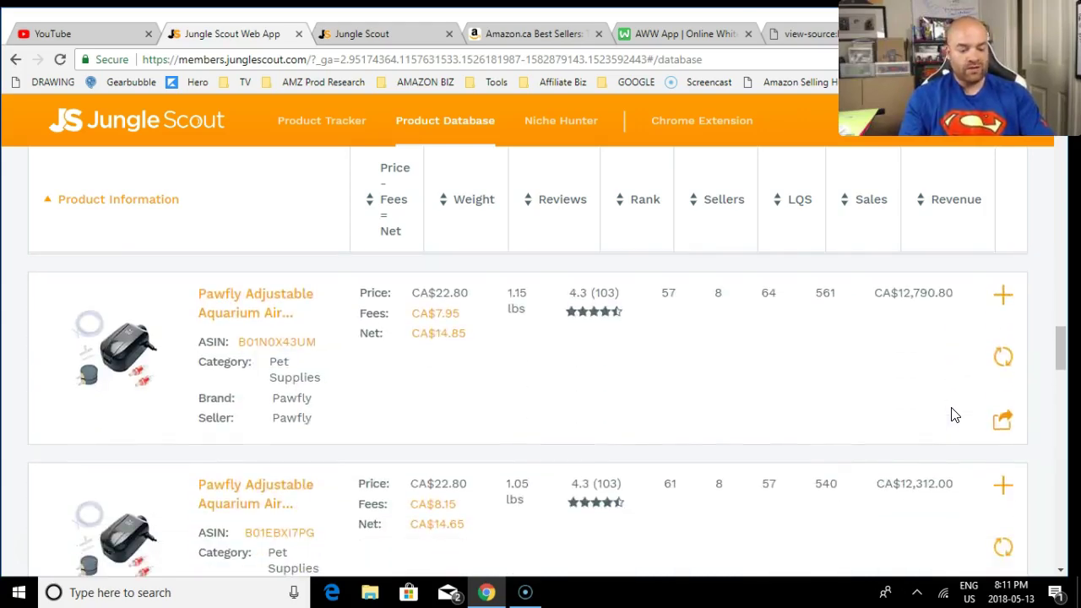
# - Search the product database for Patio, Lawn & Garden instead of Pet Supplies, keeping the other filters, and check the result total
pyautogui.scroll(15, 954, 413)
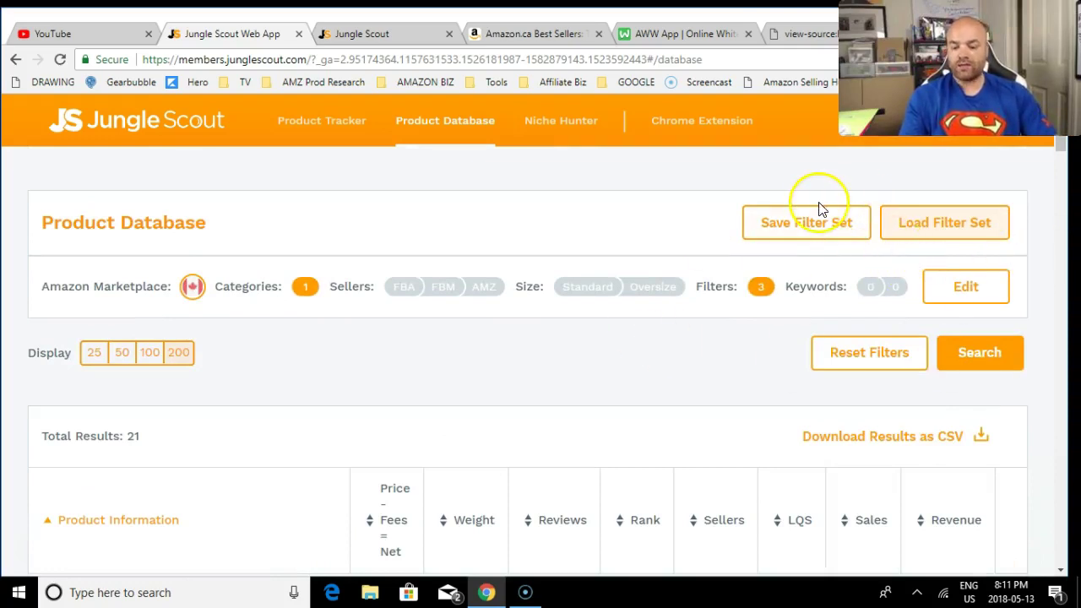
pyautogui.click(963, 286)
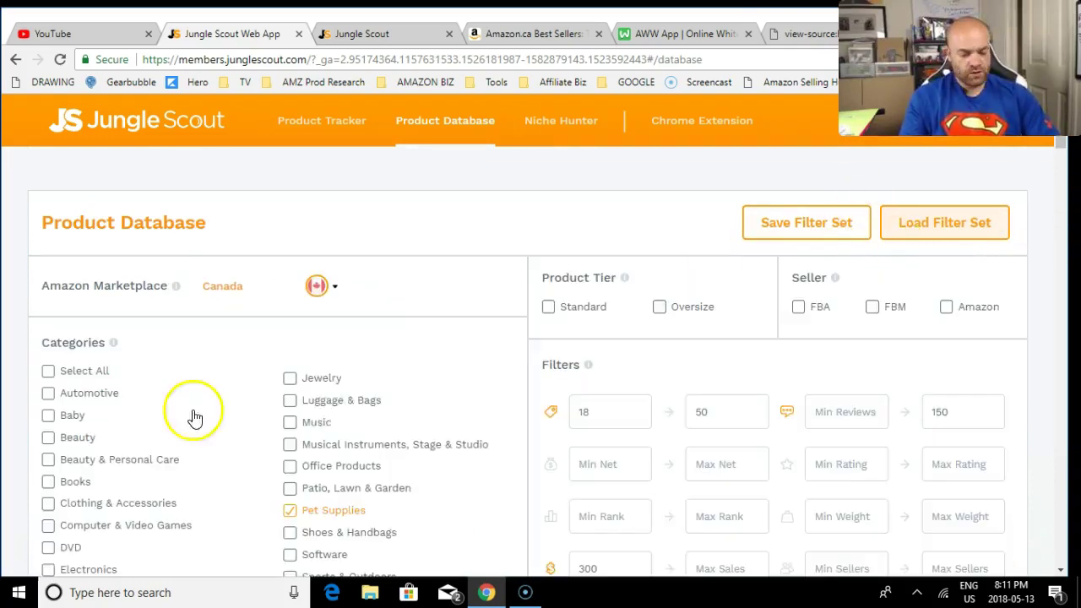
pyautogui.click(290, 490)
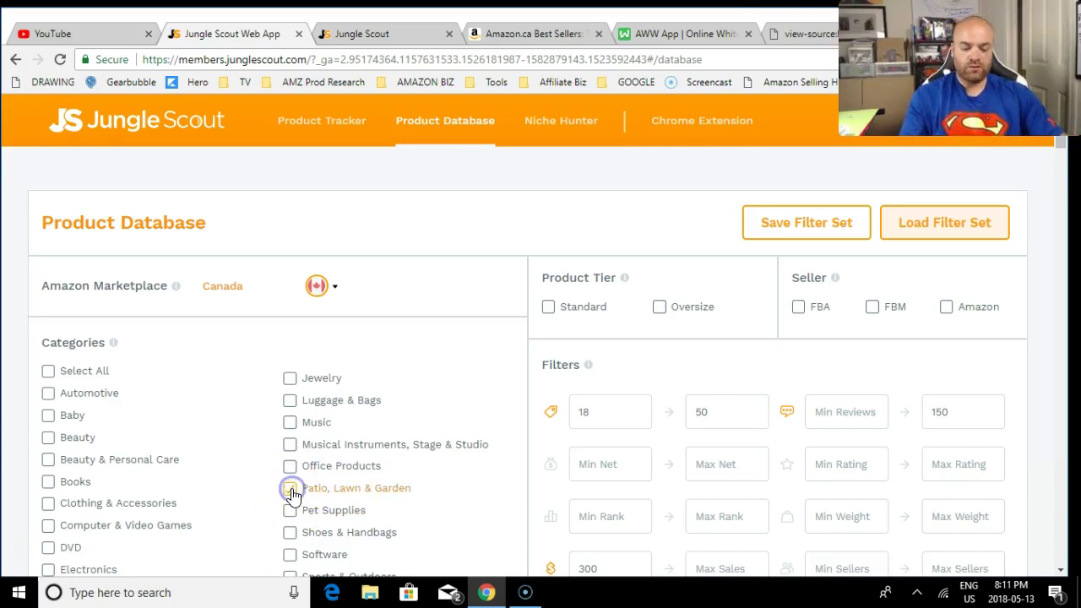
pyautogui.scroll(-5, 836, 304)
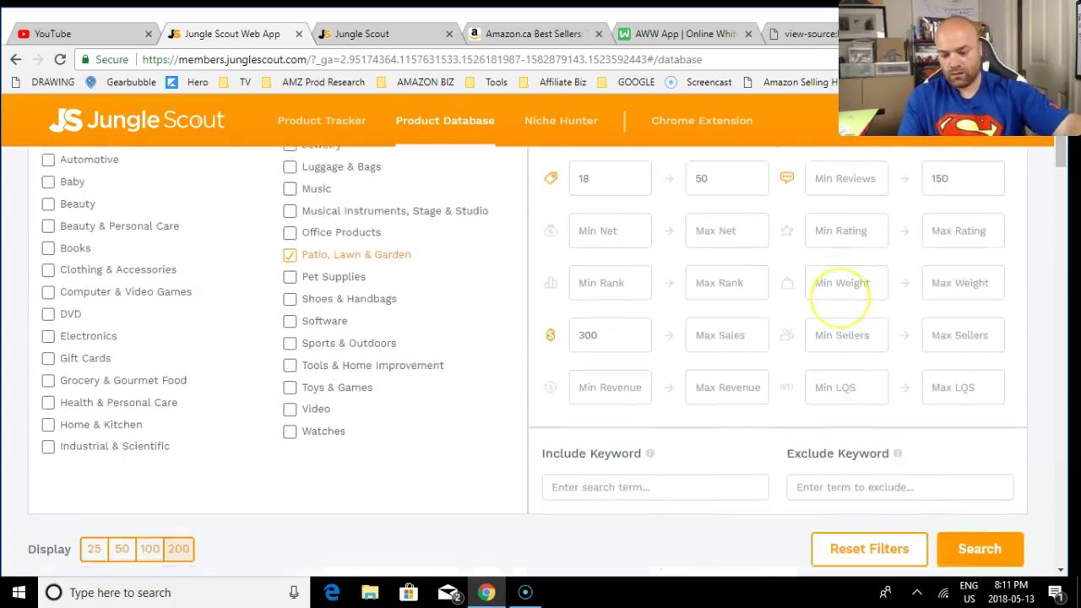
pyautogui.click(978, 363)
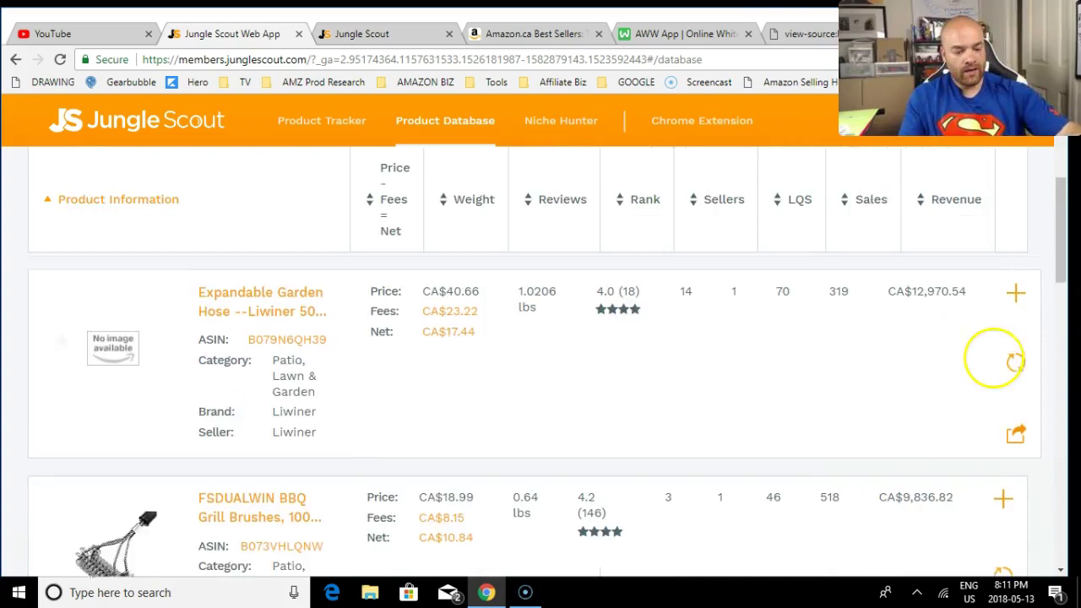
pyautogui.scroll(2, 1028, 291)
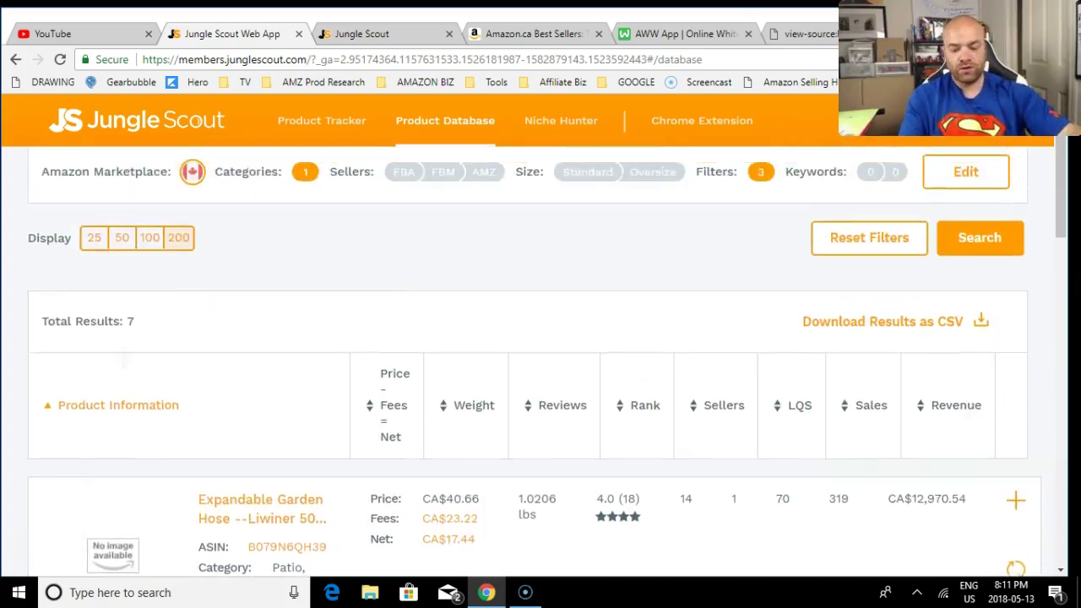
# - Search the product database for Electronics instead of Patio, Lawn & Garden, keeping the other filters, and check the result total
pyautogui.click(973, 279)
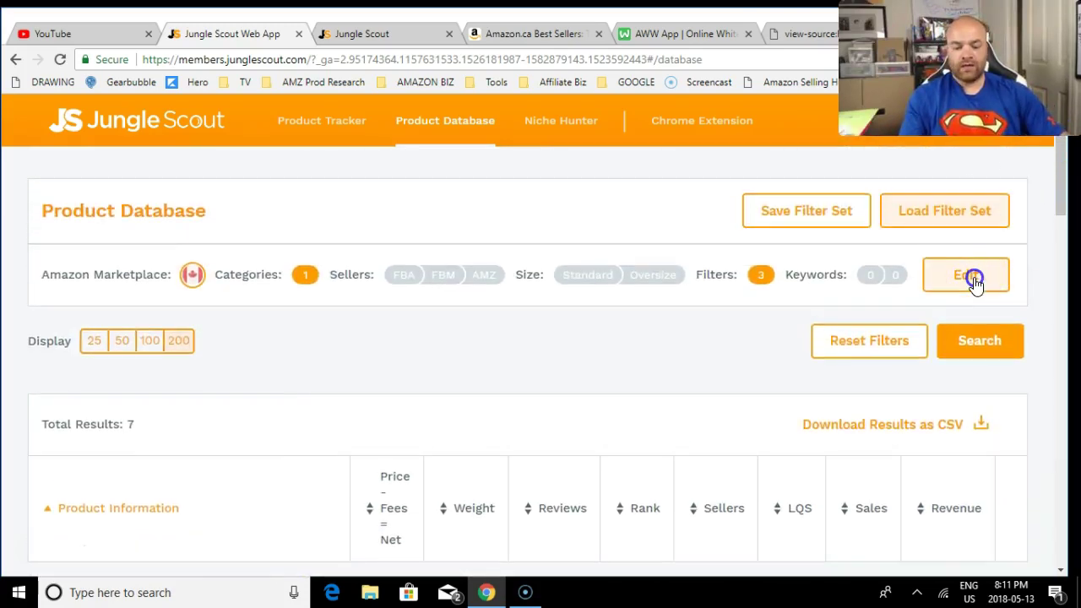
pyautogui.click(290, 476)
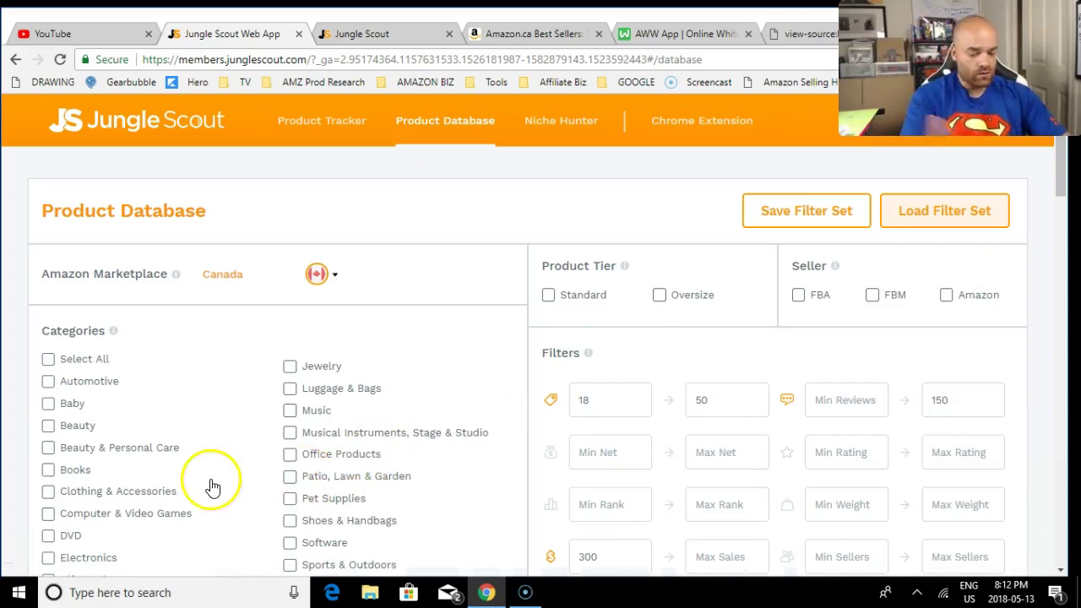
pyautogui.scroll(-2, 210, 479)
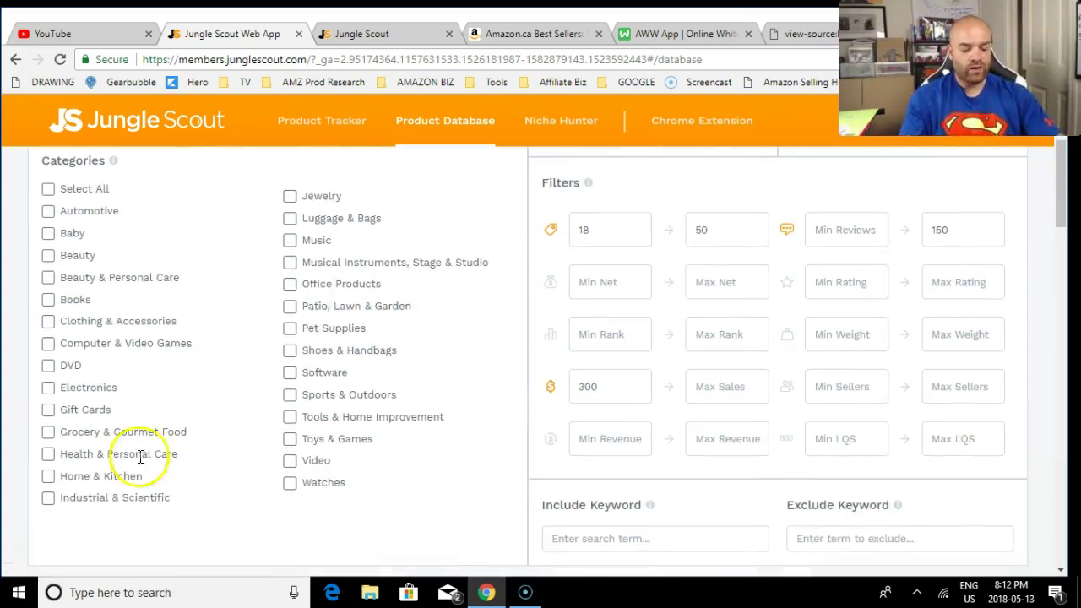
pyautogui.click(48, 387)
pyautogui.scroll(-3, 429, 410)
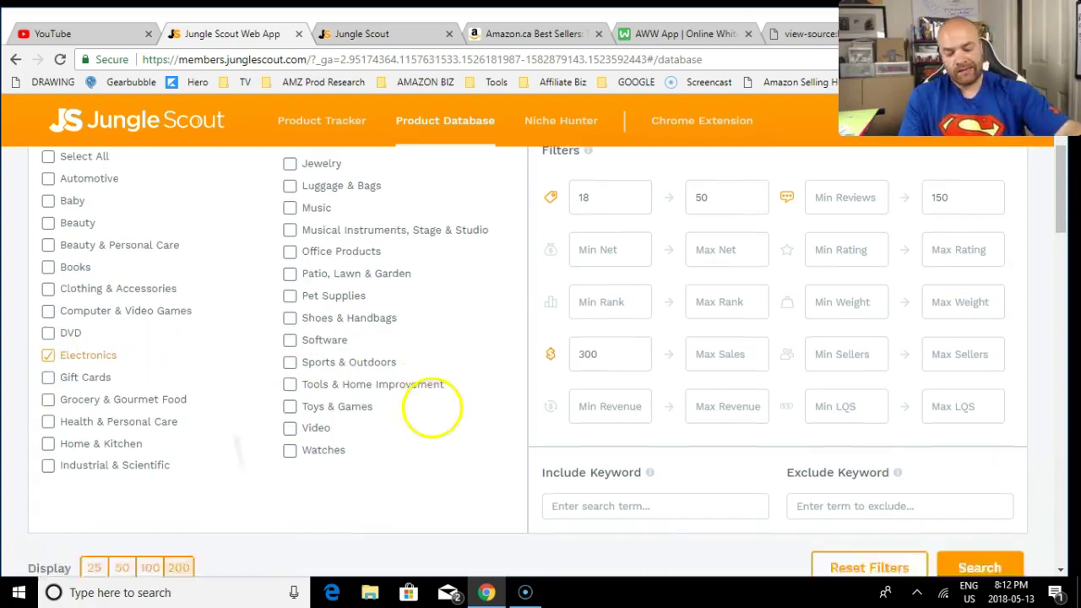
pyautogui.click(995, 432)
pyautogui.scroll(4, 995, 429)
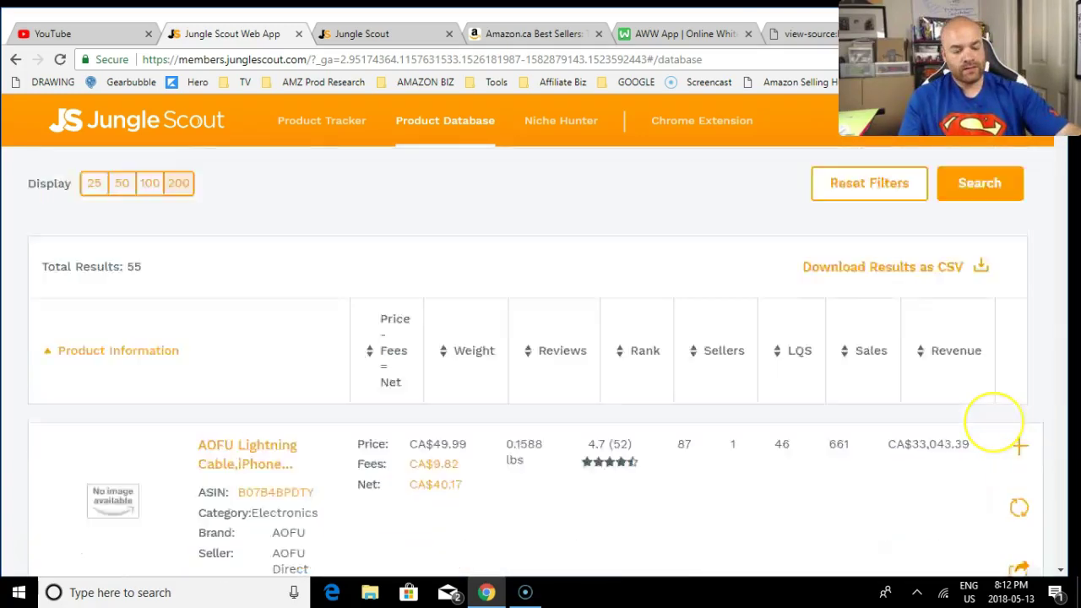
pyautogui.scroll(-2, 536, 360)
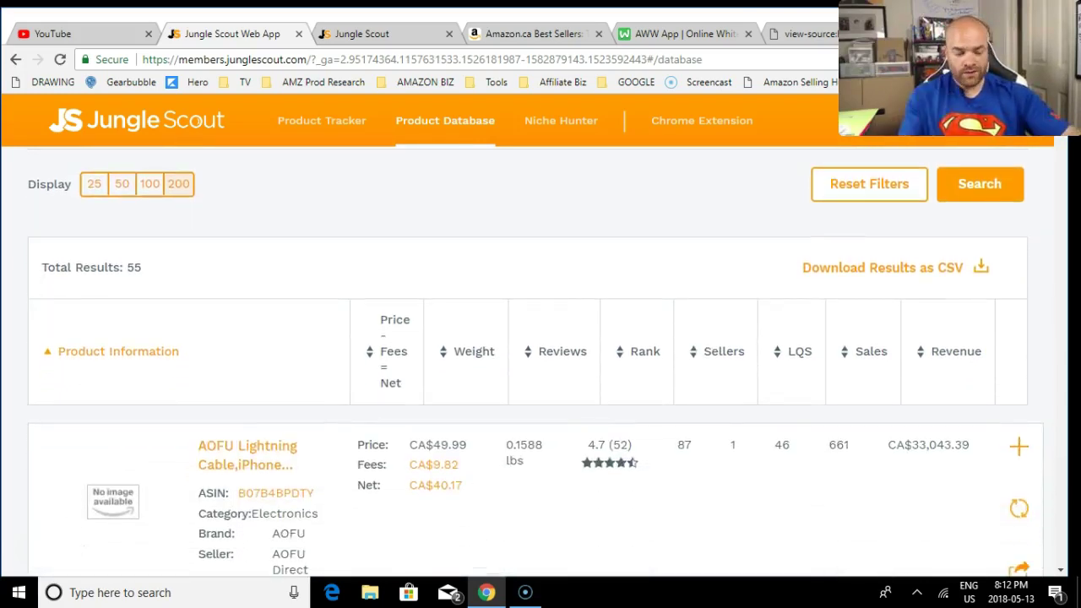
# - Examine the first Electronics results, comparing brand, seller, reviews and sales of the AmazonBasics tripod, Anker SoundBuds and Mpow Bluetooth headphones
pyautogui.scroll(-7, 535, 381)
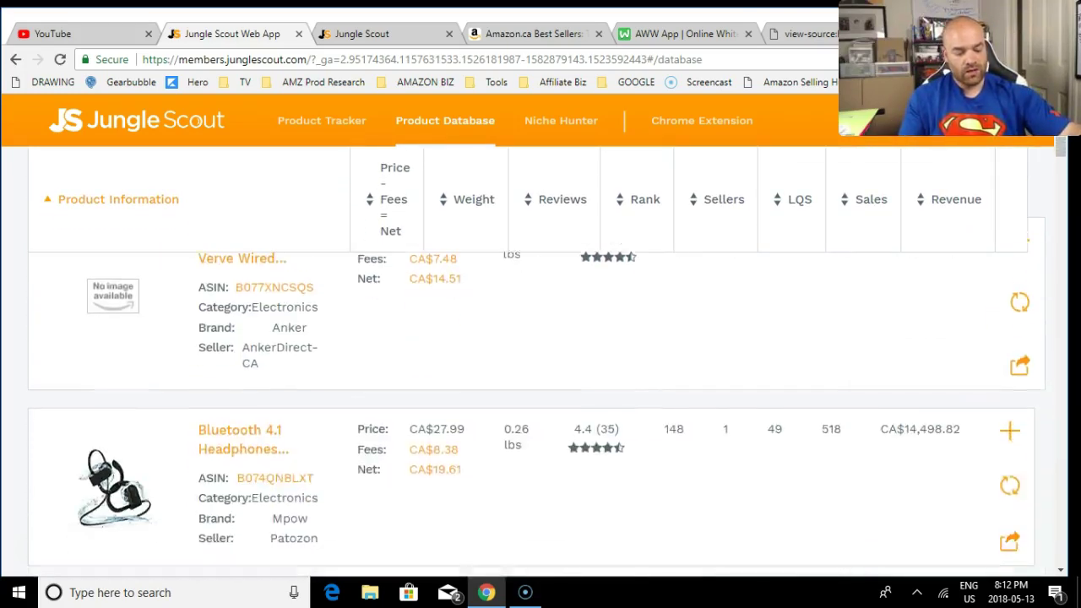
pyautogui.scroll(-5, 536, 380)
pyautogui.scroll(6, 535, 380)
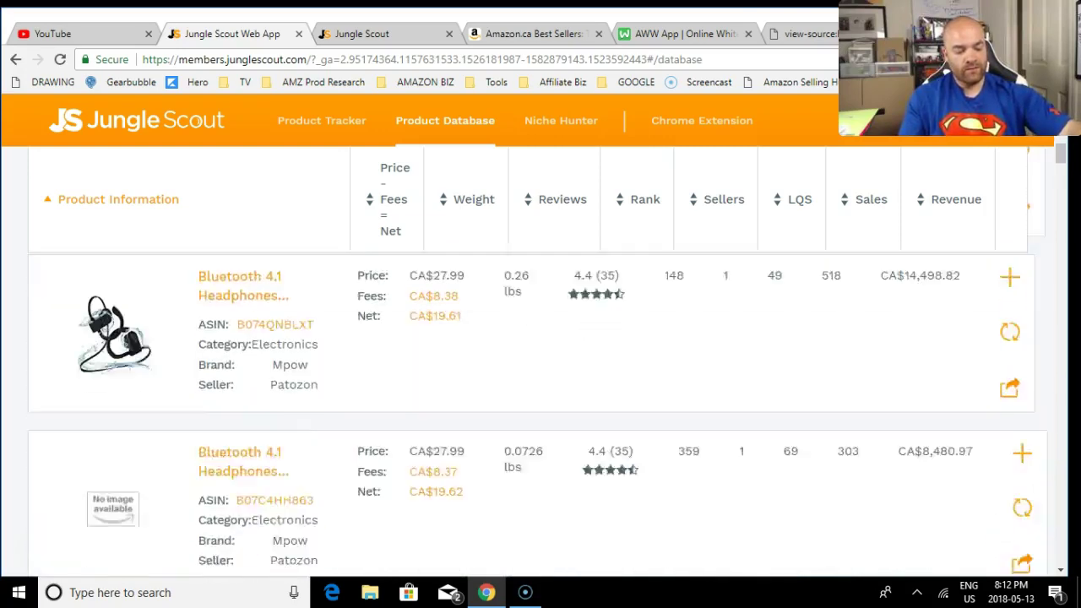
pyautogui.scroll(2, 977, 426)
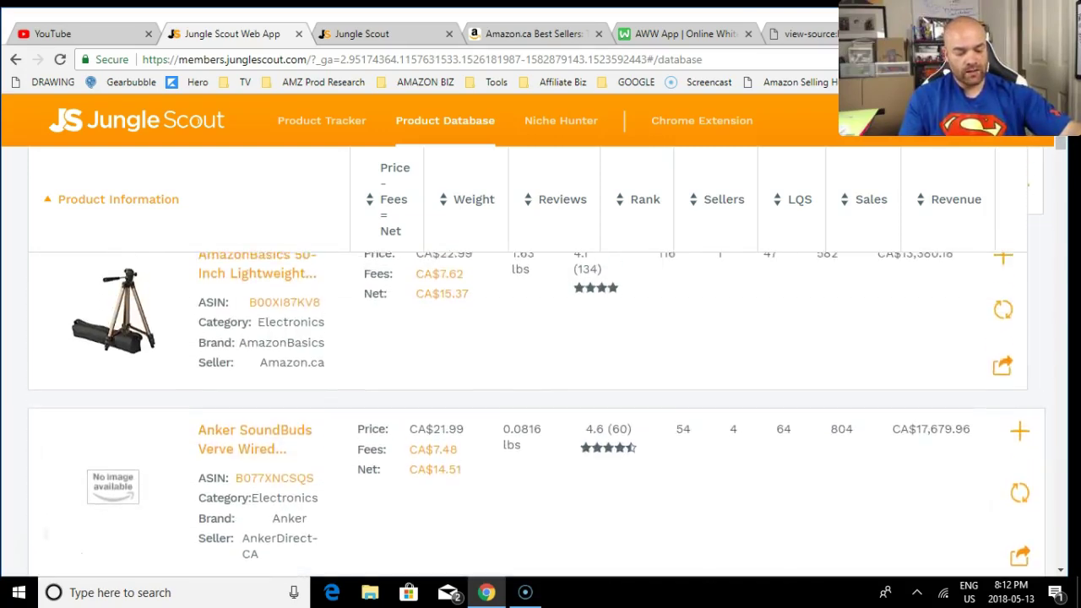
pyautogui.scroll(2, 977, 426)
pyautogui.scroll(2, 977, 427)
pyautogui.scroll(-5, 977, 427)
pyautogui.scroll(-3, 978, 427)
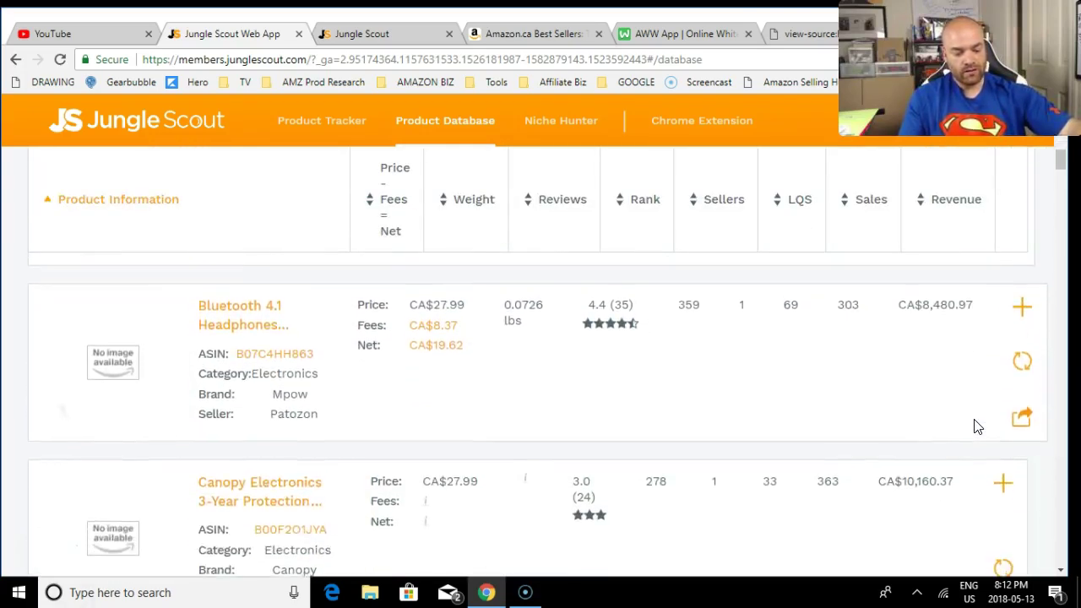
# - Review the following Electronics results, from the Canopy protection plans to the ONANDOFF volume-limiting headphones, for sellers, reviews and sales
pyautogui.scroll(-4, 977, 427)
pyautogui.scroll(1, 978, 426)
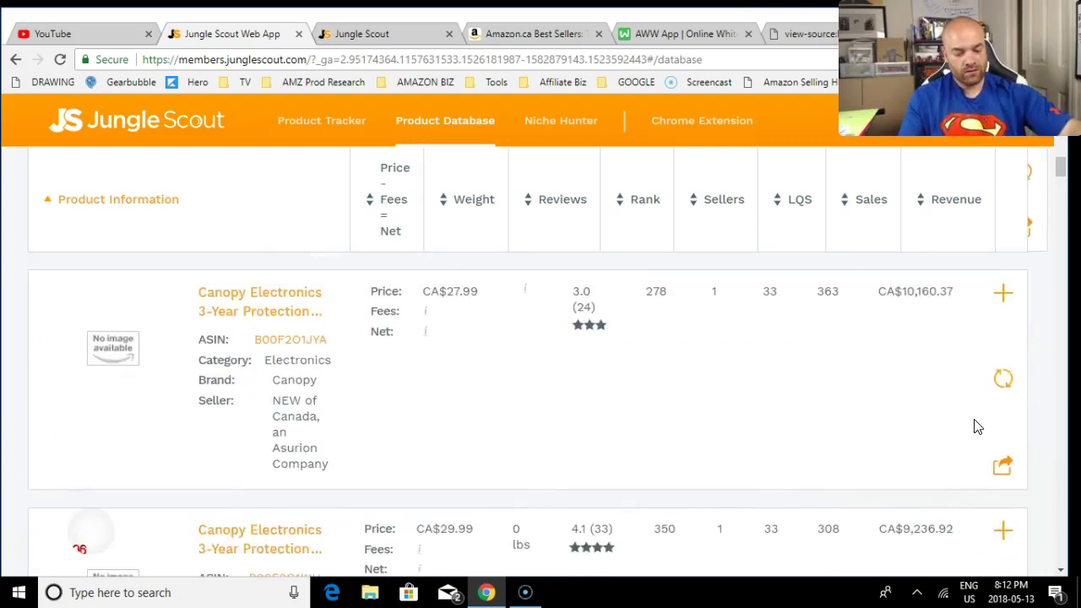
pyautogui.scroll(-1, 978, 426)
pyautogui.scroll(-7, 977, 426)
pyautogui.scroll(1, 977, 427)
pyautogui.scroll(-3, 977, 426)
pyautogui.scroll(-1, 978, 426)
pyautogui.scroll(1, 978, 426)
pyautogui.scroll(-2, 977, 427)
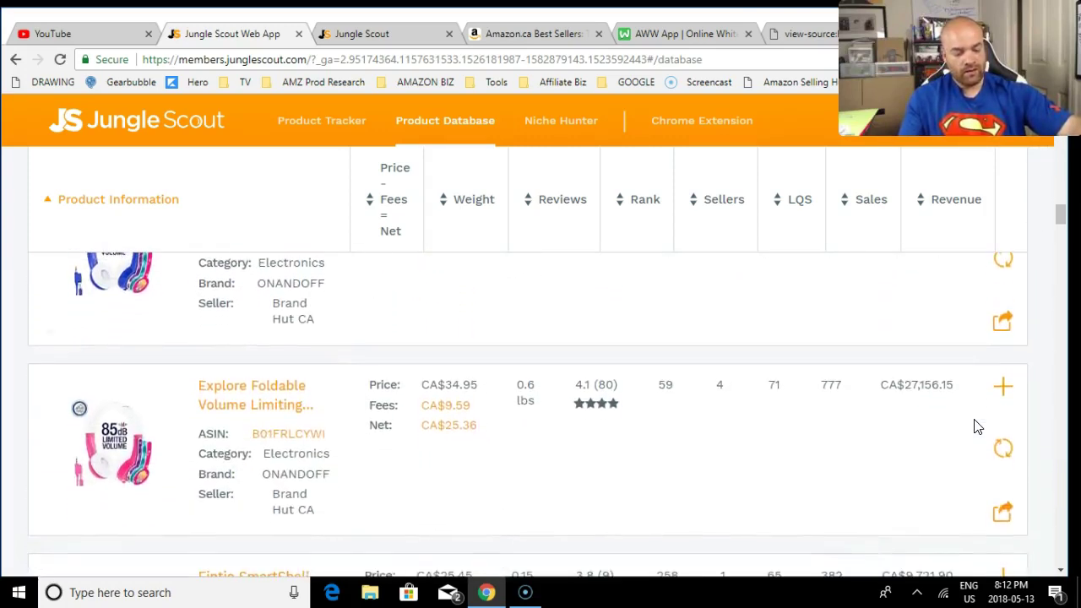
pyautogui.scroll(2, 977, 427)
pyautogui.scroll(-1, 977, 427)
# - Go through the run of Fintie SmartShell Kindle case listings in the Electronics results, checking their seller, reviews and sales
pyautogui.scroll(-4, 978, 426)
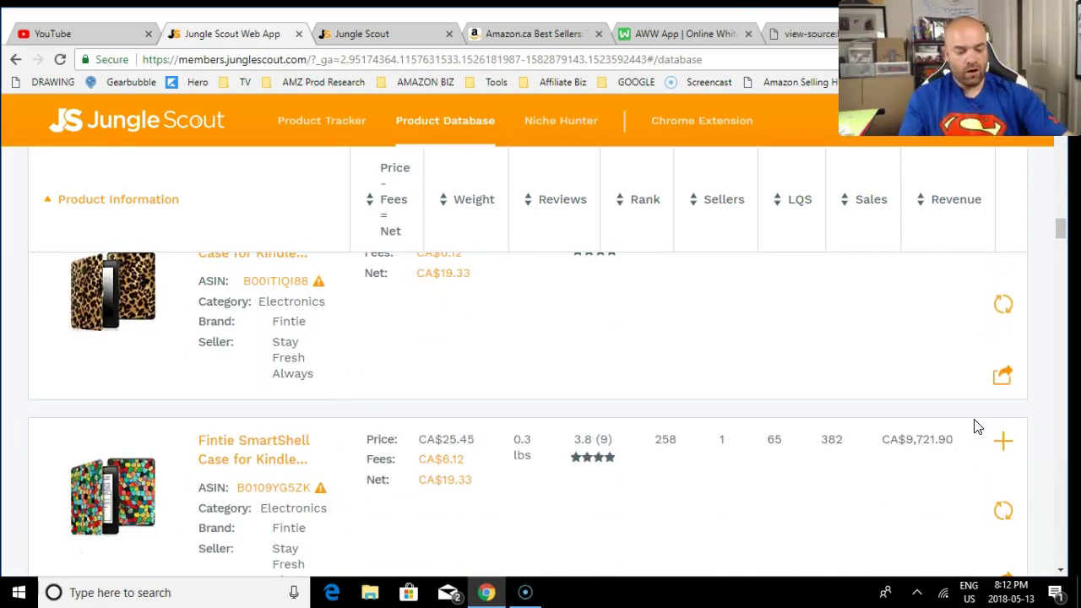
pyautogui.scroll(1, 978, 426)
pyautogui.scroll(-7, 977, 426)
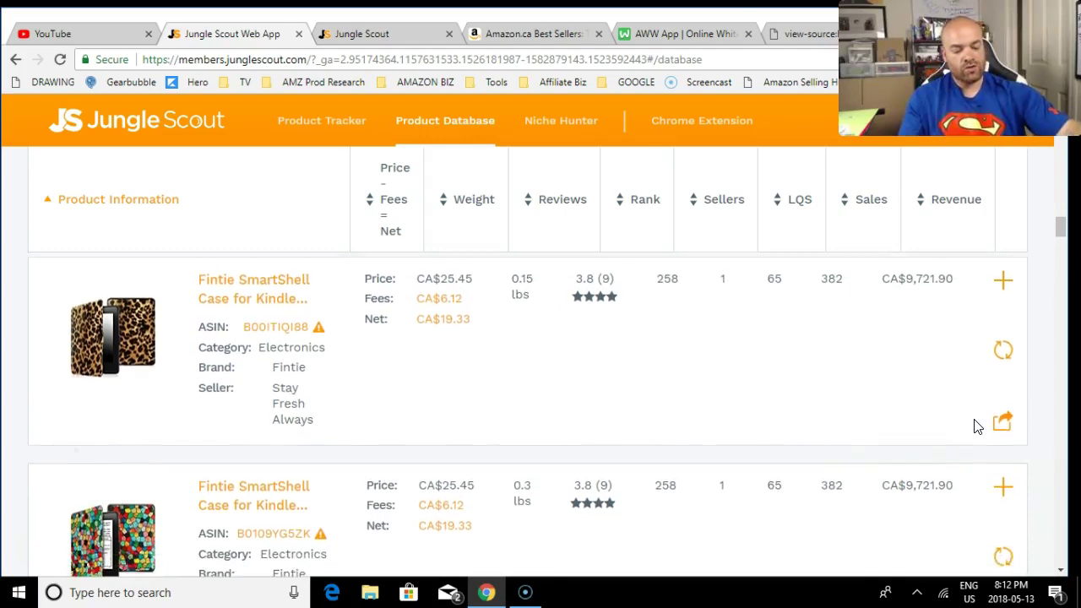
pyautogui.scroll(-10, 978, 426)
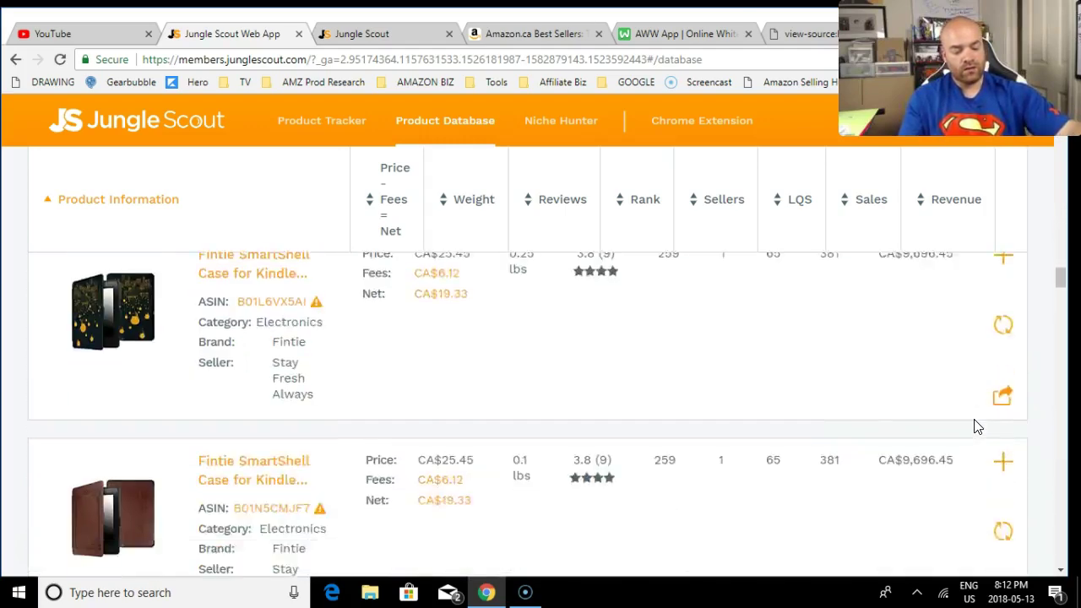
pyautogui.scroll(-10, 977, 426)
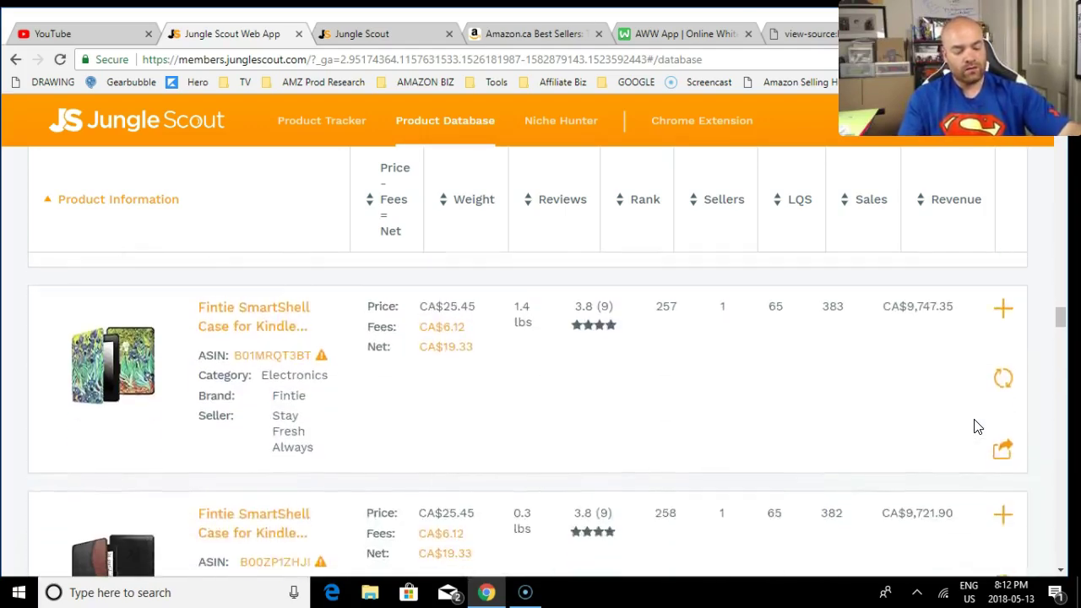
pyautogui.scroll(-10, 977, 427)
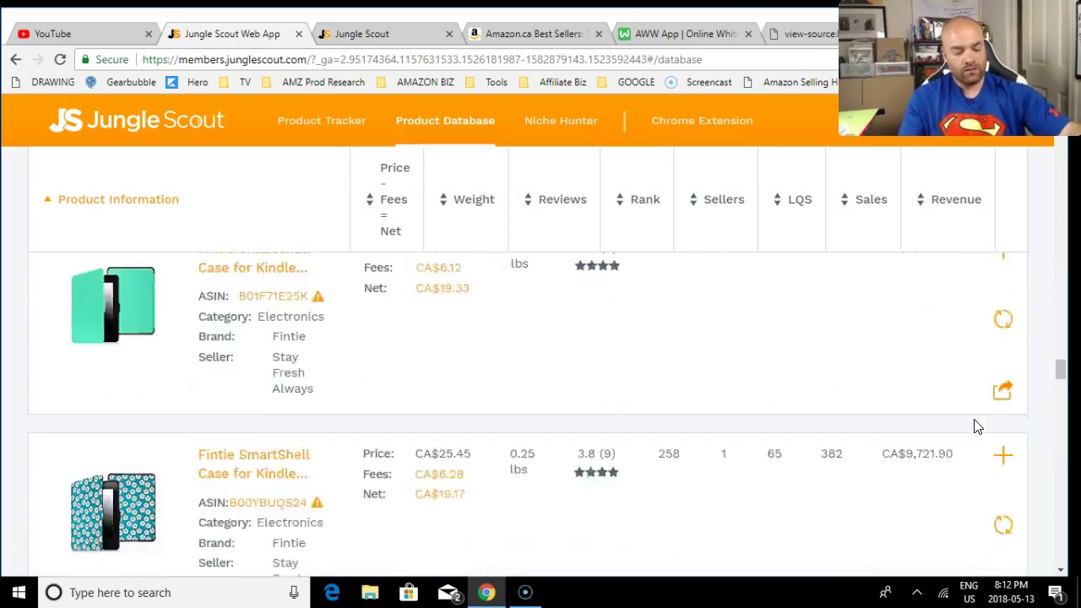
pyautogui.scroll(-5, 977, 426)
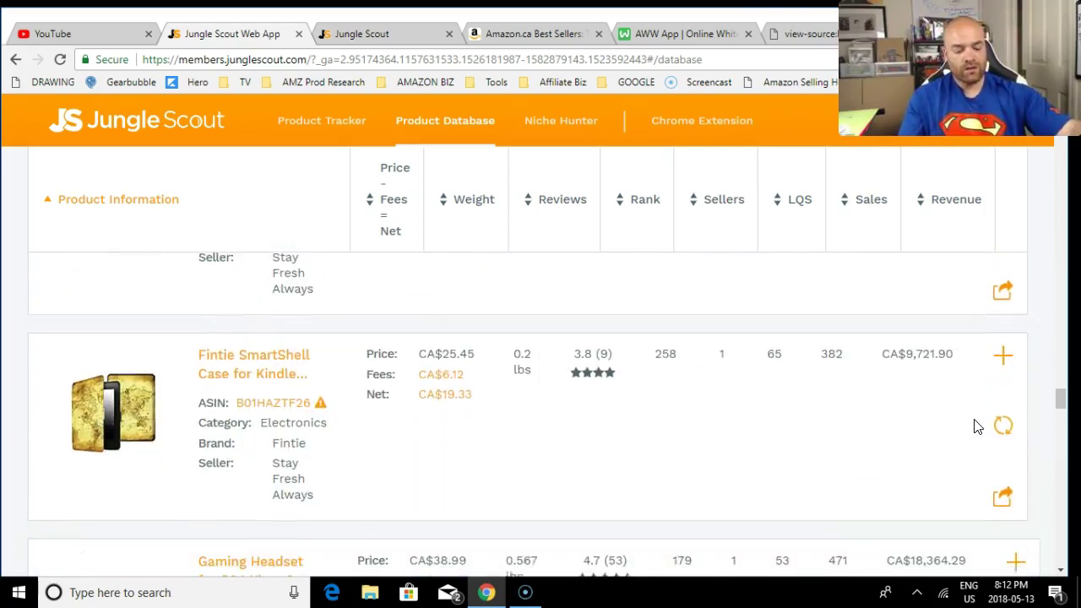
# - Examine the remaining Electronics results, including the gaming headsets, ACELITE HDTV antennas, charger and adapter, for brand, seller, reviews and sales
pyautogui.scroll(-5, 977, 427)
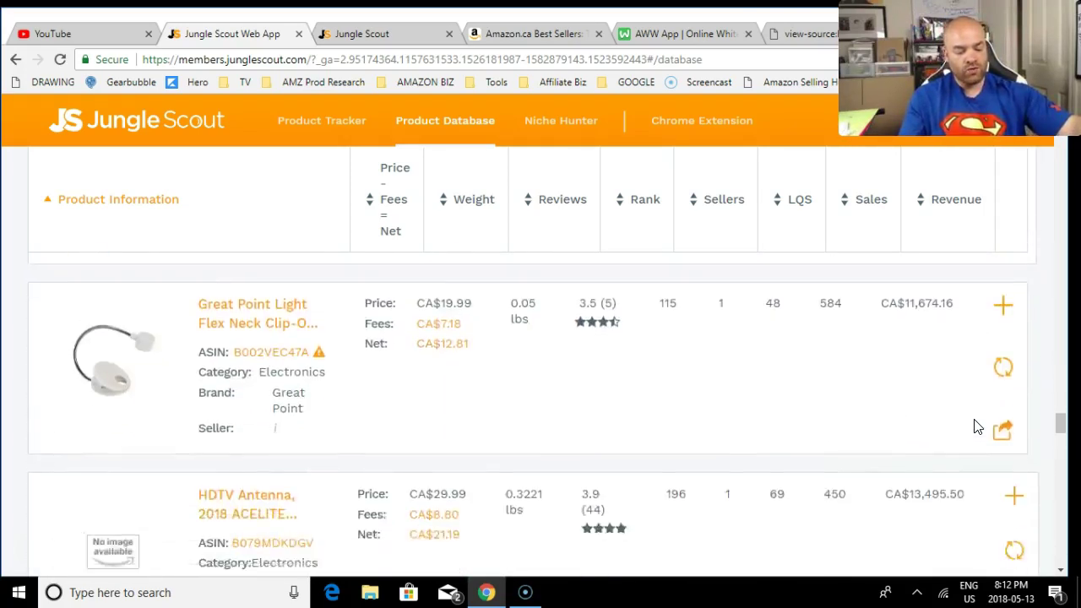
pyautogui.scroll(2, 977, 426)
pyautogui.scroll(1, 977, 426)
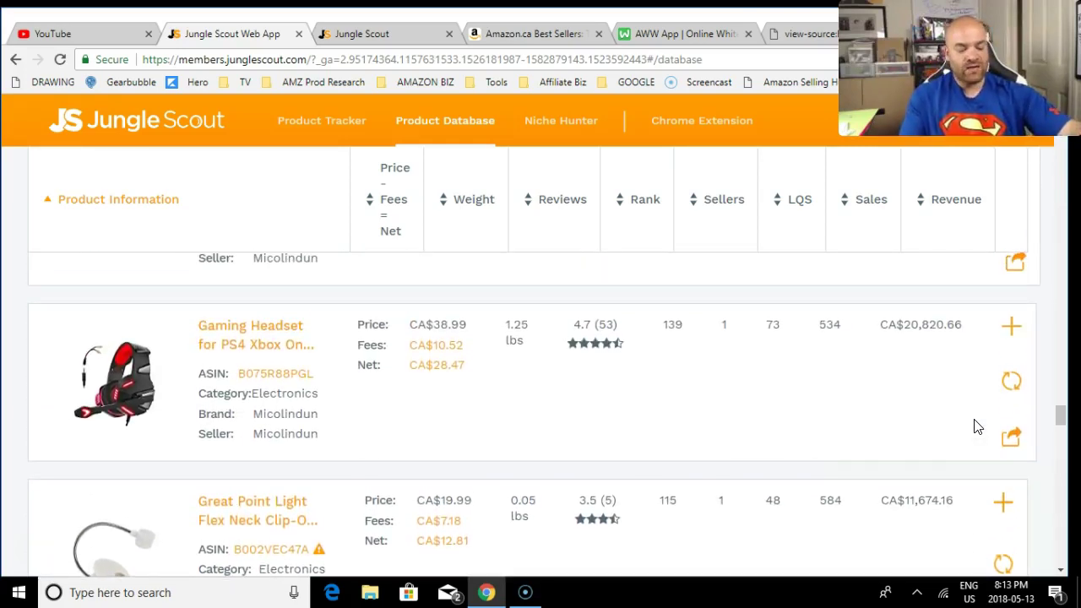
pyautogui.scroll(-4, 978, 426)
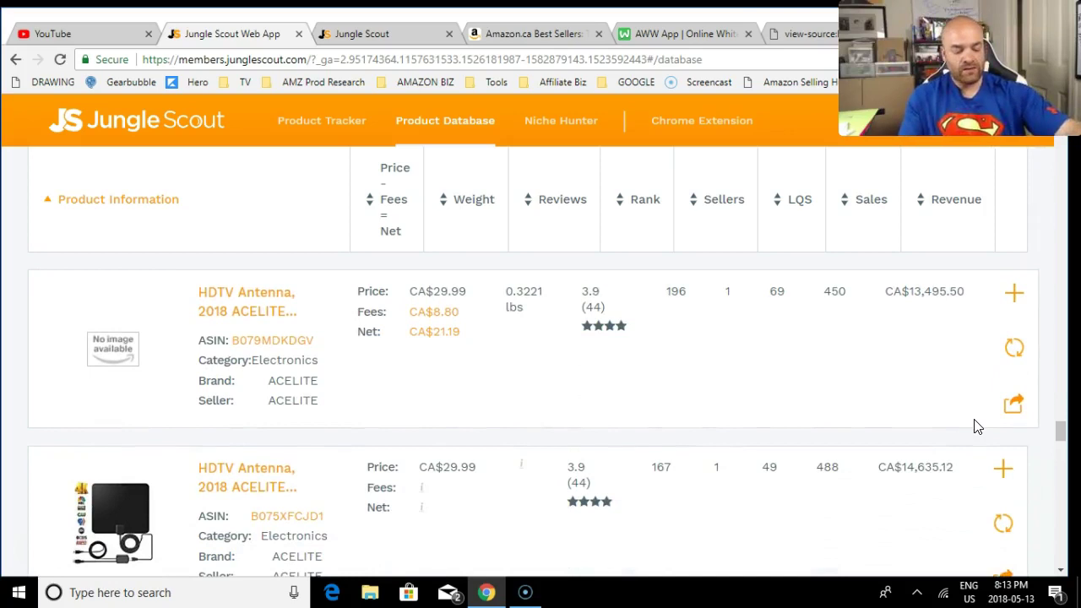
pyautogui.scroll(-1, 977, 426)
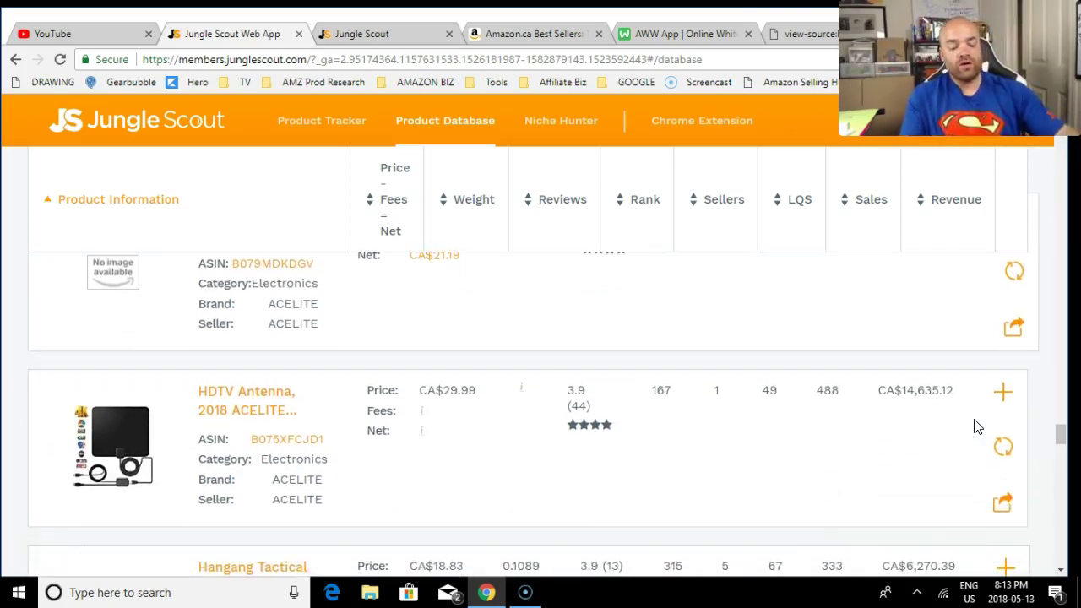
pyautogui.scroll(-6, 977, 427)
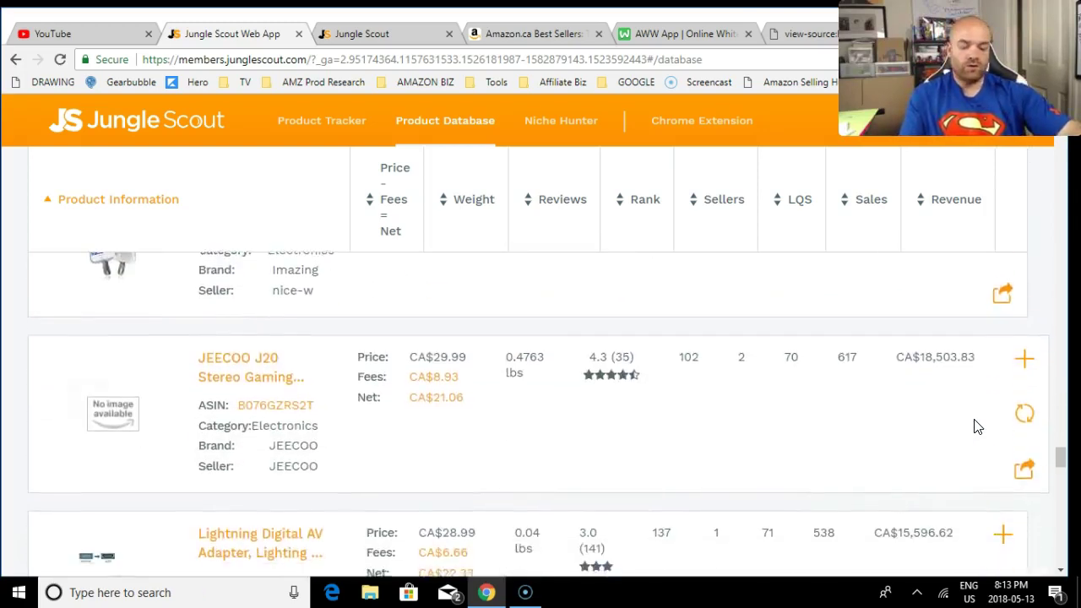
pyautogui.scroll(-8, 977, 426)
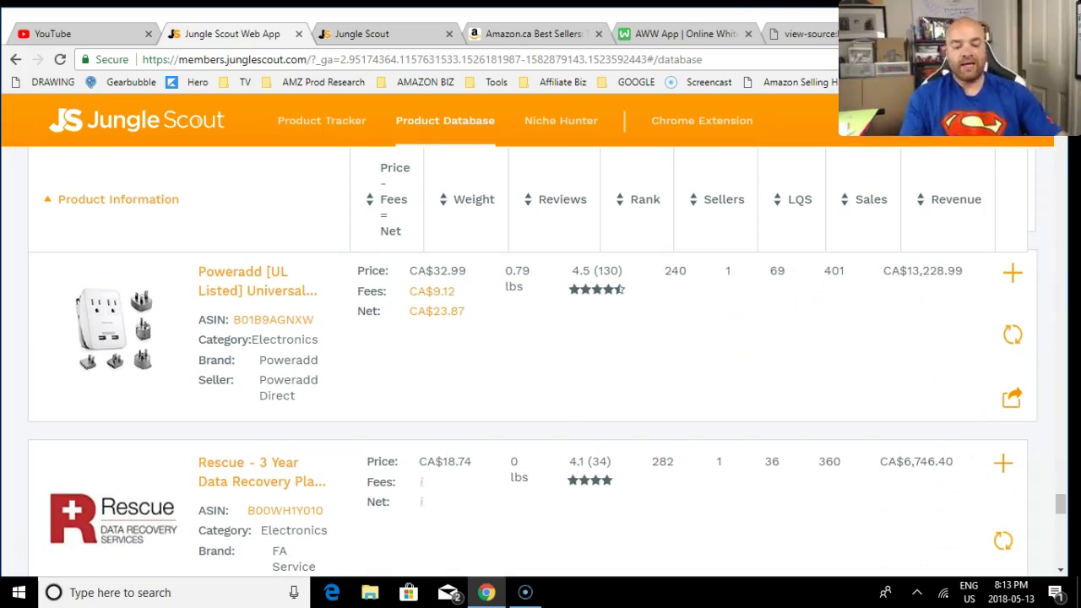
pyautogui.scroll(10, 541, 406)
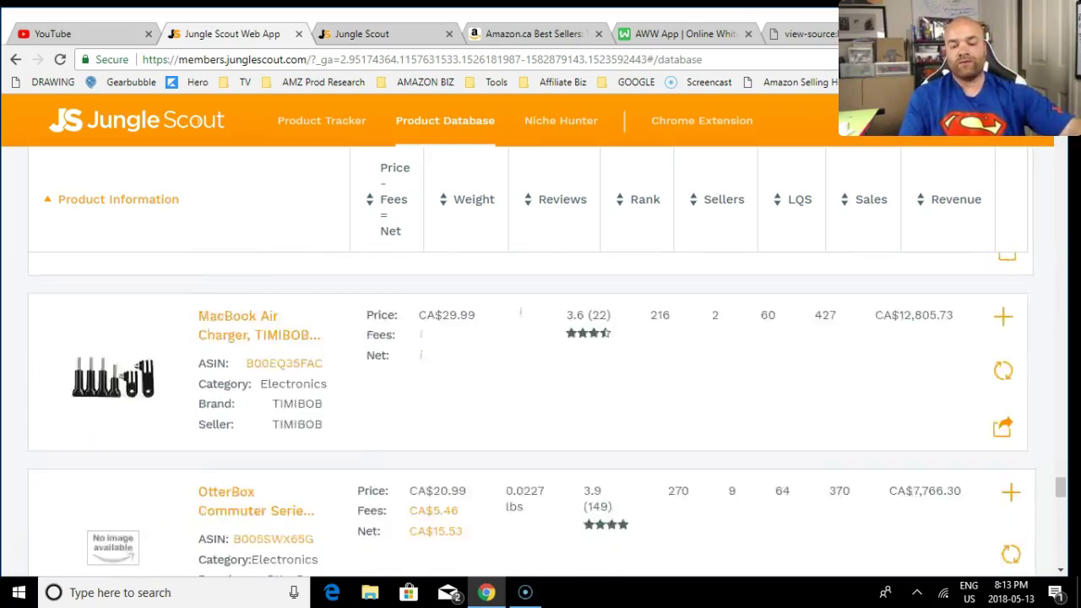
pyautogui.scroll(1, 541, 405)
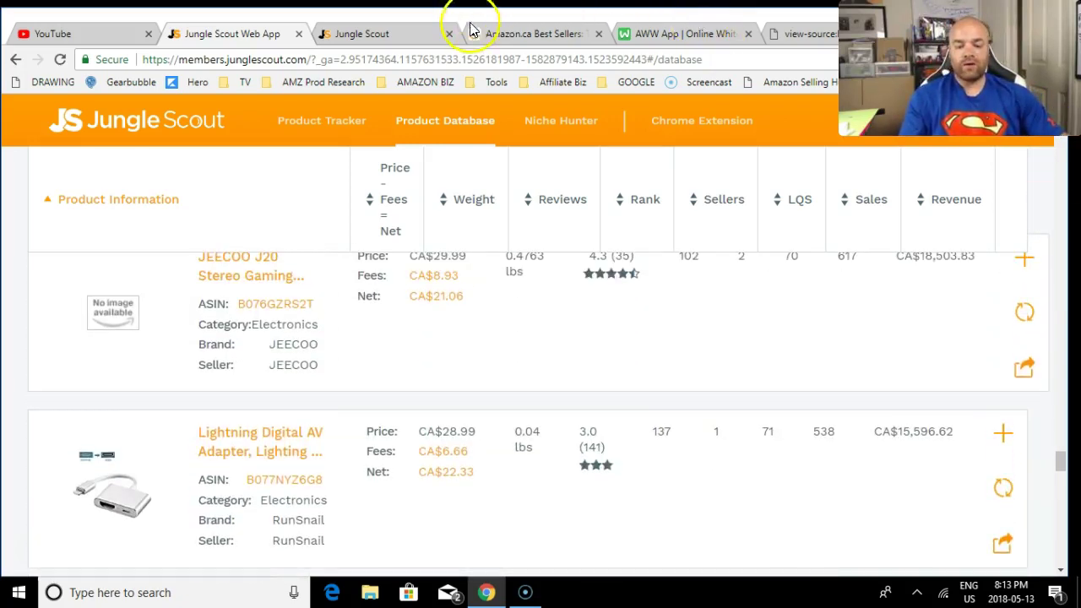
# - Switch to Amazon.ca, choose All Home from the full department directory, and view that department's best sellers
pyautogui.click(498, 36)
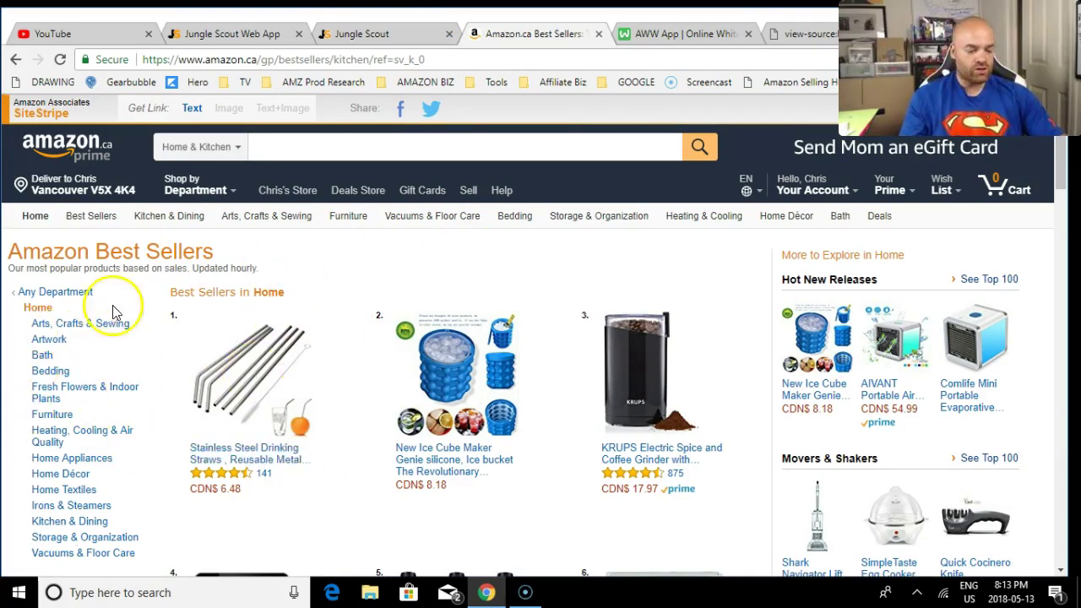
pyautogui.click(172, 195)
pyautogui.scroll(-3, 488, 374)
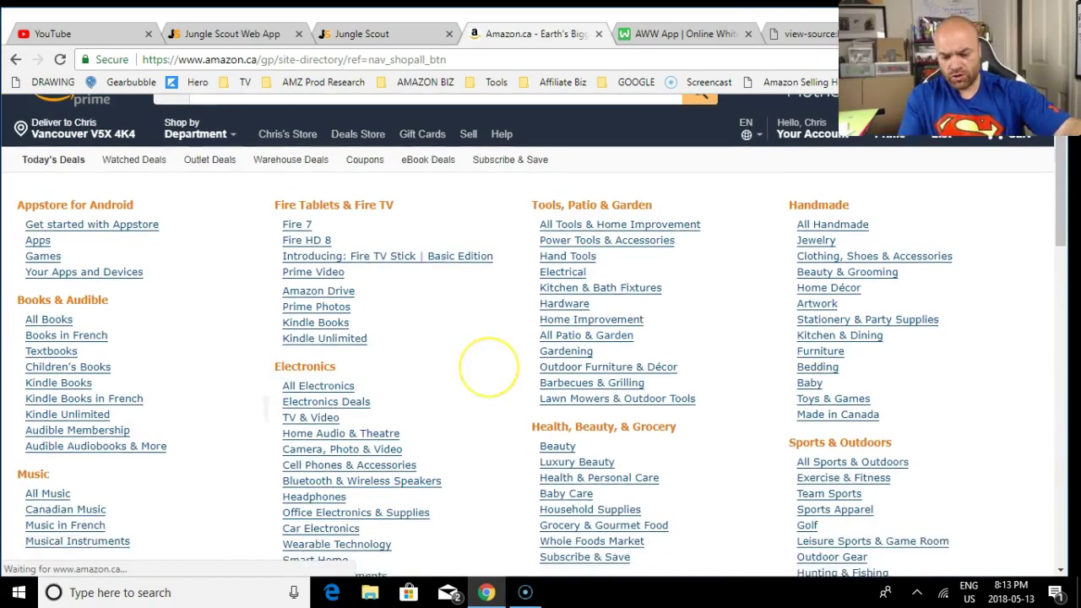
pyautogui.scroll(-4, 533, 335)
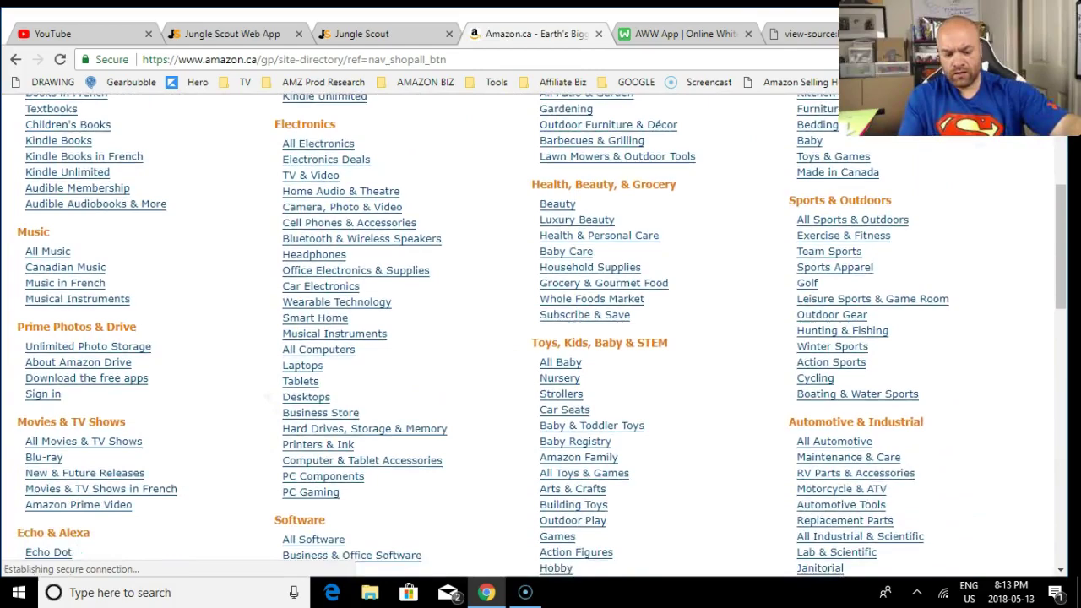
pyautogui.scroll(-2, 388, 410)
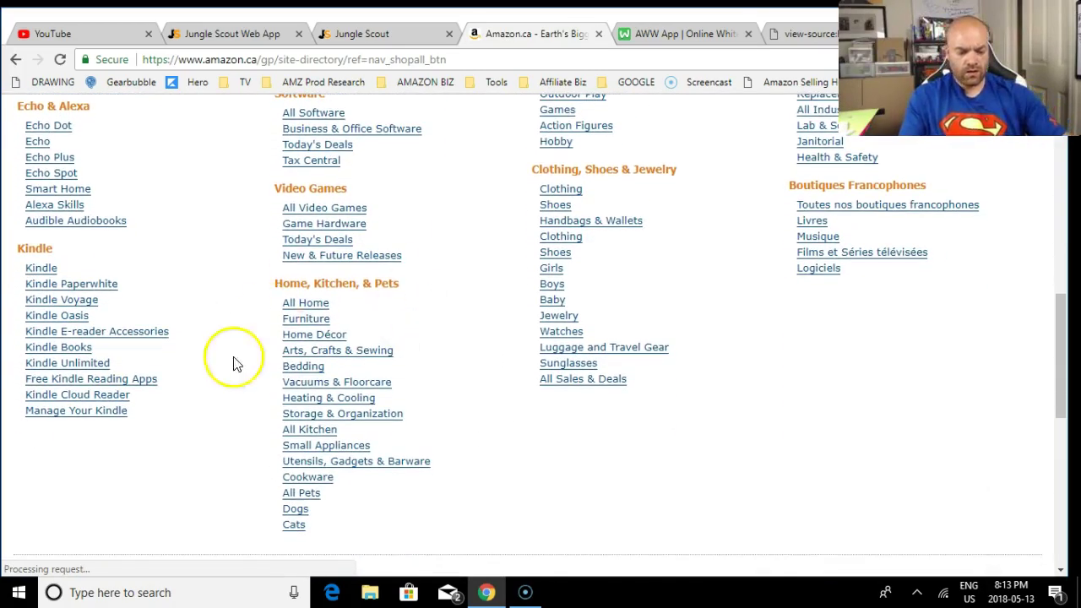
pyautogui.click(309, 304)
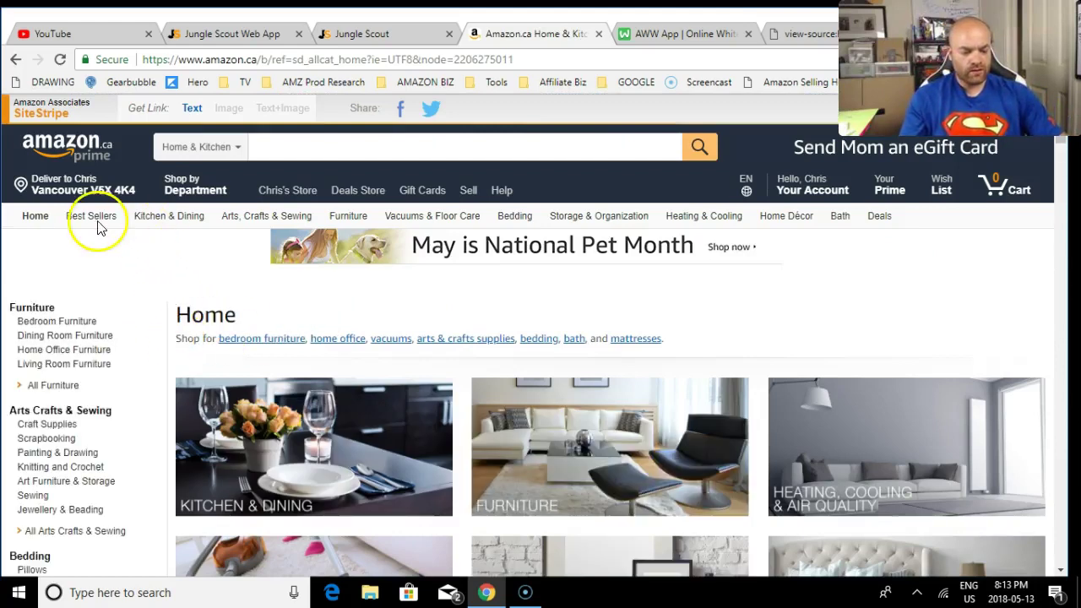
pyautogui.click(91, 217)
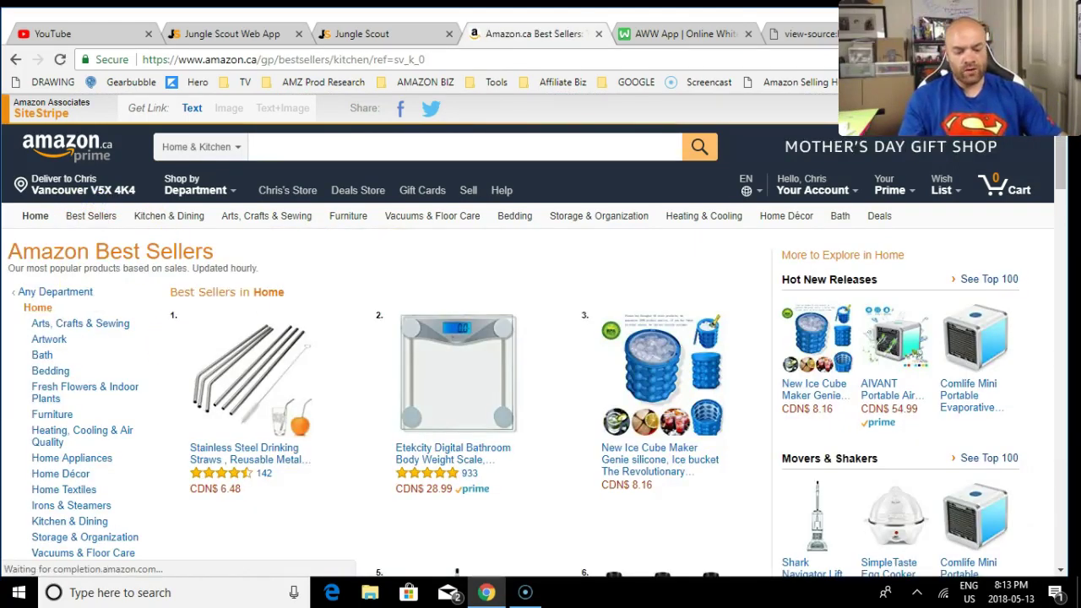
pyautogui.scroll(-2, 532, 338)
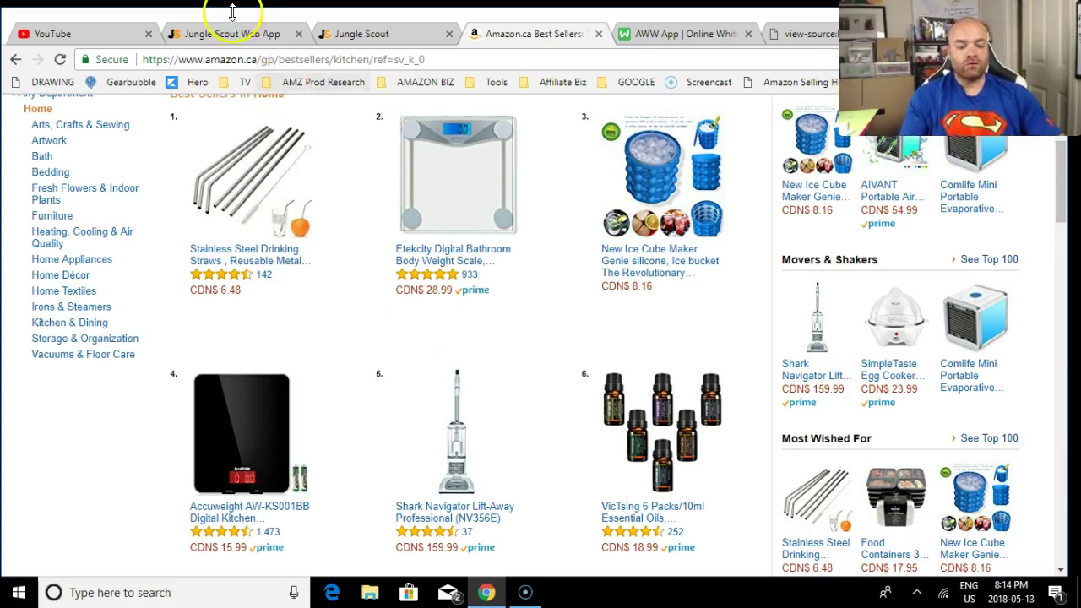
# - Return to the Jungle Scout Electronics results and look again at the JEECOO gaming headset and Lightning Digital AV Adapter entries
pyautogui.click(217, 34)
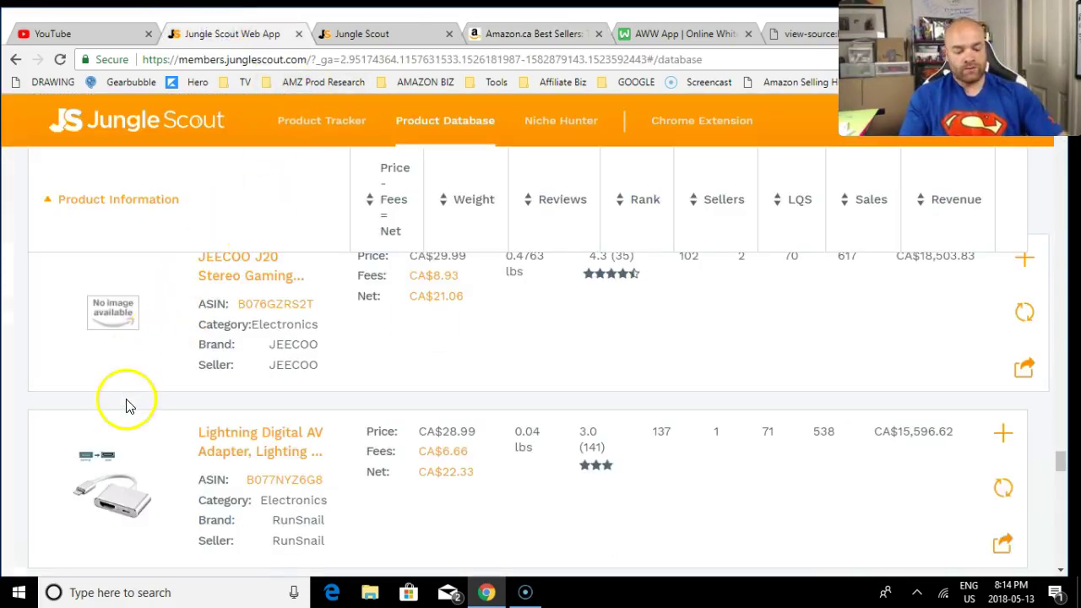
pyautogui.scroll(2, 126, 398)
pyautogui.scroll(-2, 122, 397)
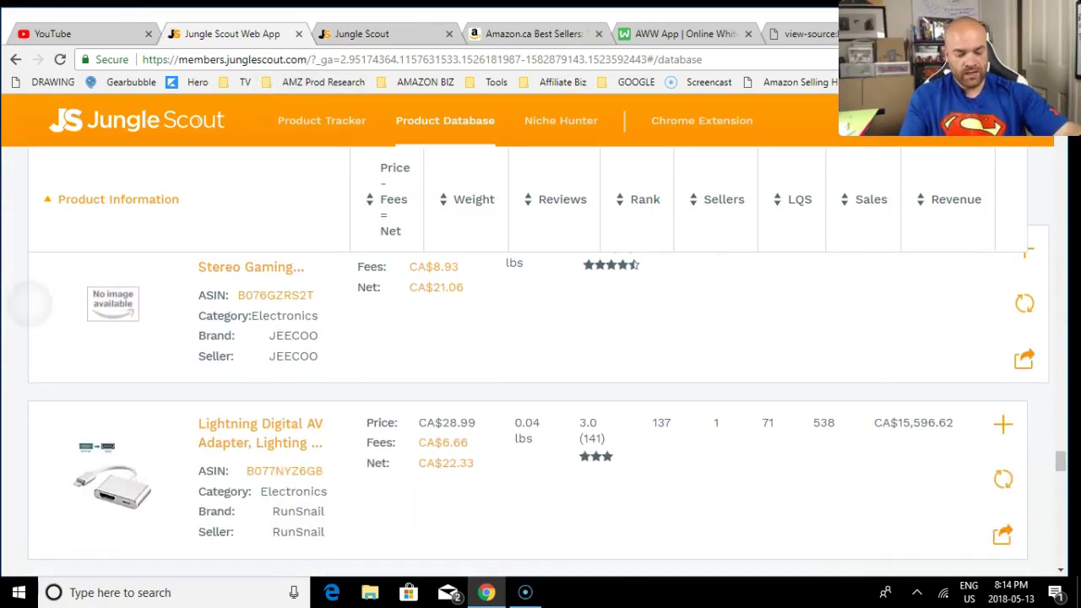
# - Add the RunSnail Lightning Digital AV Adapter to the product tracker and open the Product Tracker
pyautogui.scroll(-2, 32, 304)
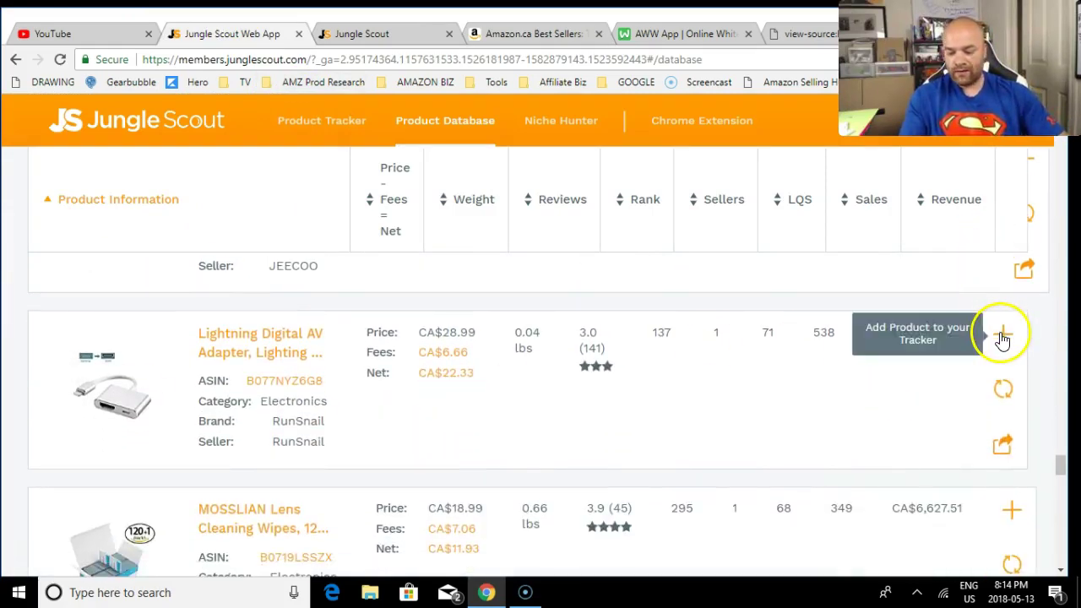
pyautogui.click(1001, 336)
pyautogui.click(324, 123)
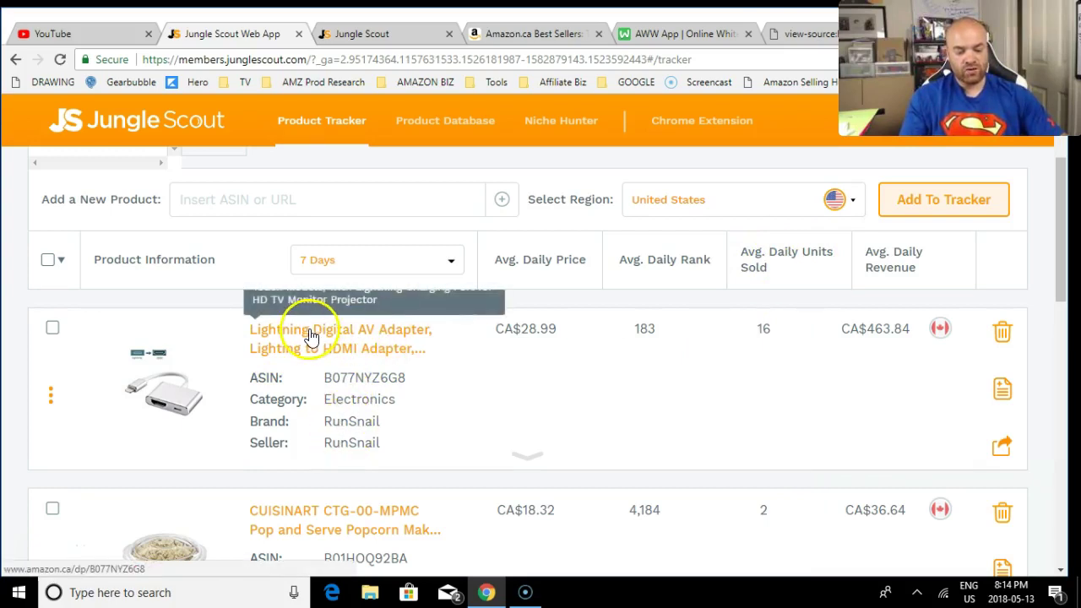
# - Search Amazon.ca for "lightning digital" and run the Jungle Scout extension on the results
pyautogui.click(529, 36)
pyautogui.scroll(3, 580, 248)
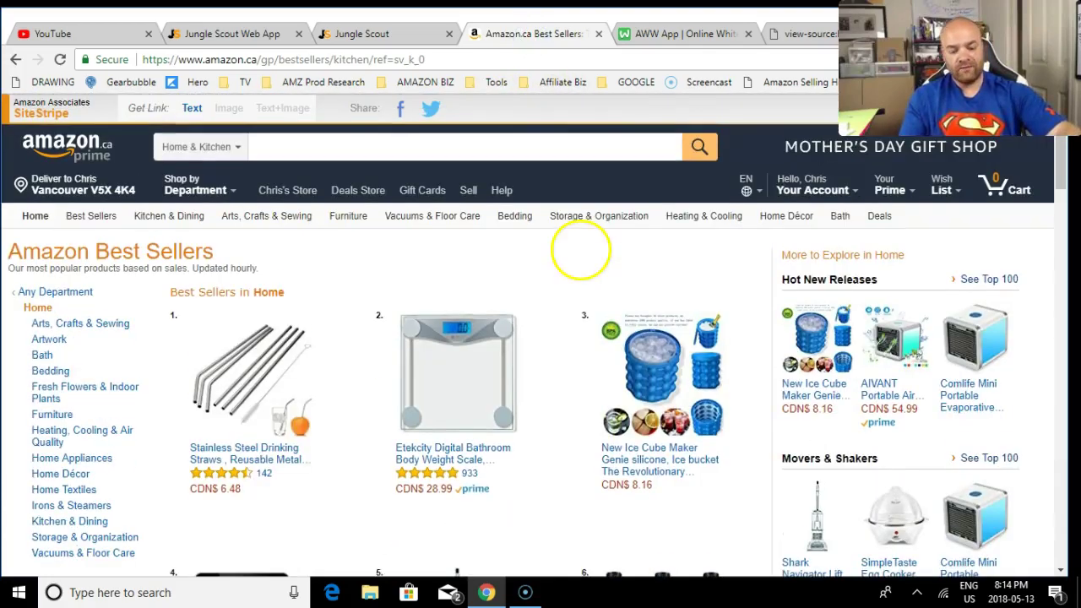
pyautogui.click(431, 144)
pyautogui.write('light')
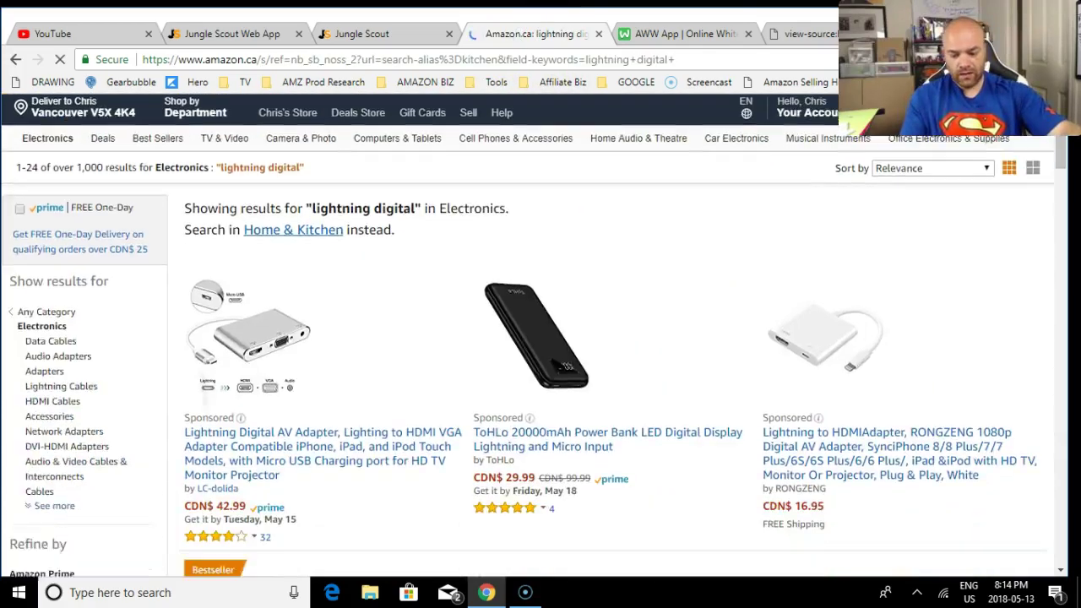
pyautogui.scroll(-3, 541, 337)
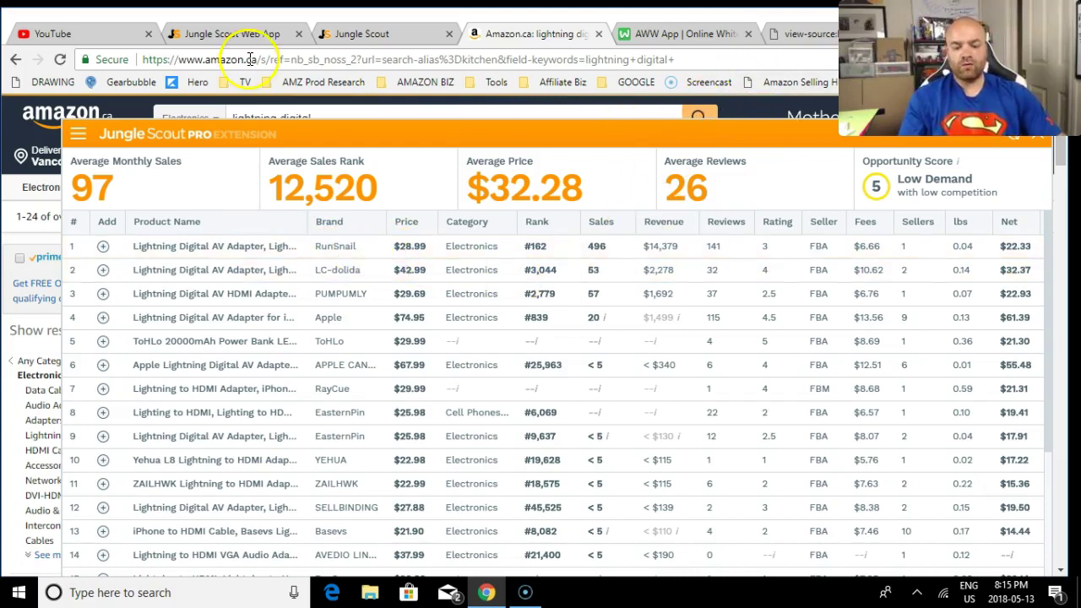
# - Check the Lightning Digital AV Adapter's entry in the Product Tracker and return to the extension results on Amazon.ca
pyautogui.click(359, 36)
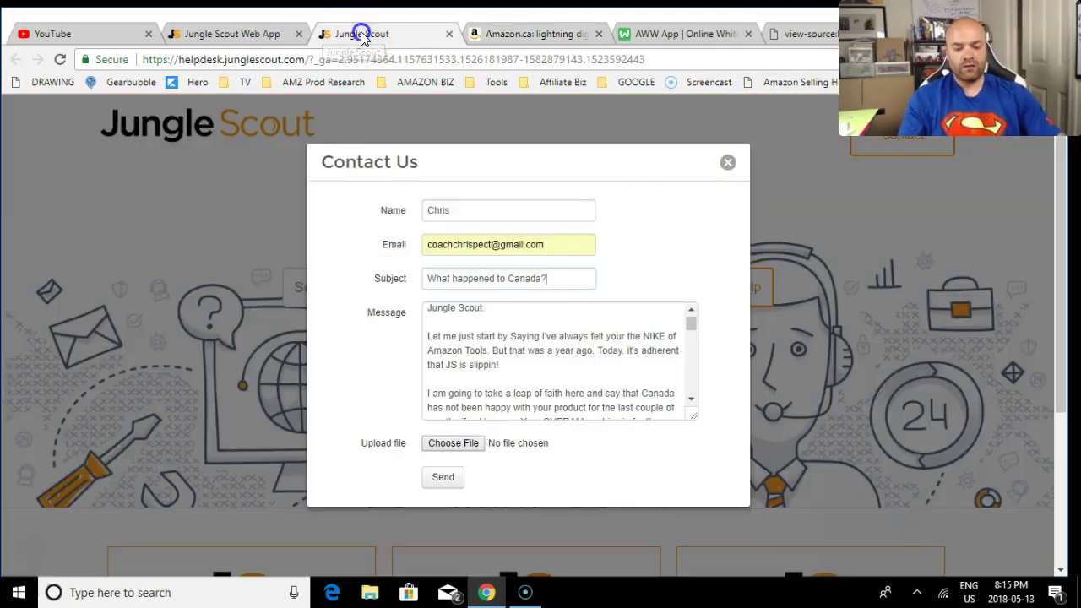
pyautogui.click(248, 34)
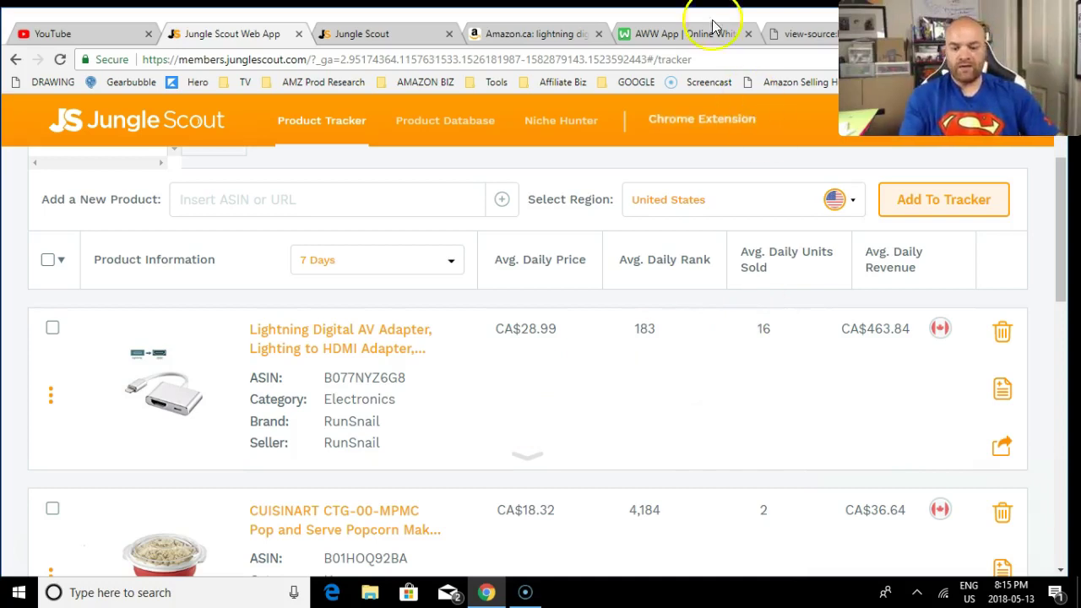
pyautogui.click(503, 34)
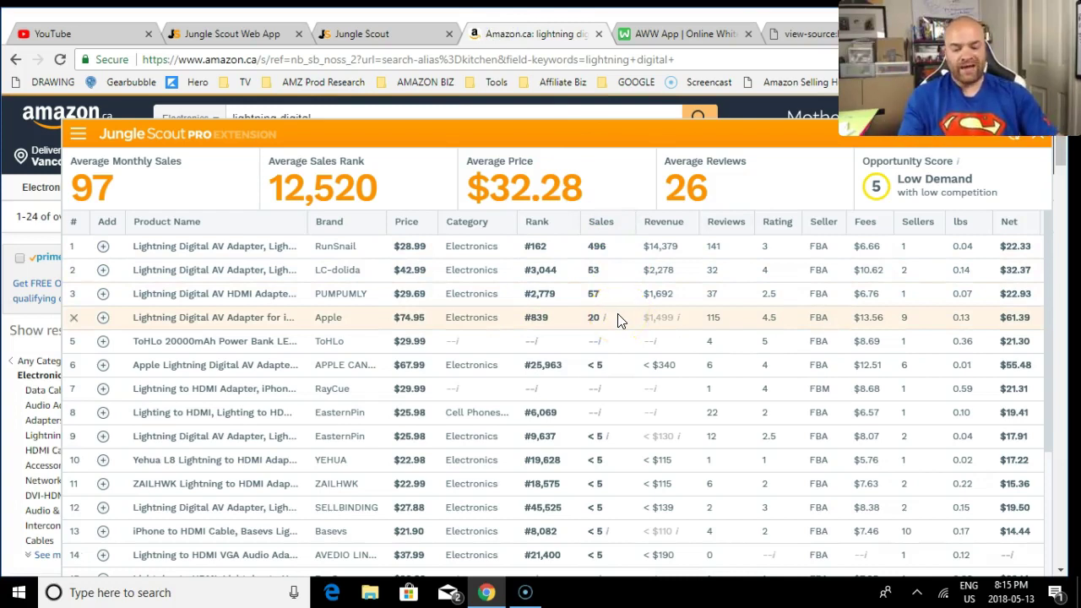
# - Examine the rank, sales, revenue and reviews of the Lightning adapter products in the extension results, and close the extension
pyautogui.click(609, 262)
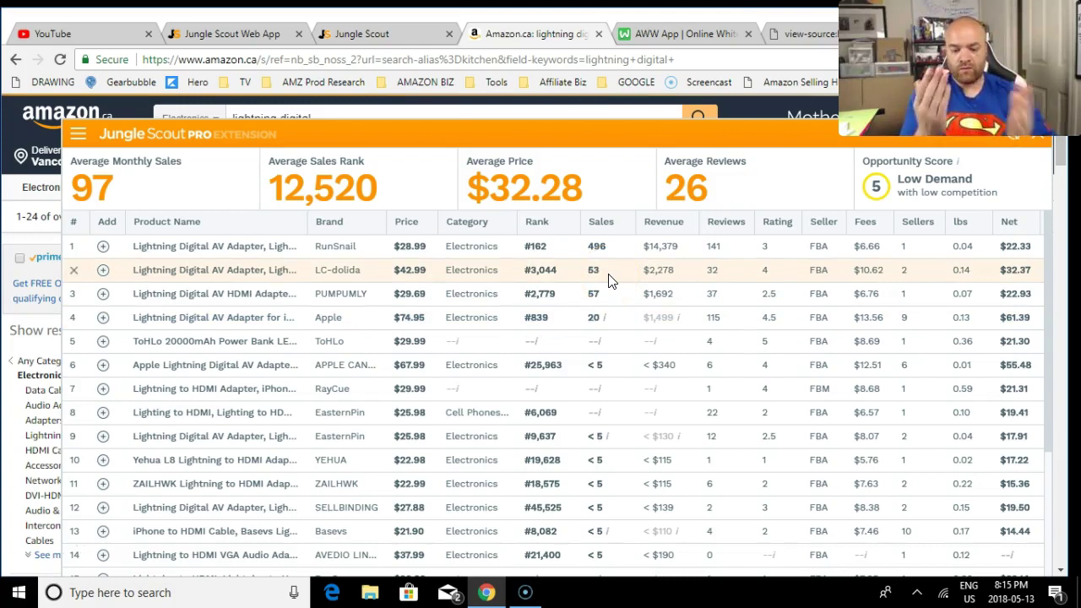
pyautogui.click(328, 386)
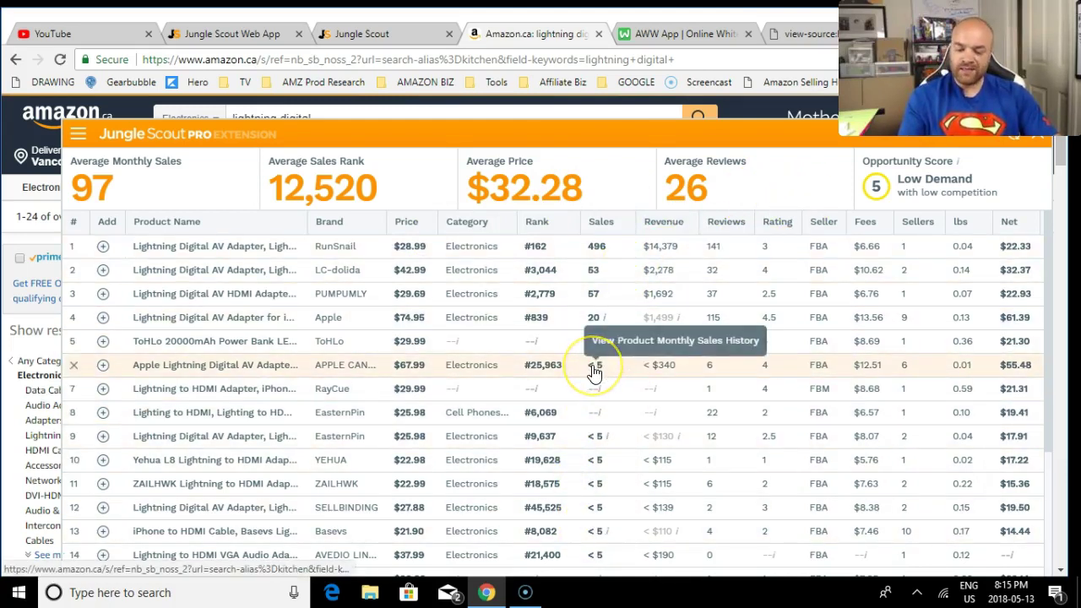
pyautogui.click(600, 450)
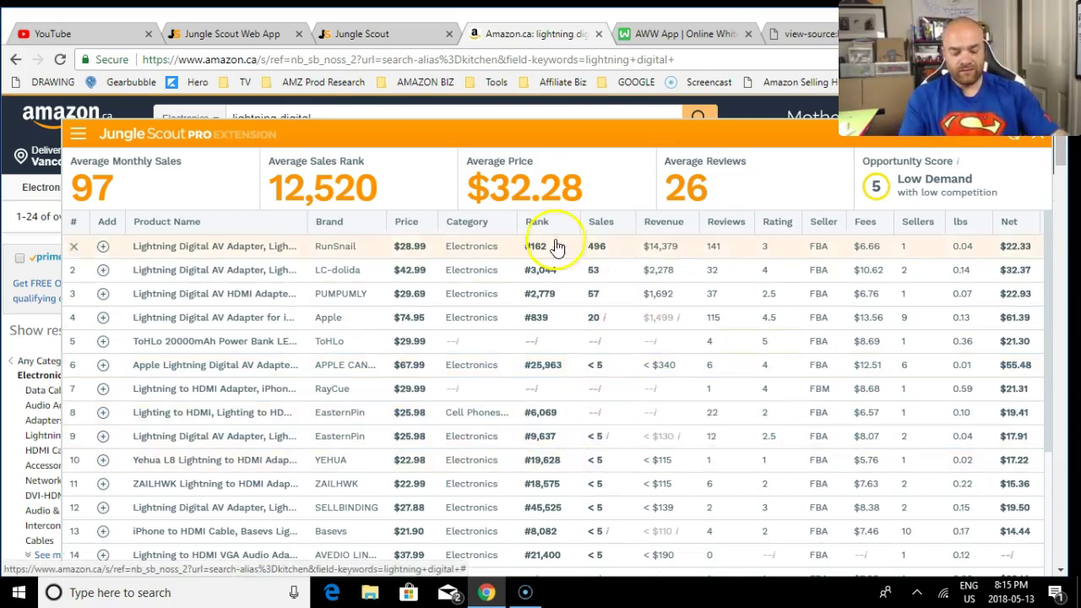
pyautogui.scroll(-3, 374, 236)
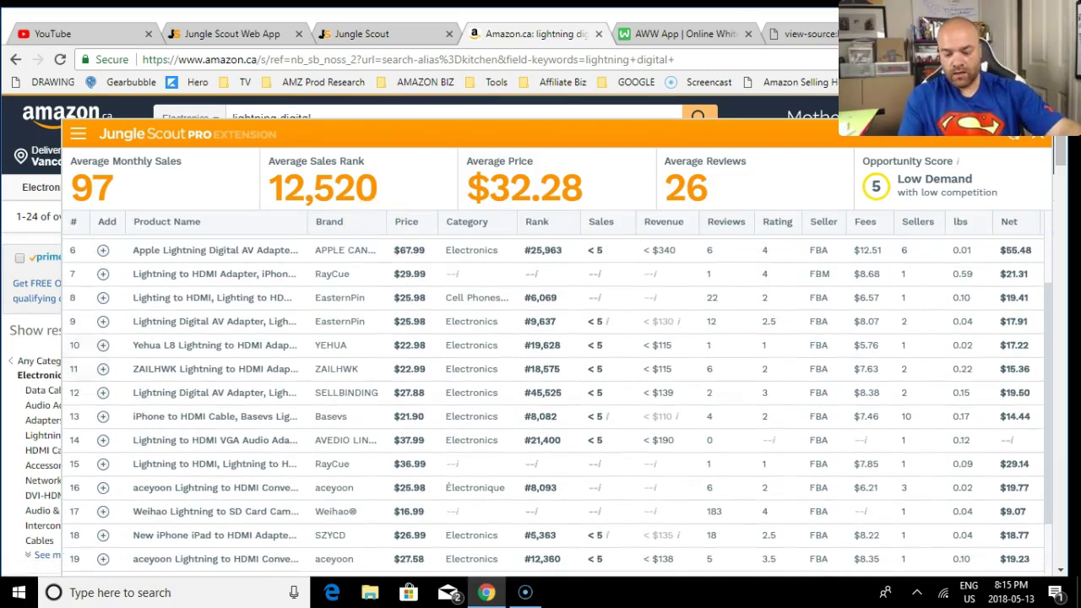
pyautogui.scroll(-1, 760, 414)
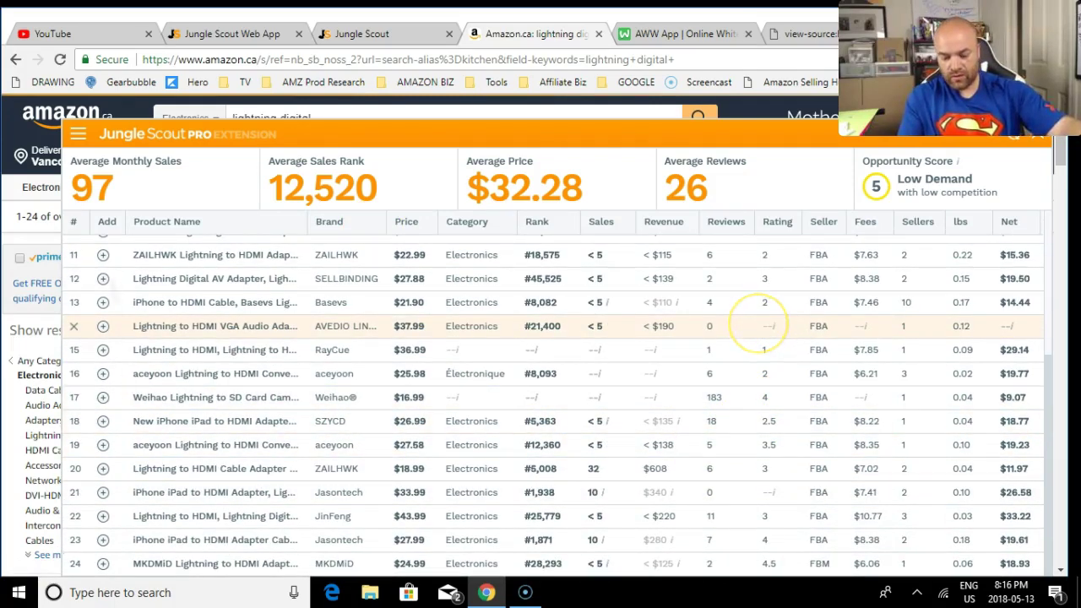
pyautogui.scroll(5, 759, 327)
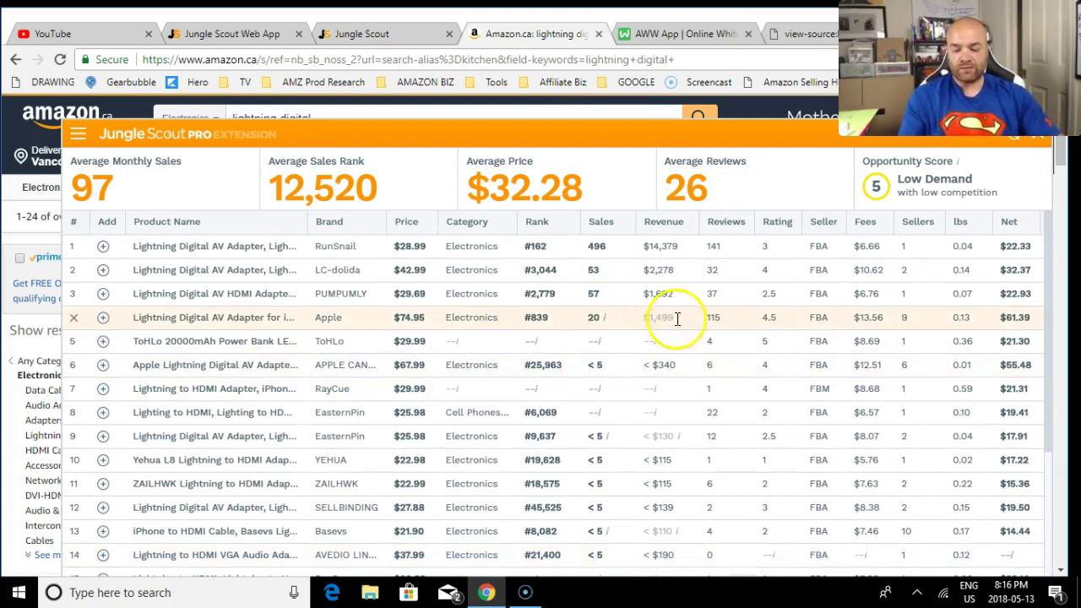
pyautogui.moveTo(593, 325)
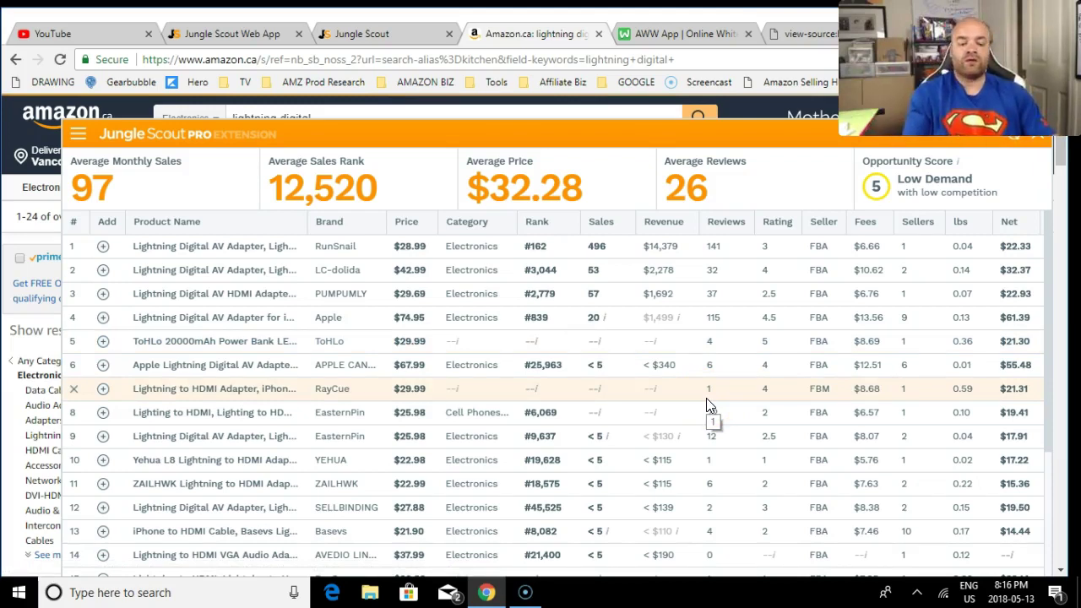
pyautogui.click(993, 138)
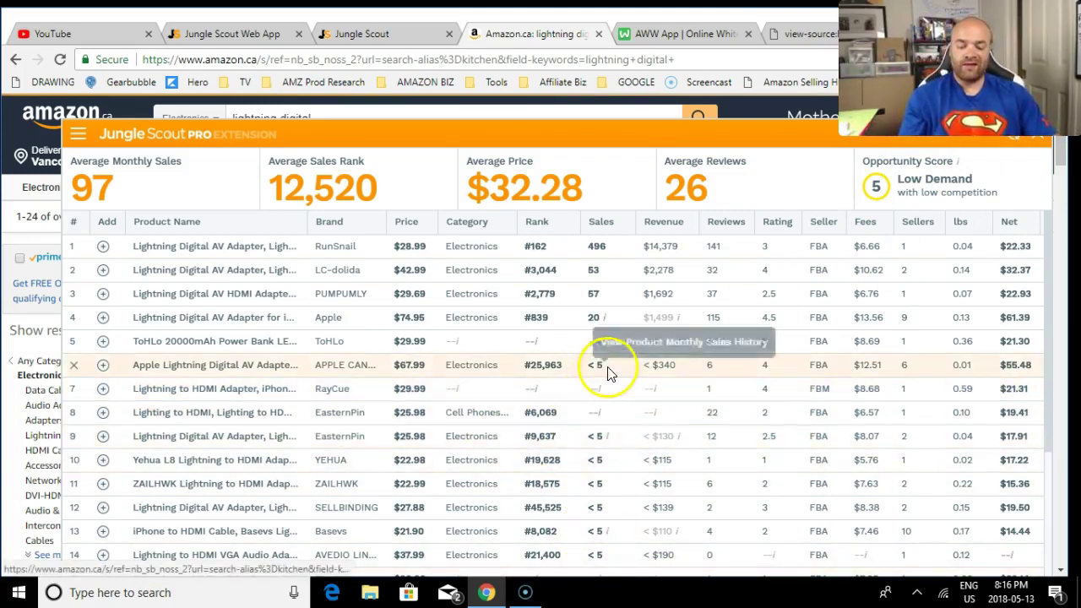
pyautogui.click(1039, 141)
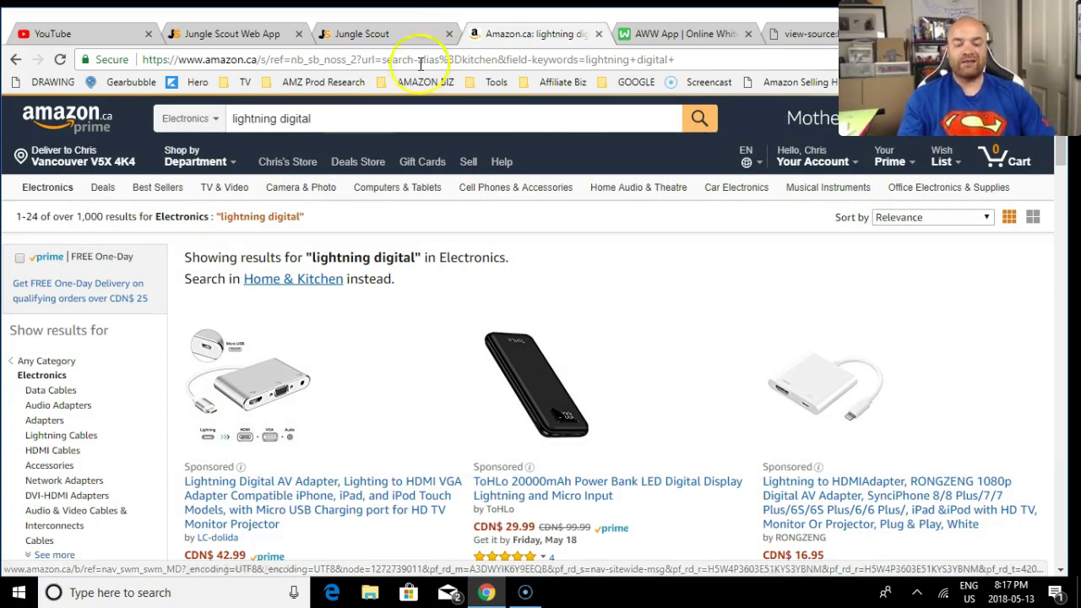
# - Browse the Amazon.ca listings for "lightning digital", comparing the adapters' prices, brands and reviews
pyautogui.click(313, 117)
pyautogui.doubleClick(315, 117)
pyautogui.tripleClick(315, 115)
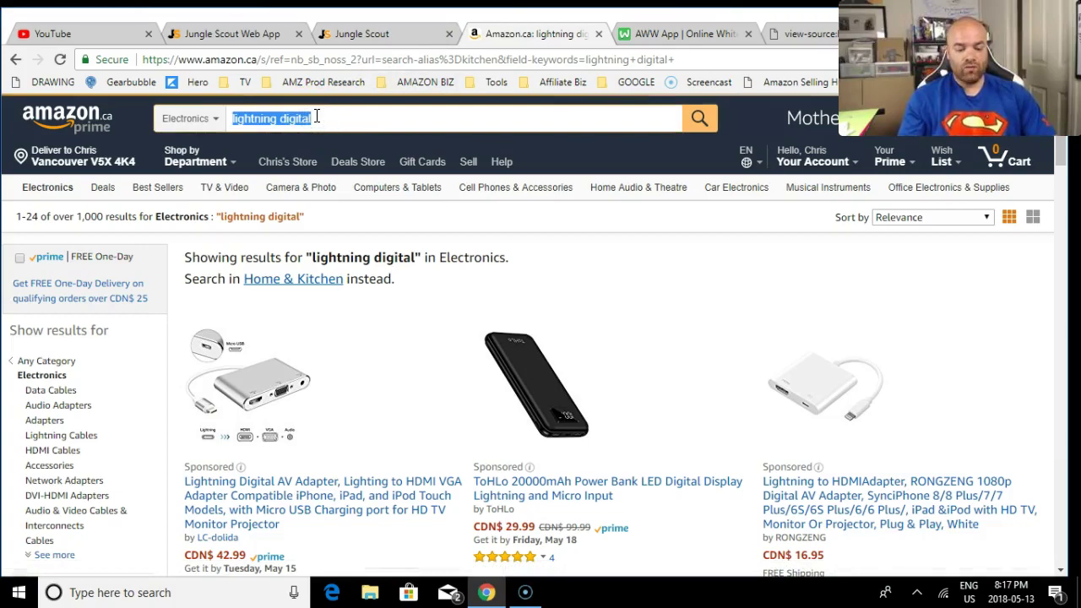
pyautogui.scroll(-10, 540, 338)
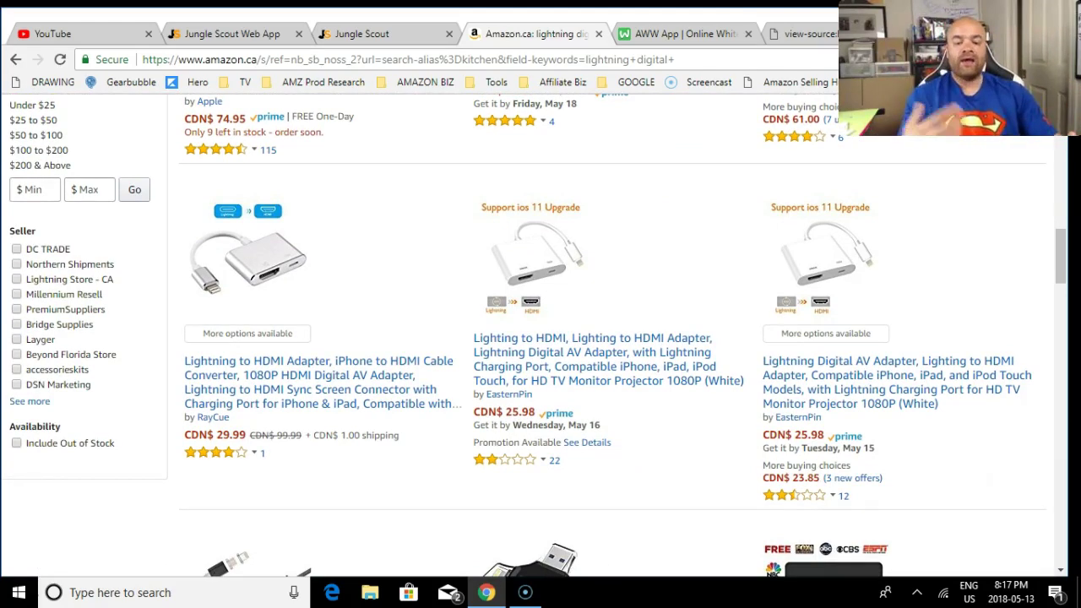
pyautogui.scroll(-2, 540, 338)
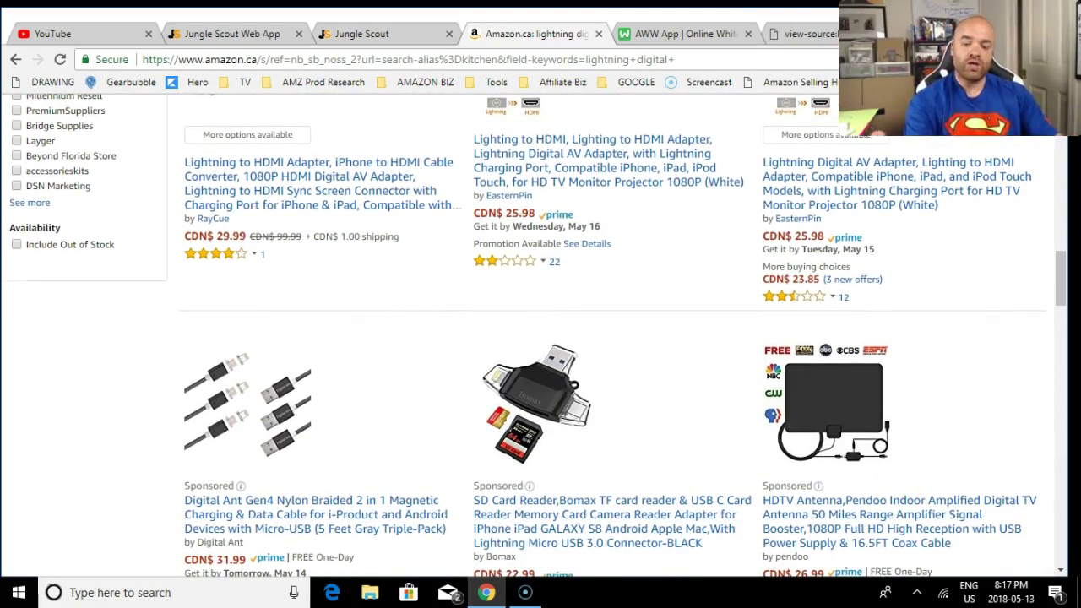
pyautogui.scroll(-1, 540, 338)
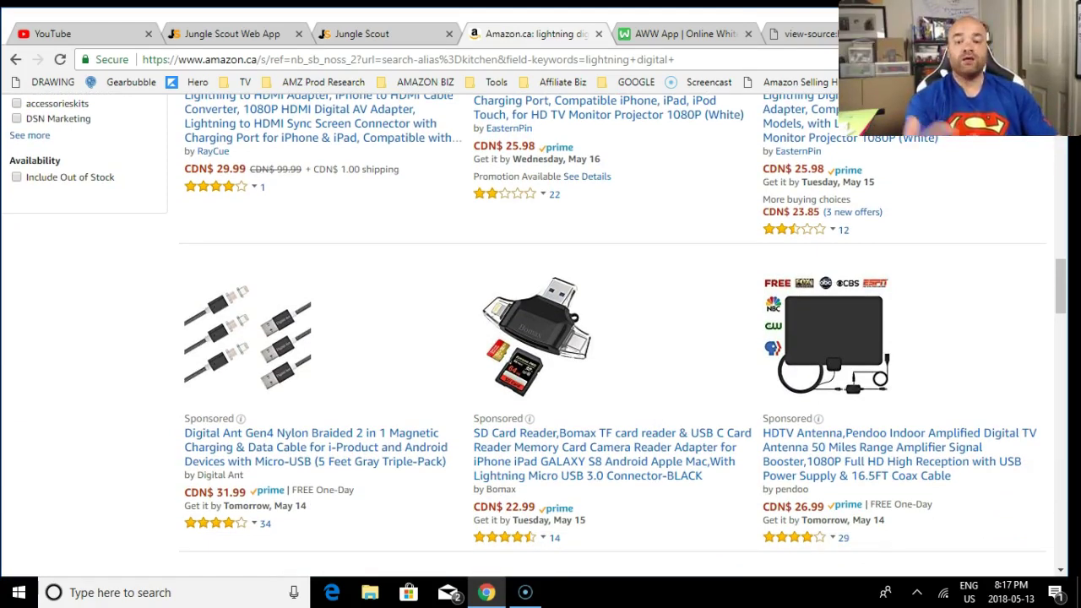
pyautogui.scroll(-3, 541, 337)
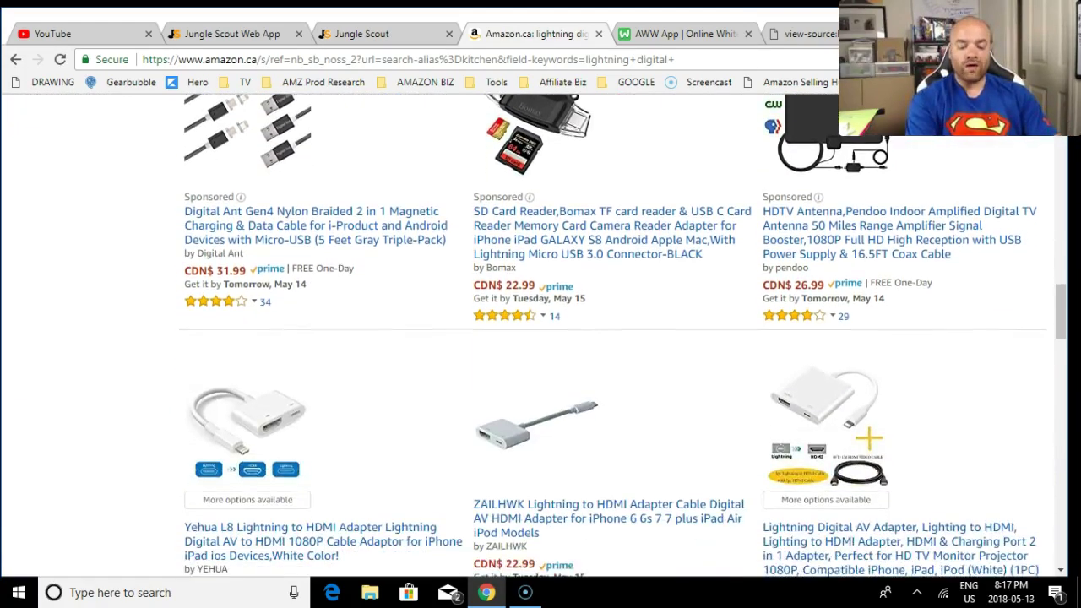
pyautogui.scroll(-3, 540, 337)
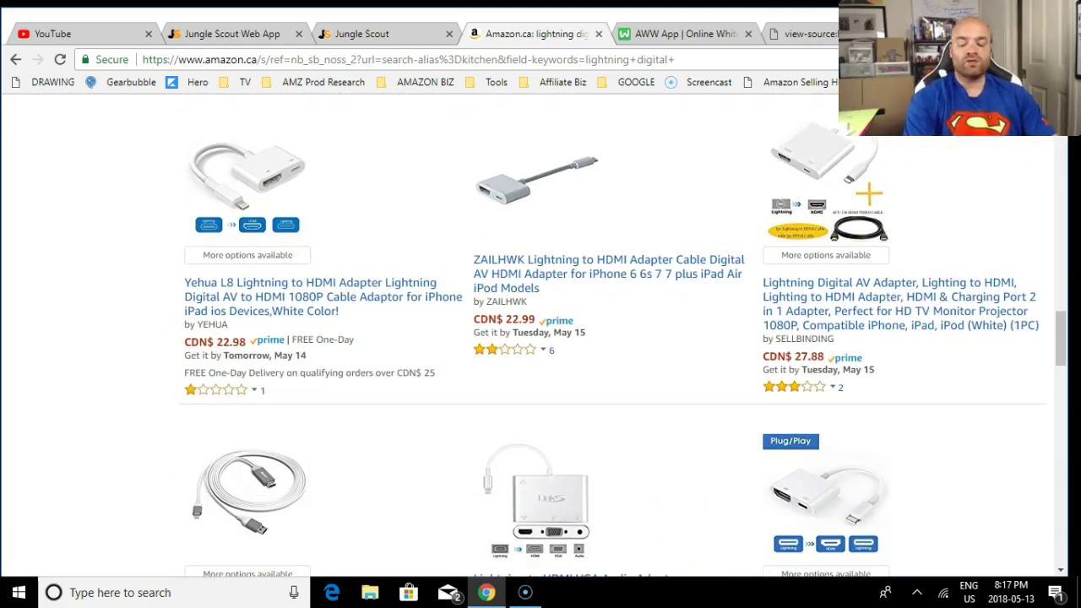
pyautogui.scroll(-3, 321, 115)
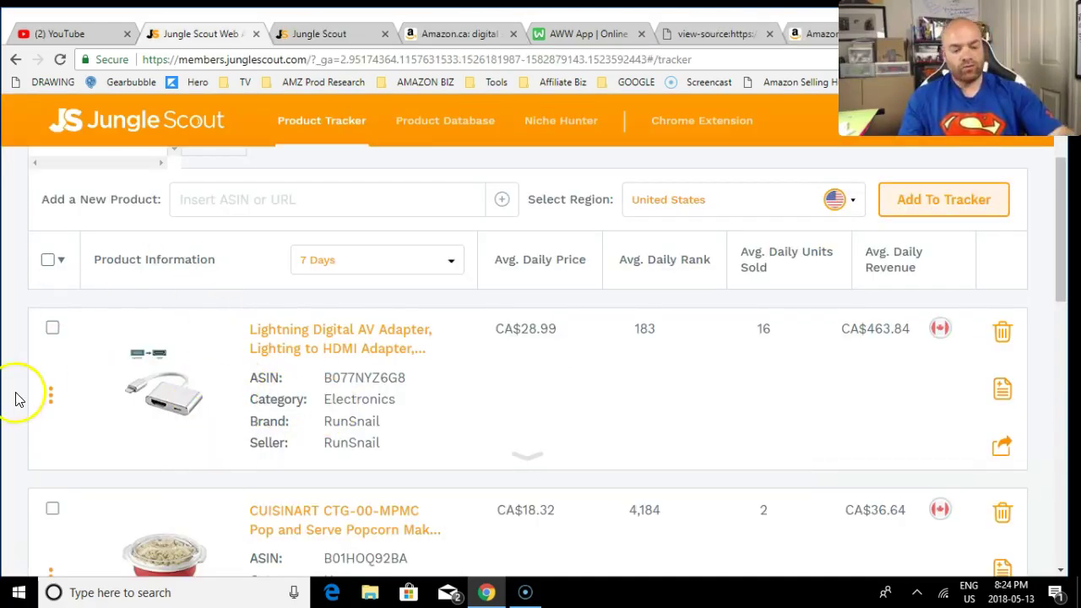
# - Look over the tracked products in the Jungle Scout Product Tracker and its tracking allowance
pyautogui.scroll(2, 14, 393)
pyautogui.scroll(-5, 14, 388)
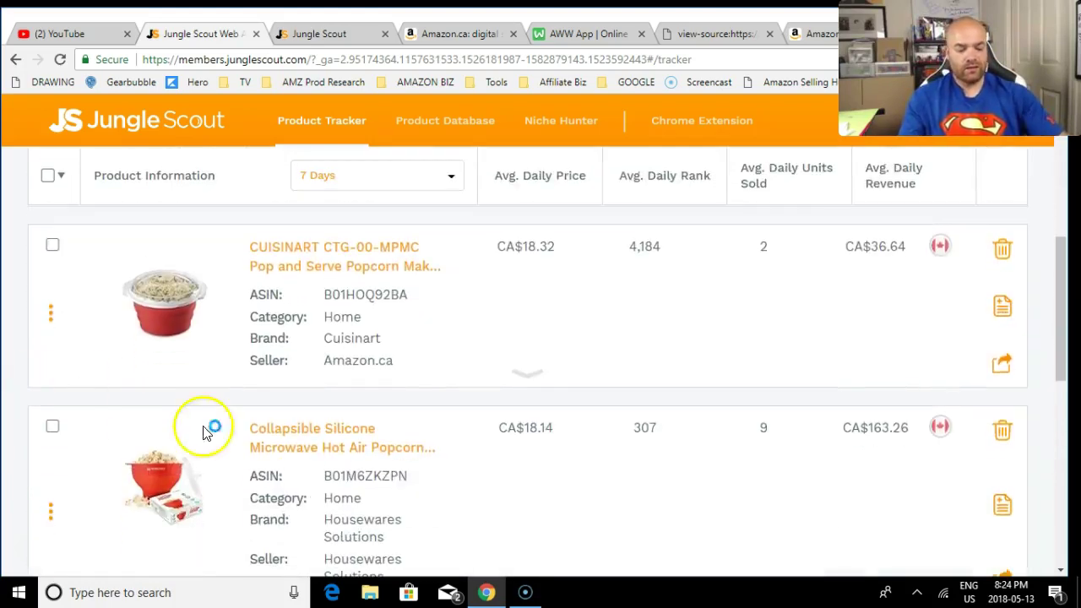
pyautogui.scroll(3, 229, 453)
pyautogui.scroll(1, 232, 453)
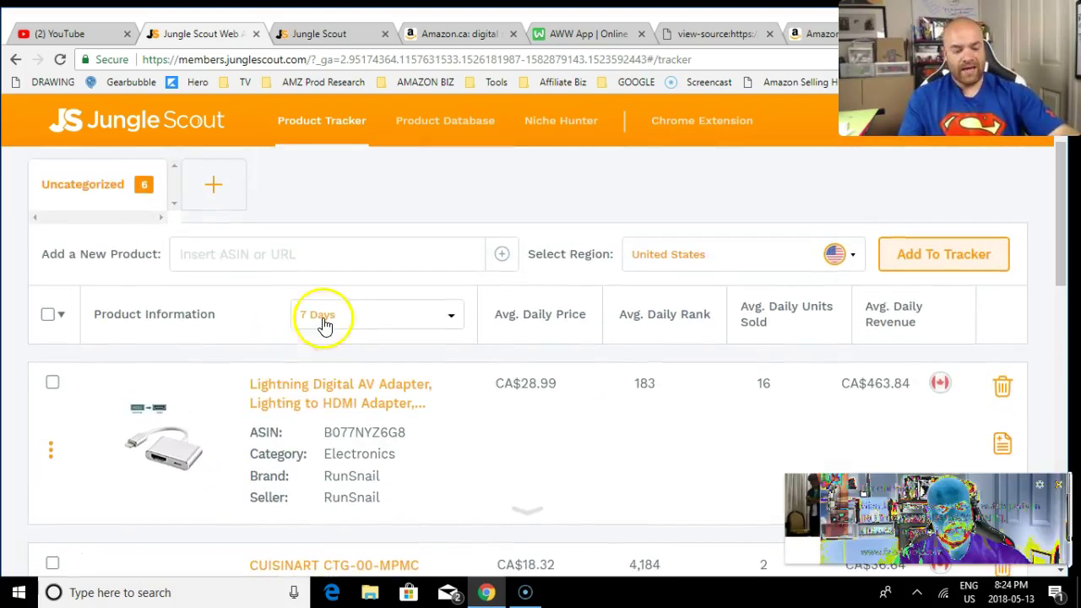
pyautogui.scroll(2, 231, 401)
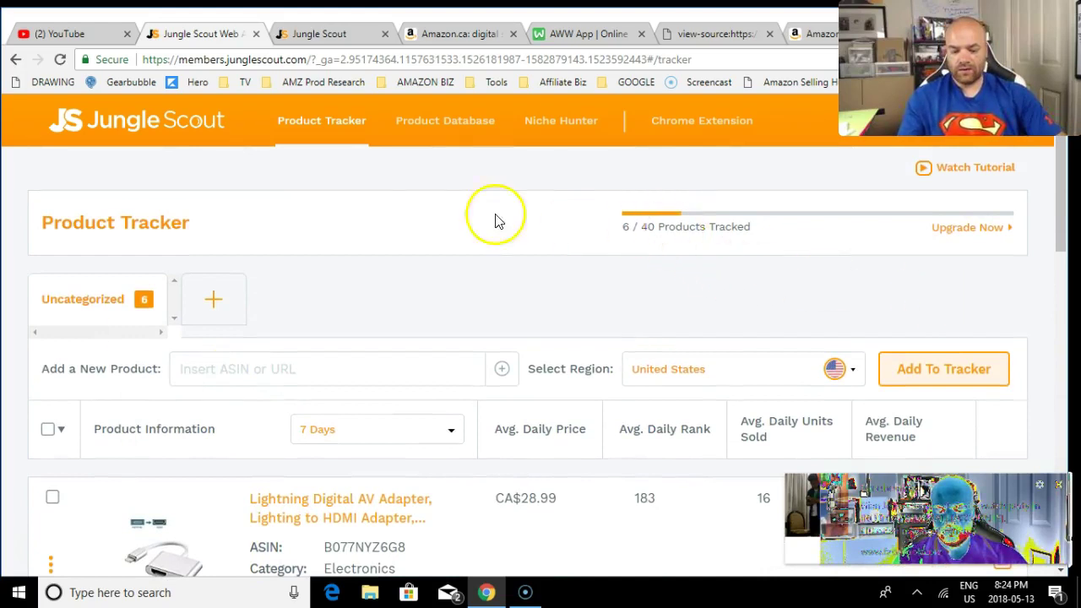
# - Search the Product Database in Automotive, Baby, Home & Kitchen, Office Products and Pet Supplies, with price 18 to 50, maximum reviews 150 and minimum sales 300
pyautogui.click(461, 137)
pyautogui.click(964, 290)
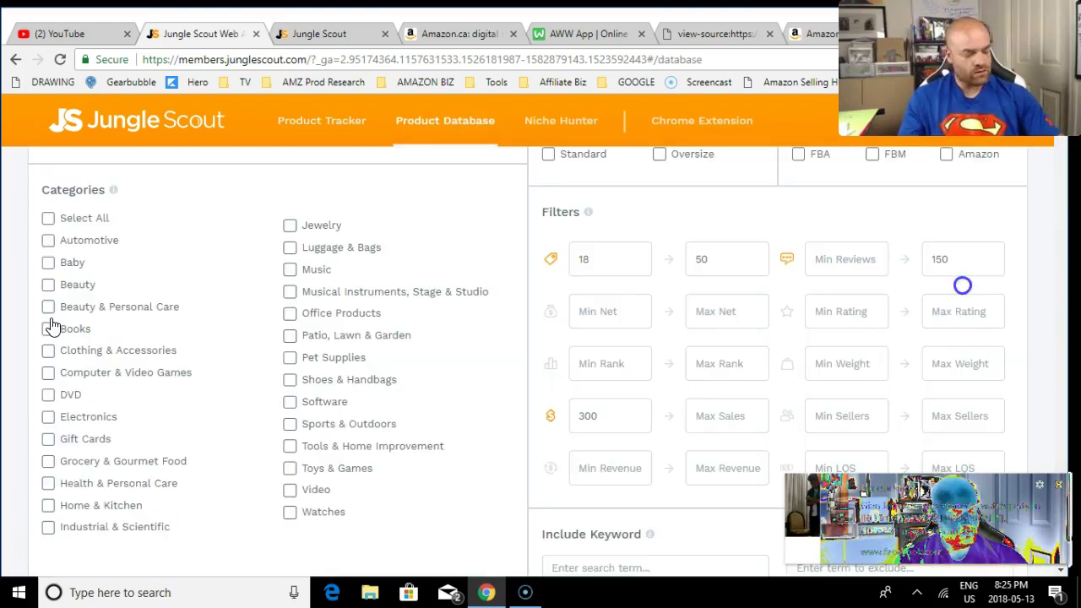
pyautogui.click(48, 240)
pyautogui.click(48, 262)
pyautogui.click(289, 316)
pyautogui.click(290, 358)
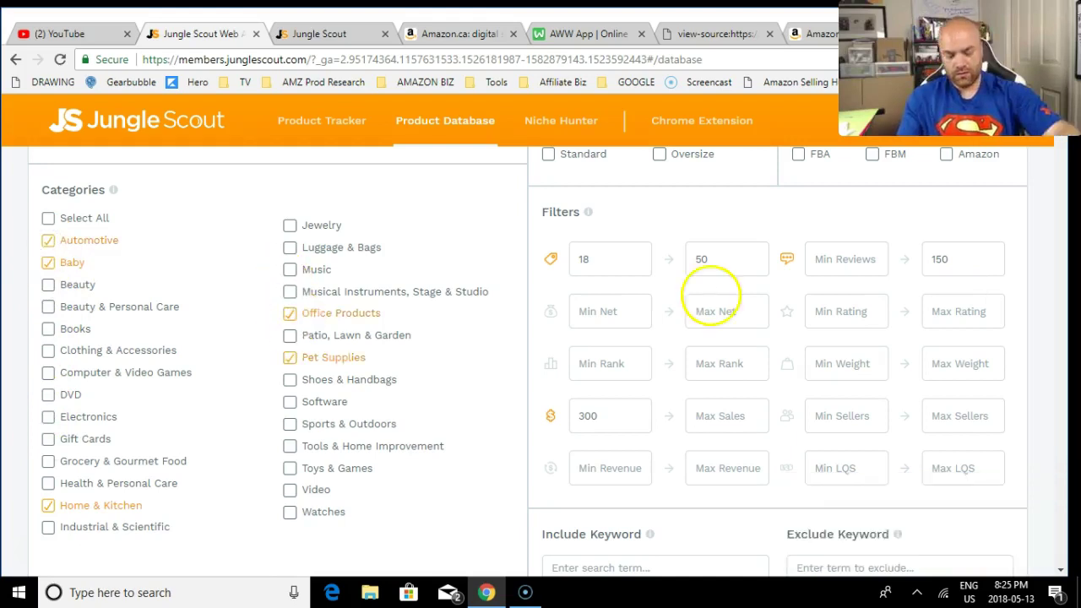
pyautogui.scroll(-4, 712, 295)
pyautogui.click(976, 300)
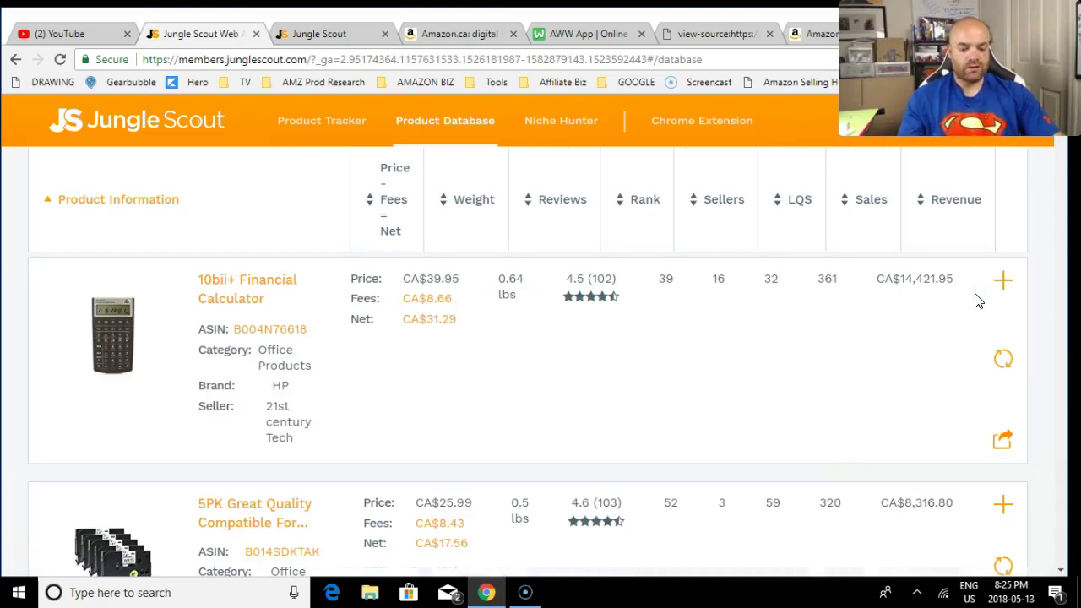
# - Check the total number of results for the five categories and look through the first product entries
pyautogui.scroll(3, 473, 363)
pyautogui.scroll(-5, 333, 414)
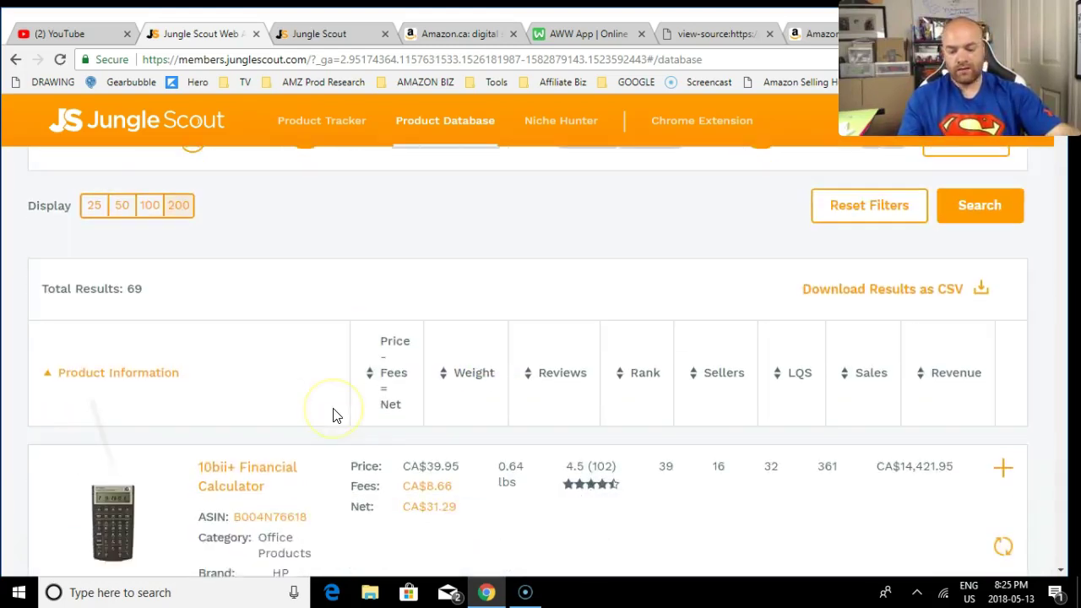
pyautogui.scroll(2, 332, 414)
pyautogui.scroll(-8, 333, 414)
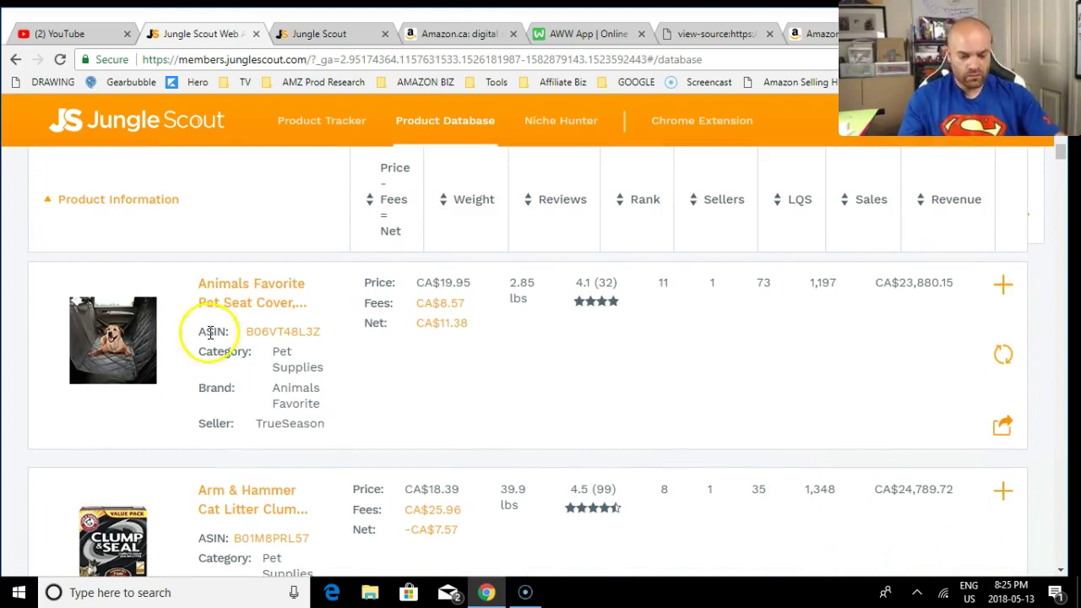
# - Open the Animals Favorite Pet Seat Cover listing, search all Amazon.ca departments for "pet seat cover" and review the results' sales data in the Jungle Scout extension
pyautogui.click(222, 300)
pyautogui.click(211, 149)
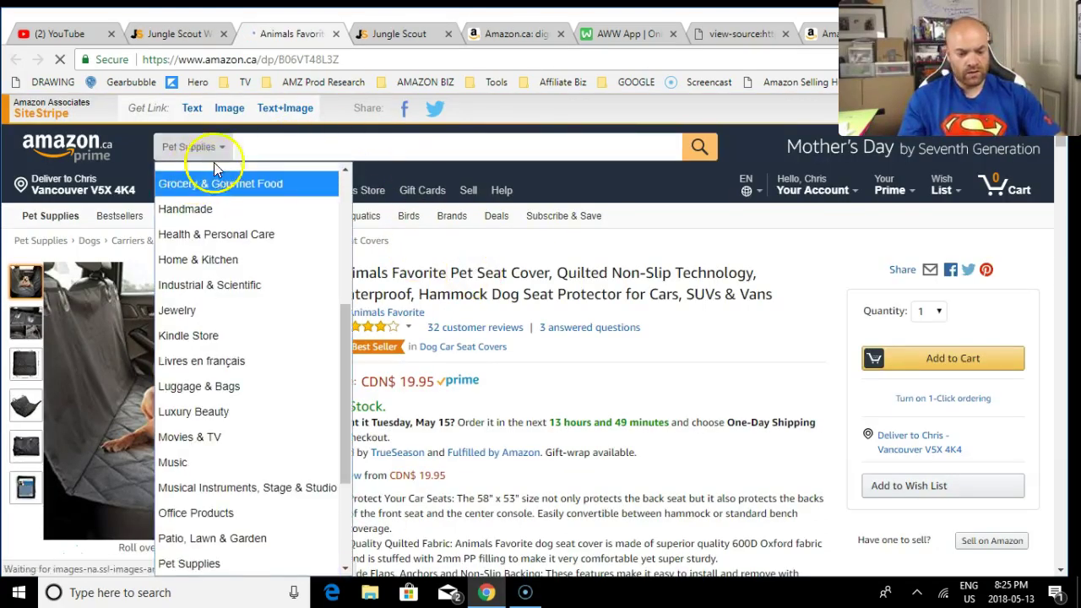
pyautogui.scroll(1, 338, 182)
pyautogui.click(285, 148)
pyautogui.write('pet seat ')
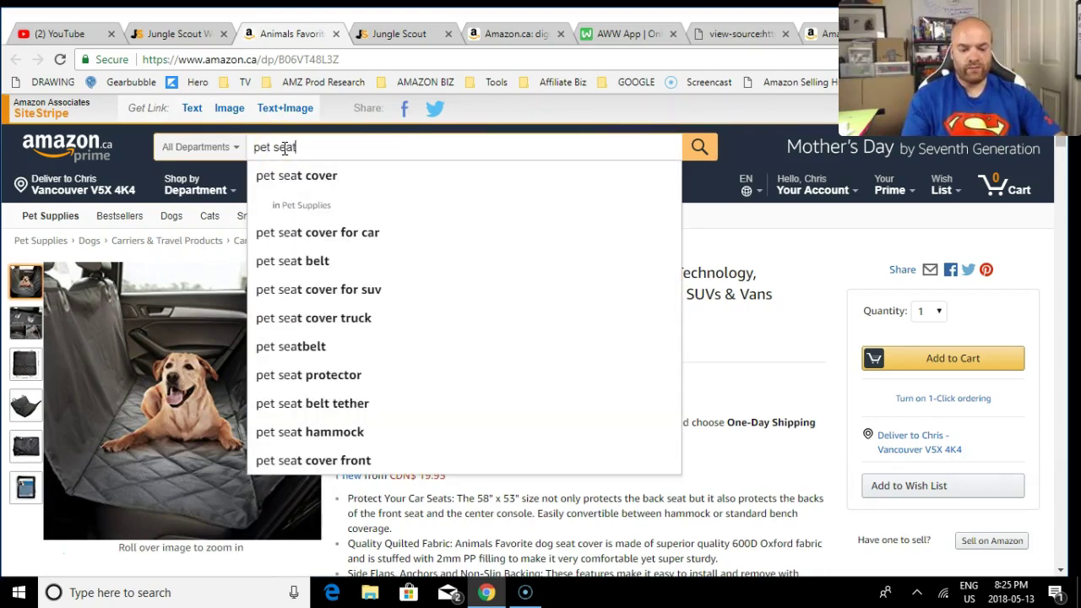
pyautogui.write('cover')
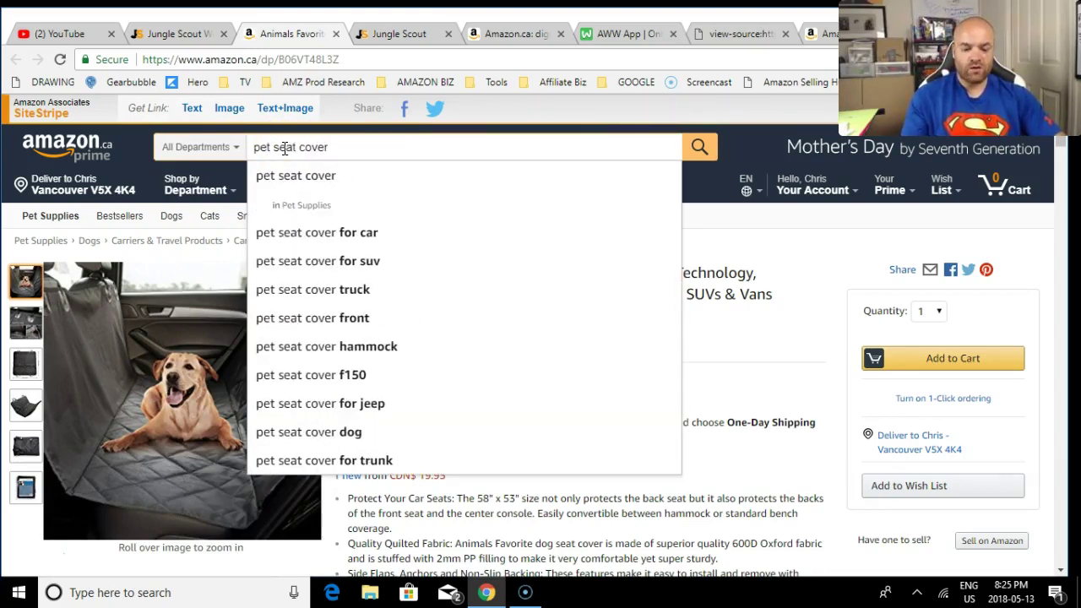
pyautogui.press('Return')
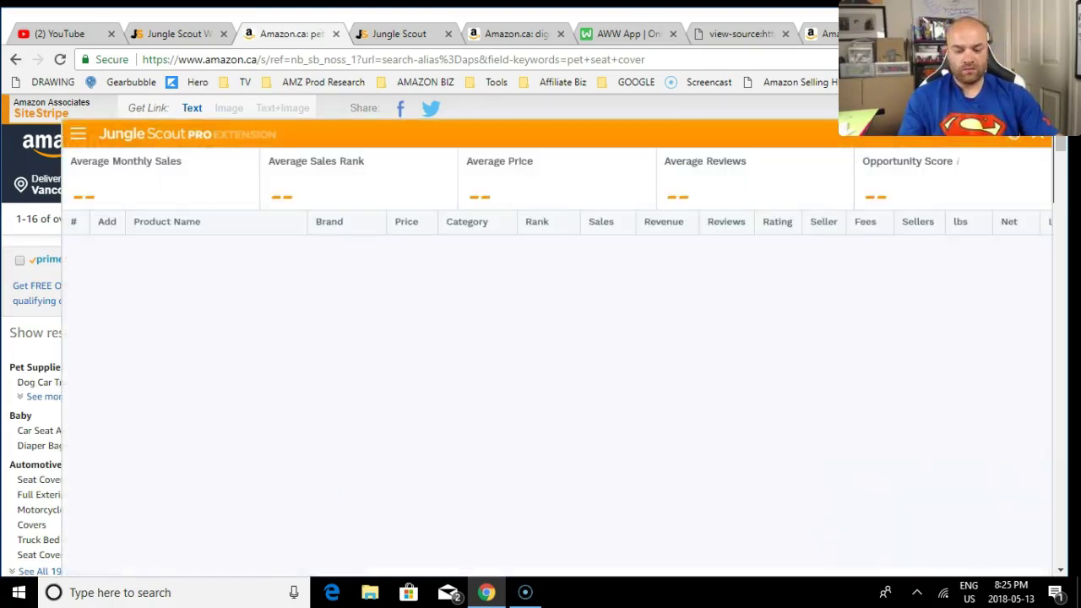
pyautogui.scroll(-1, 717, 216)
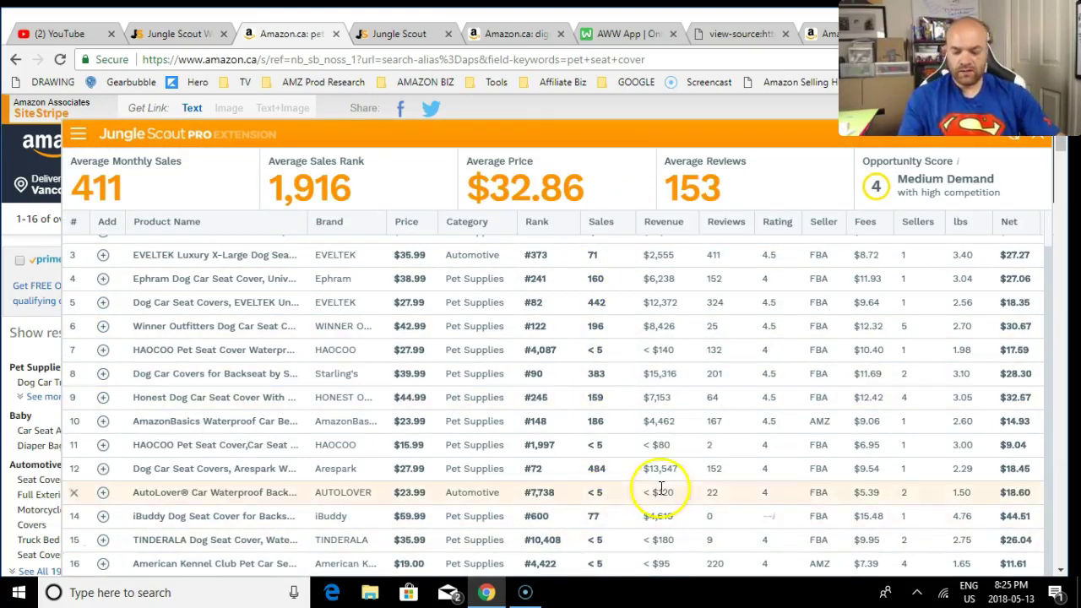
pyautogui.press('Escape')
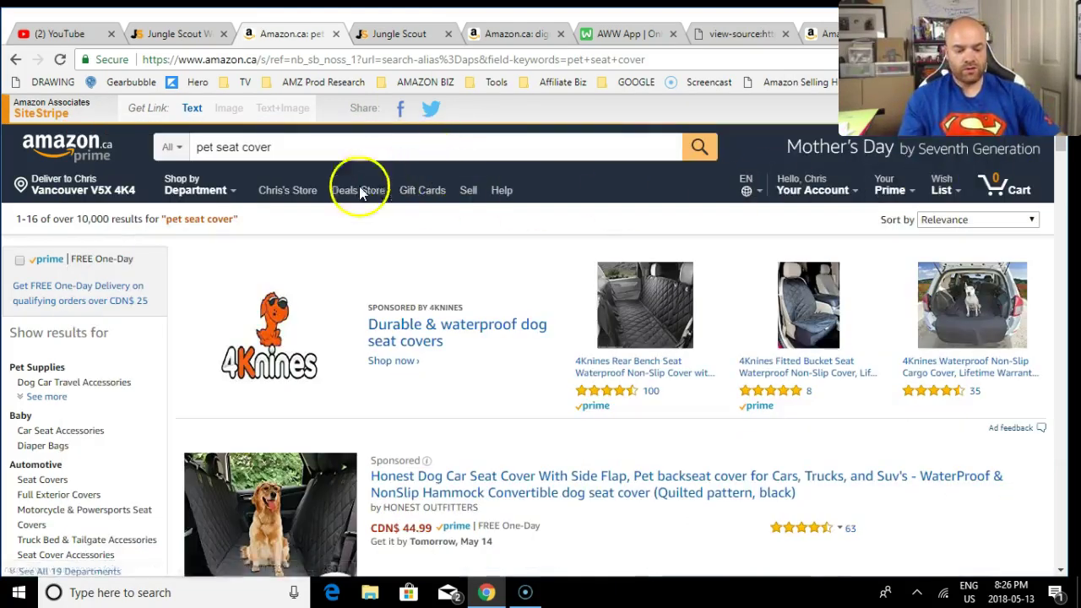
# - Return to the Product Database results and open the Amazon.ca listing of the BRICA 2 Piece White Hot Sun Safety Shades
pyautogui.hotkey('ctrl', 'shift', 'Tab')
pyautogui.scroll(-3, 310, 372)
pyautogui.click(310, 376)
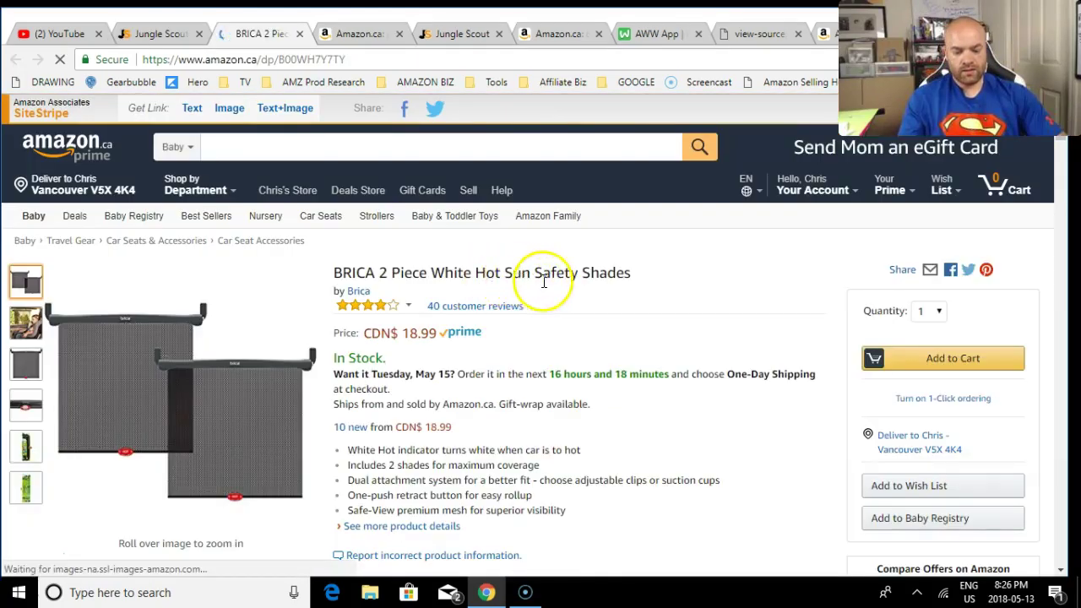
# - Search Amazon.ca for "heat resistant gloves" and review the results' estimated sales in the Jungle Scout extension
pyautogui.hotkey('ctrl', 'w')
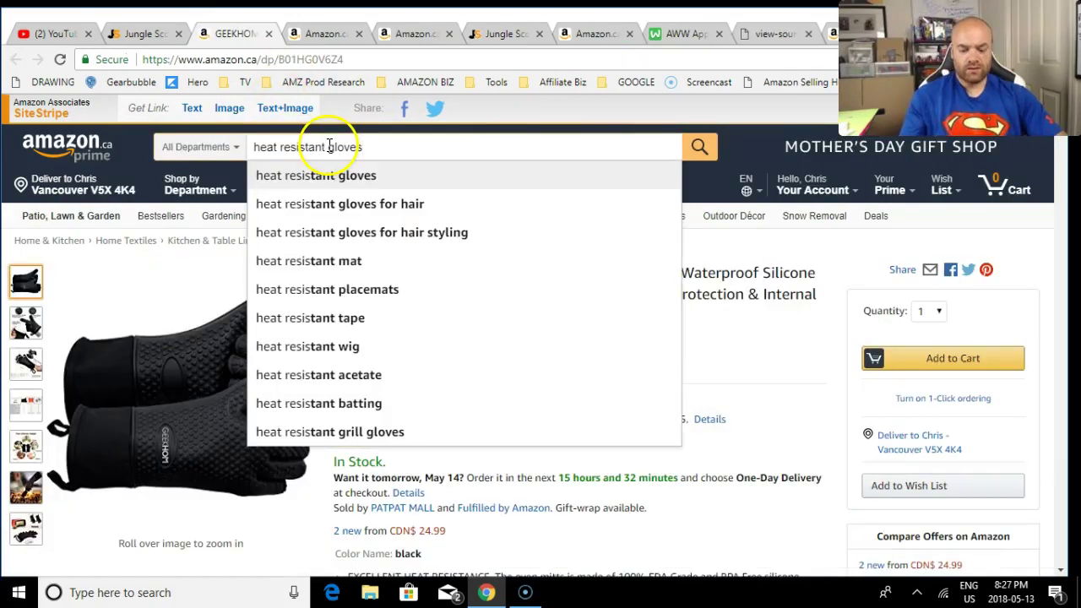
pyautogui.press('Return')
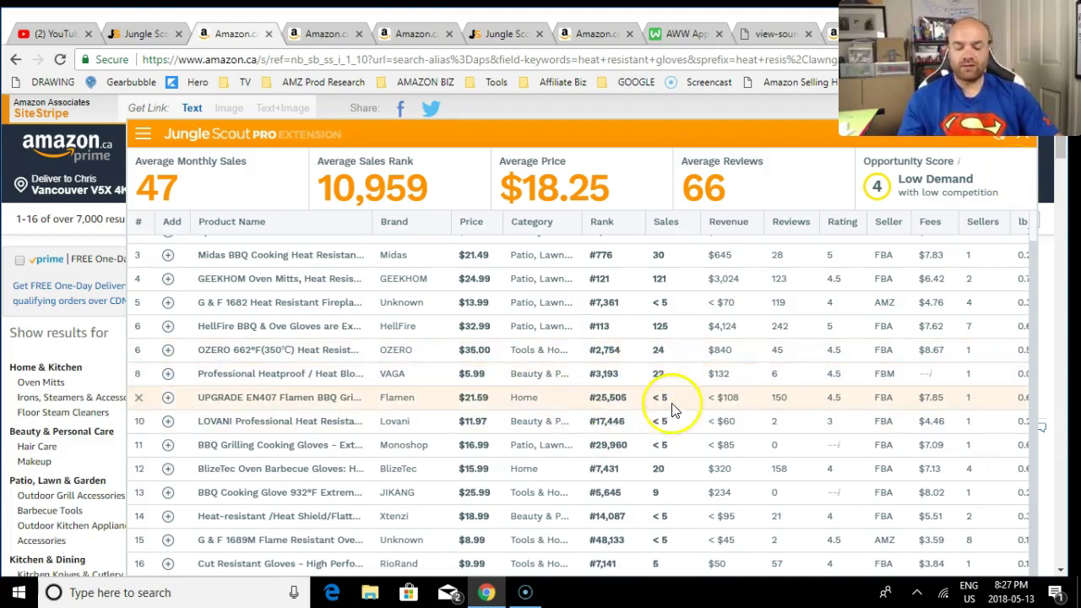
pyautogui.click(1027, 140)
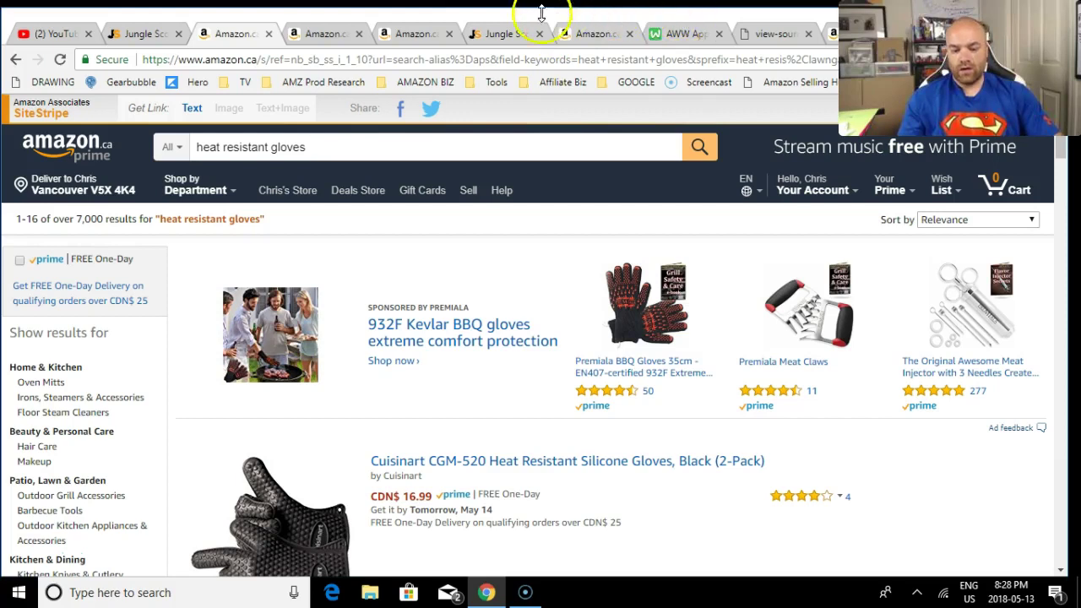
# - Switch to the Jungle Scout help desk contact form and read the opening paragraphs of the drafted "What happened to Canada?" message
pyautogui.click(498, 34)
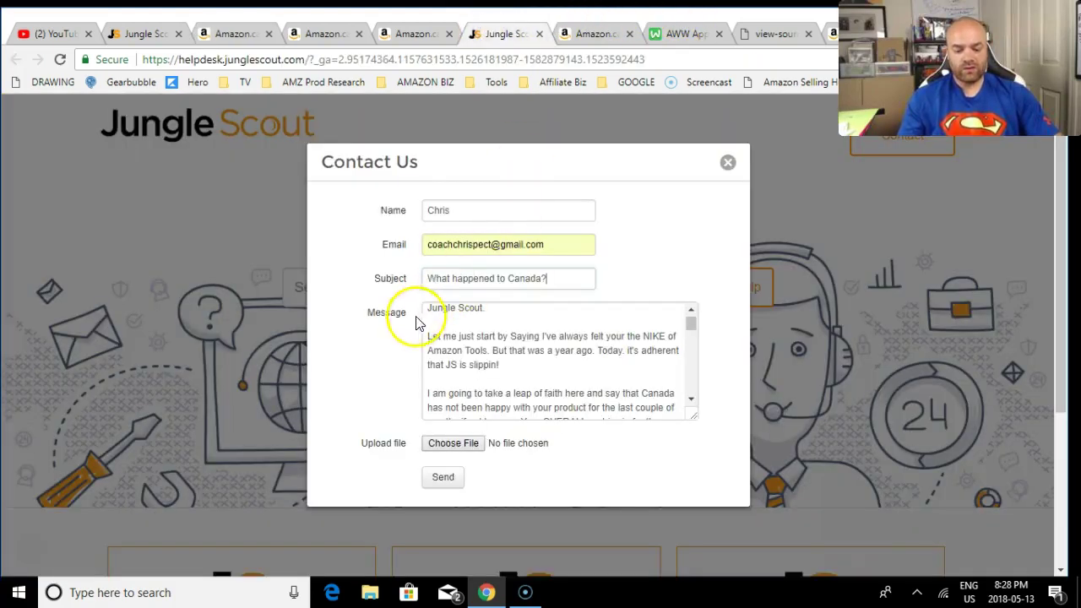
pyautogui.click(464, 321)
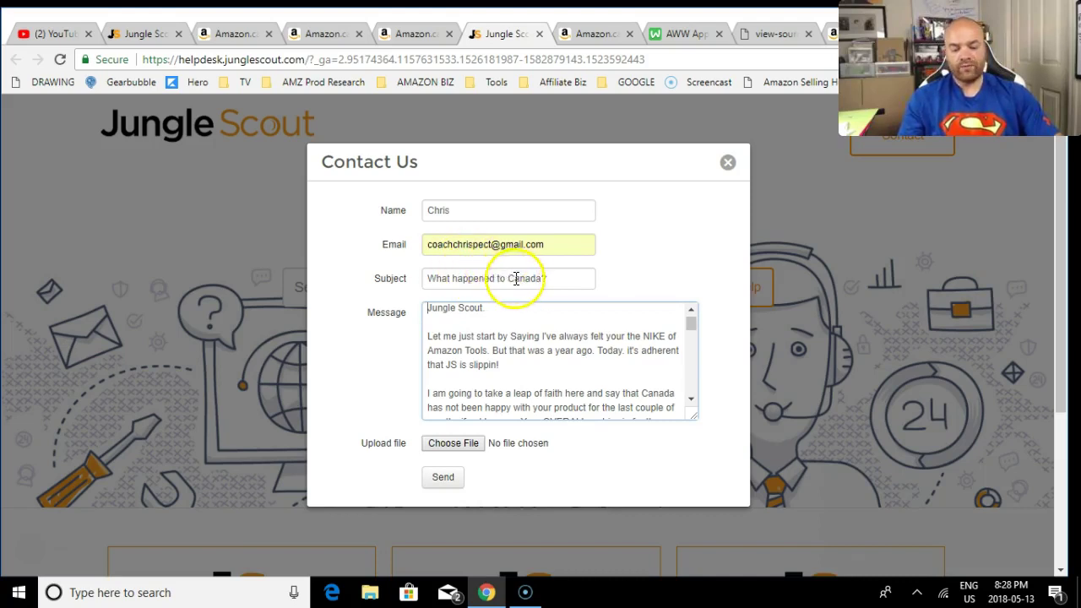
pyautogui.press('Up')
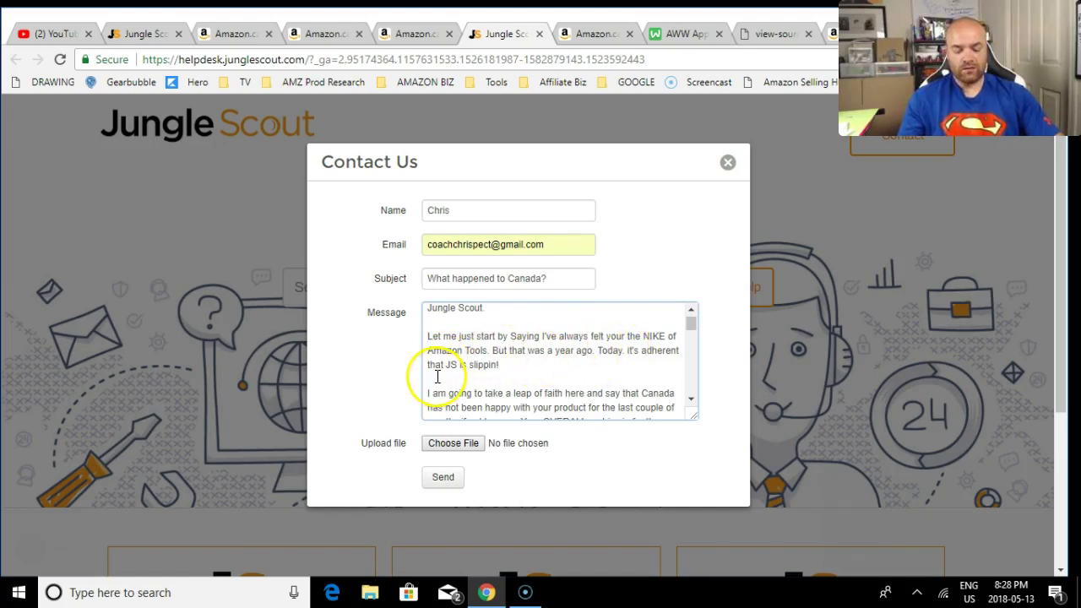
pyautogui.scroll(-2, 437, 377)
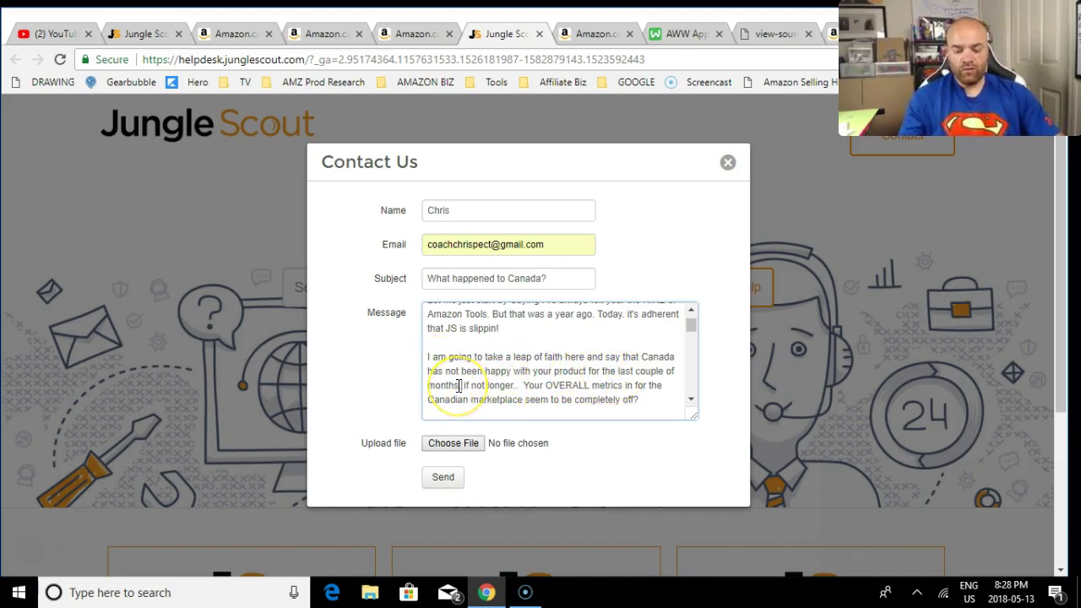
pyautogui.press('Return')
pyautogui.write("I have been a huge JS fan for a long time.  You're tools have done nothing BUT make me money.. But for whatever reason. JS has been slipping in the rankings.")
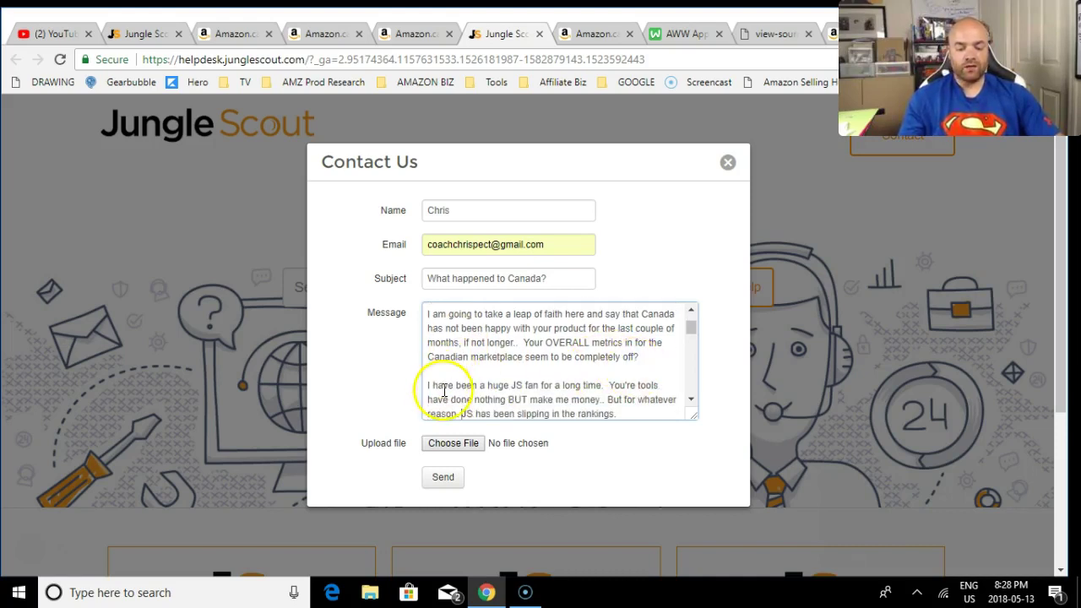
pyautogui.click(441, 391)
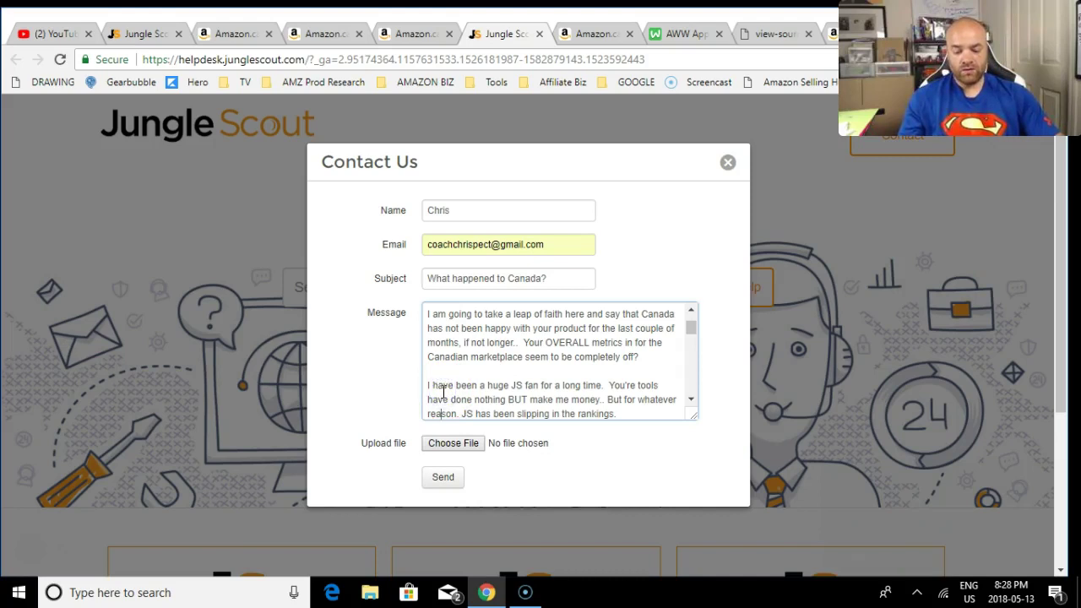
pyautogui.press('Return')
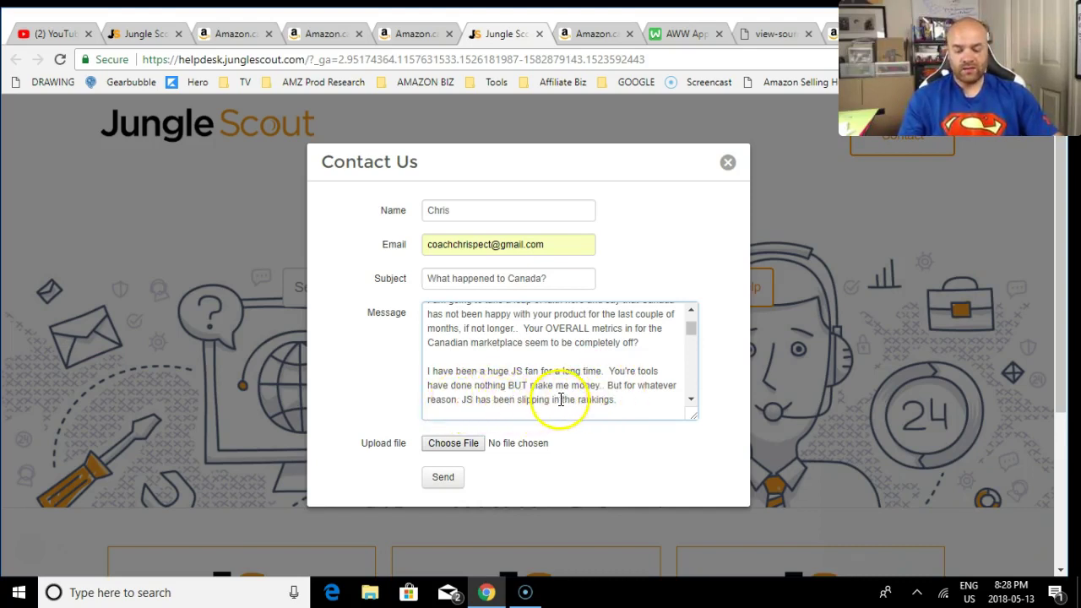
pyautogui.write('Some of the problems I am finding.')
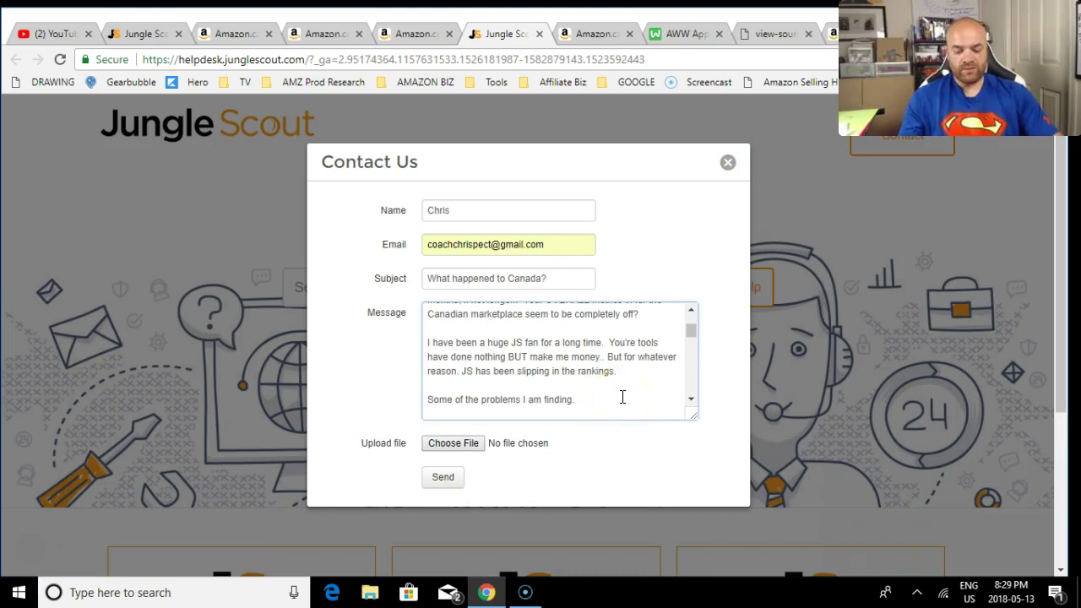
# - Read the numbered problems 1 and 2 in the message, covering the sales comparison and the projections for Canadian categories
pyautogui.write('First I will use myself and my sales stats as a comparison.  1) Your numbers in comparison with my actual sales')
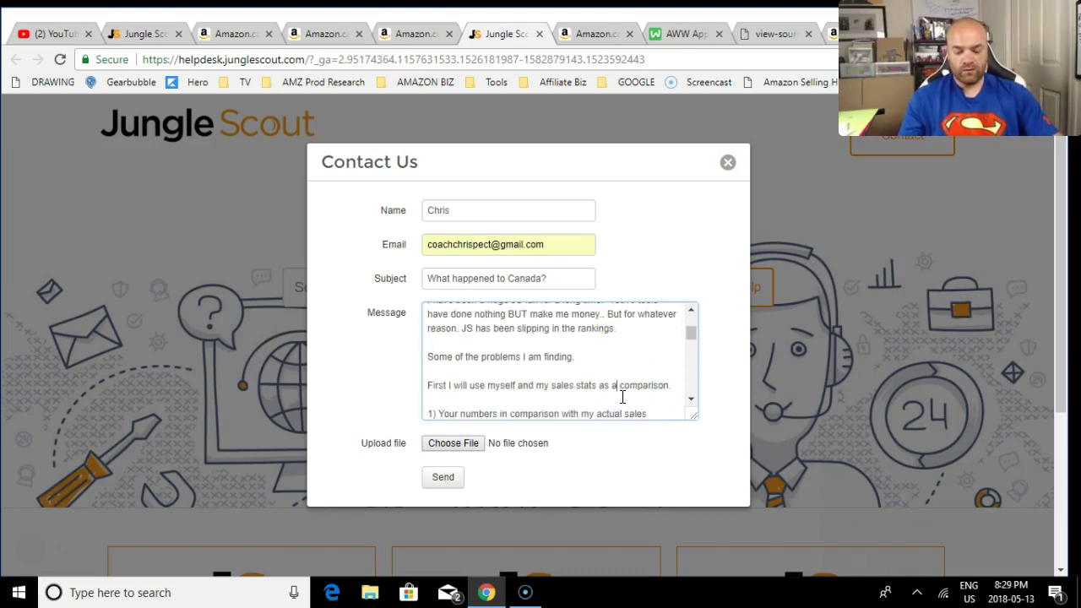
pyautogui.press('Down')
pyautogui.press('Down')
pyautogui.press('Down')
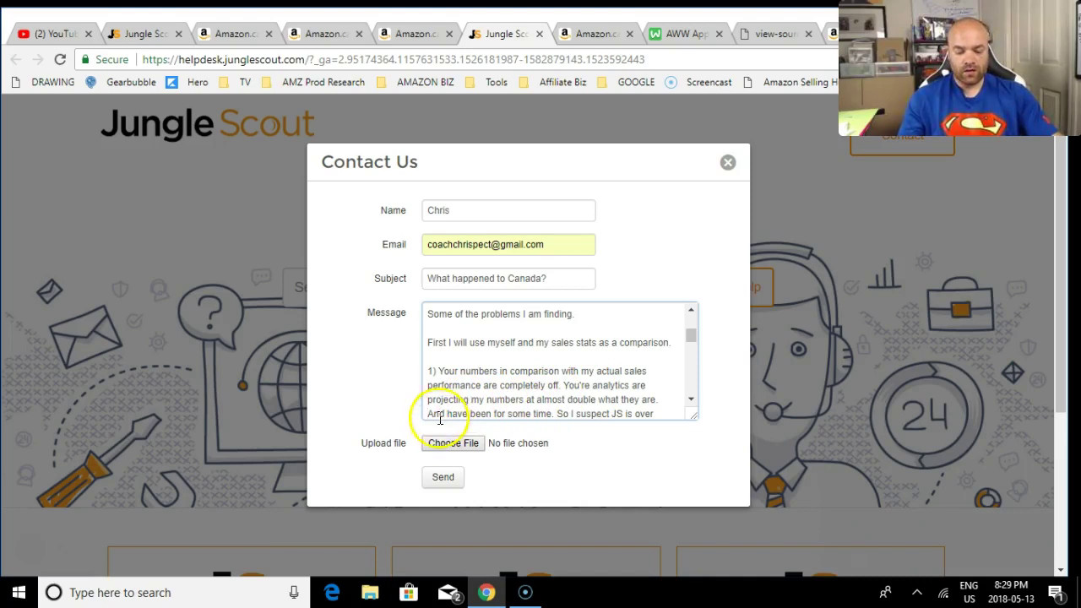
pyautogui.click(482, 392)
pyautogui.scroll(-1, 482, 392)
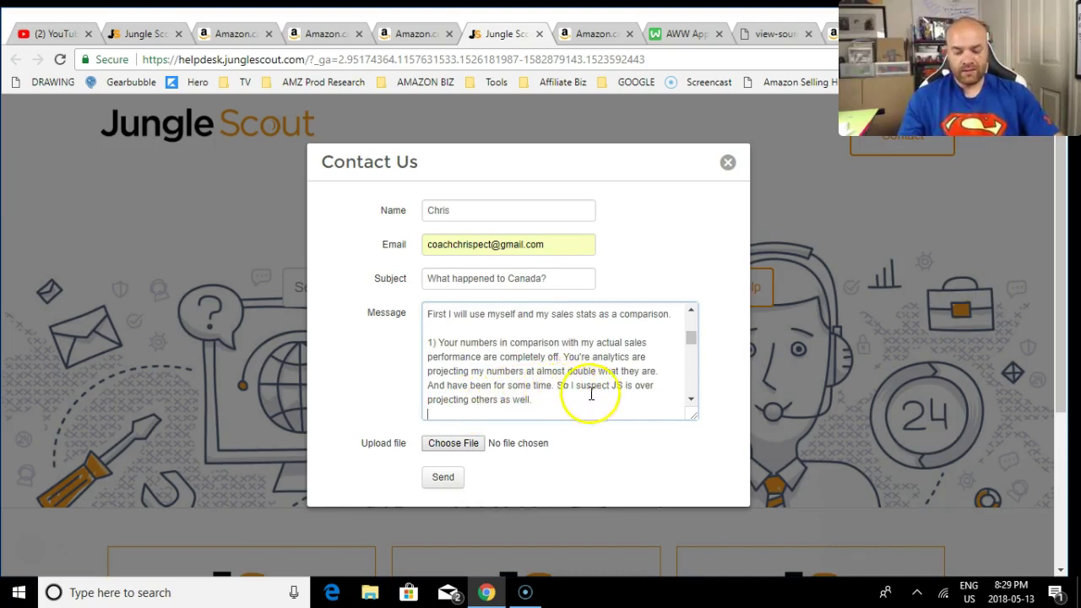
pyautogui.click(465, 404)
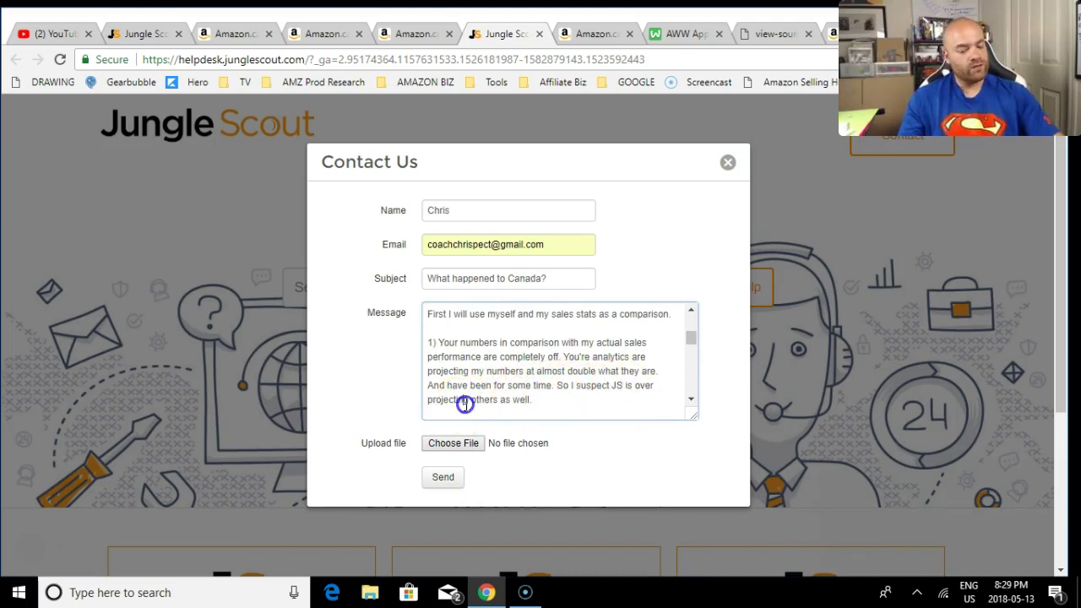
pyautogui.scroll(-1, 466, 406)
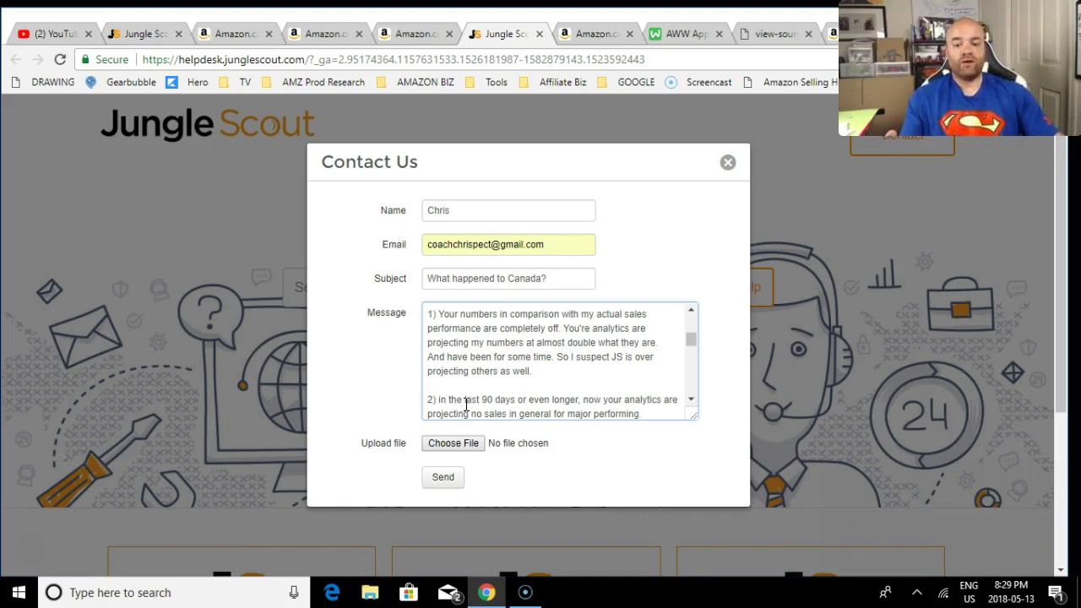
pyautogui.click(472, 388)
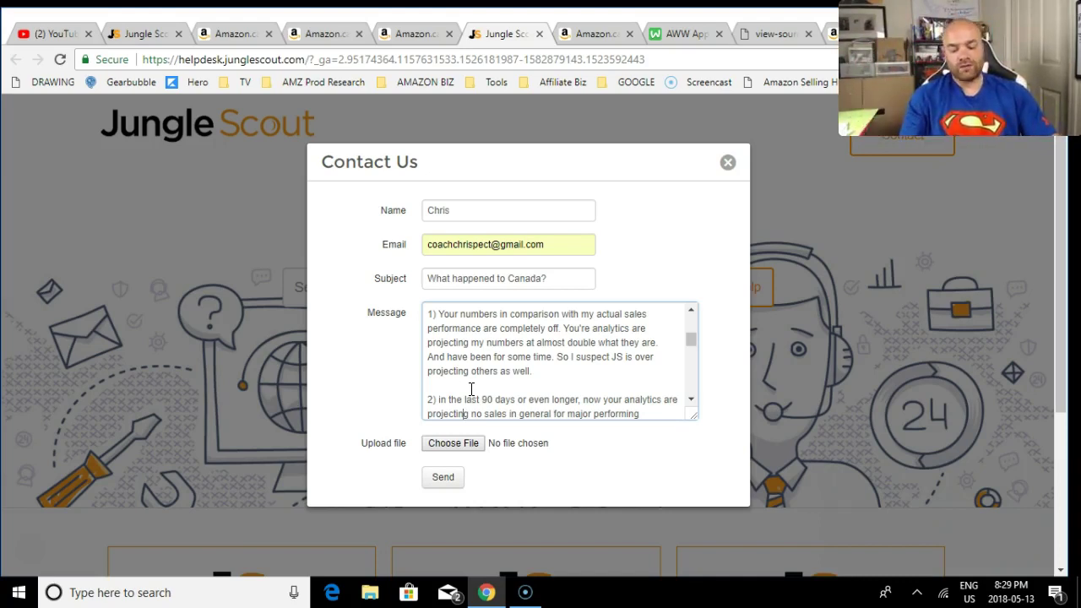
pyautogui.write('.')
pyautogui.press('Return')
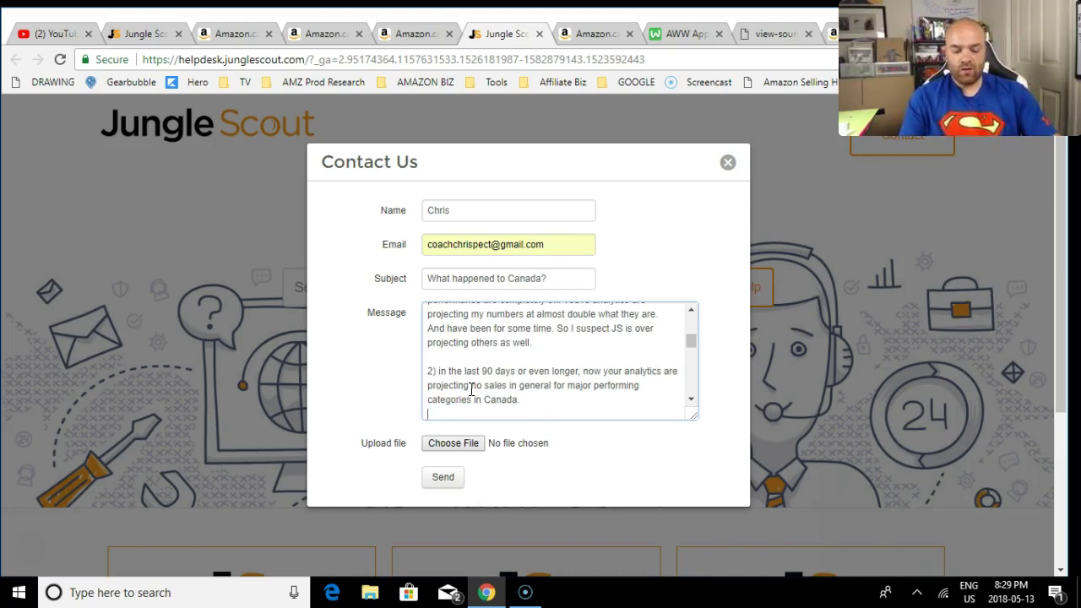
pyautogui.press('Return')
pyautogui.hotkey('ctrl', 'v')
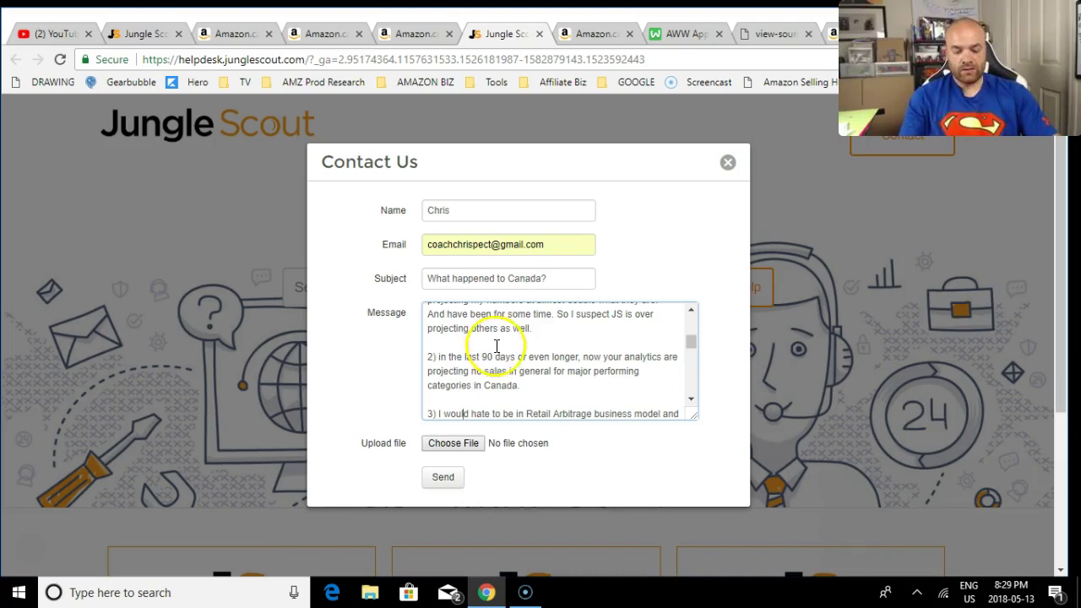
# - Add a comma after "no sales in general" in point 2 and insert "RA products sanned" after "80%" in point 3
pyautogui.click(554, 373)
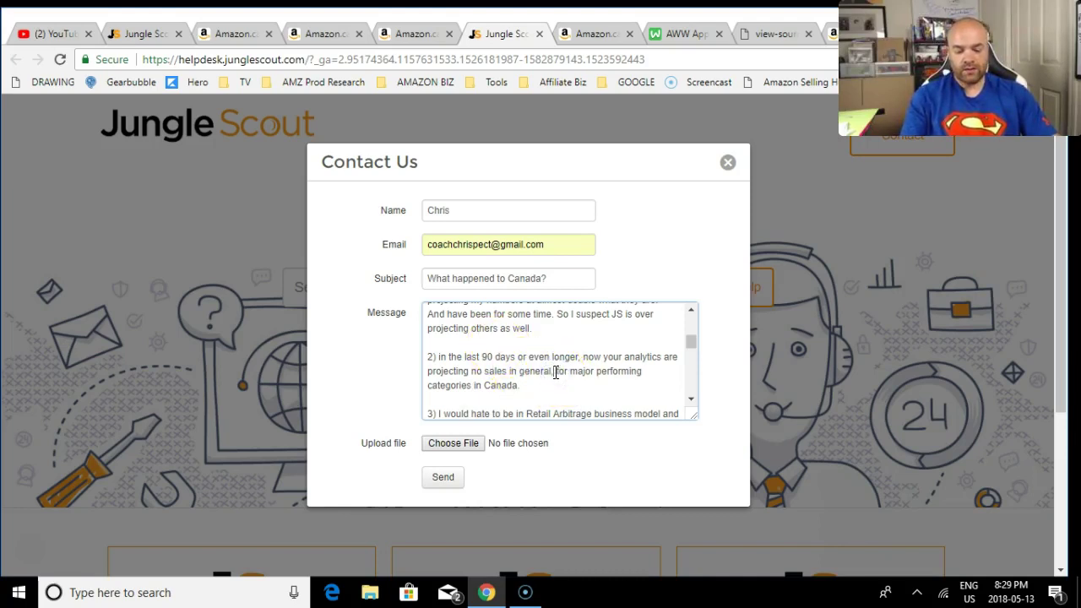
pyautogui.write("rely on JS for performance assessment becuase JS metrics essentially show <5 for 80% or more sellers statistics.  It's as if")
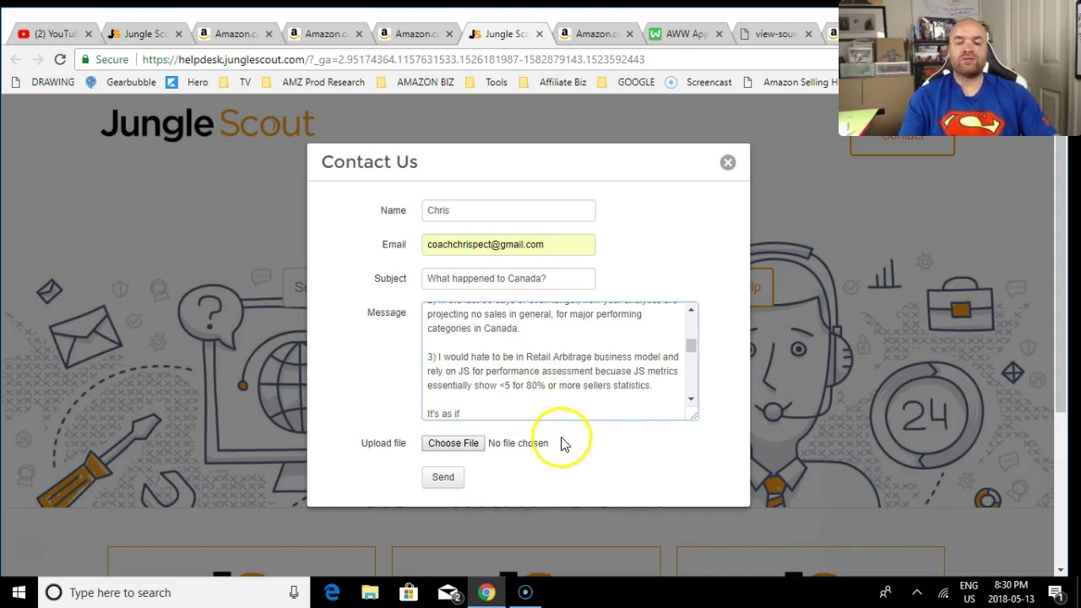
pyautogui.click(582, 386)
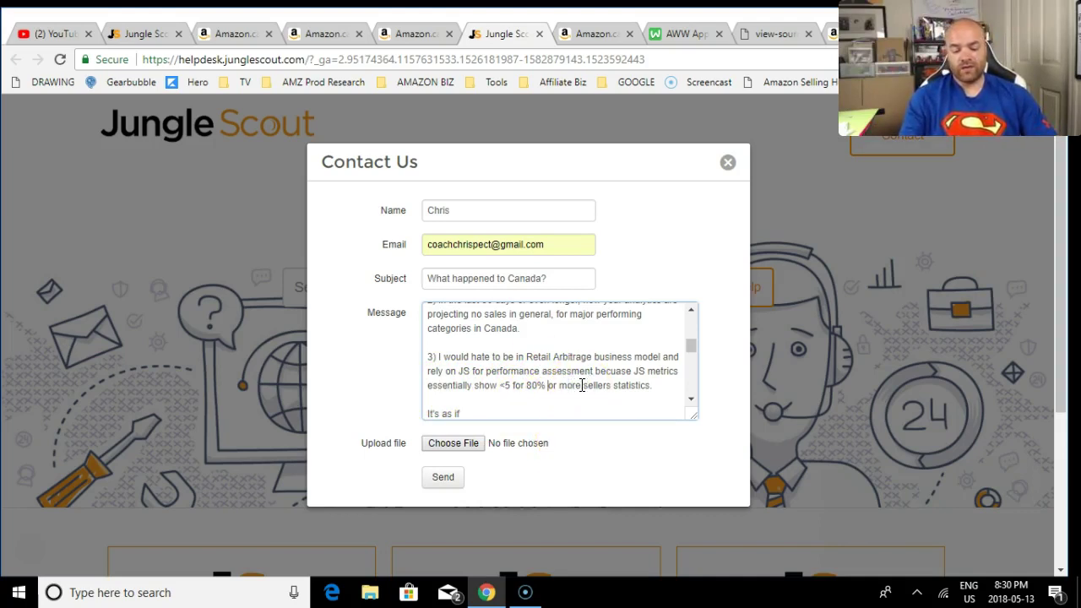
pyautogui.write('RA products sanned')
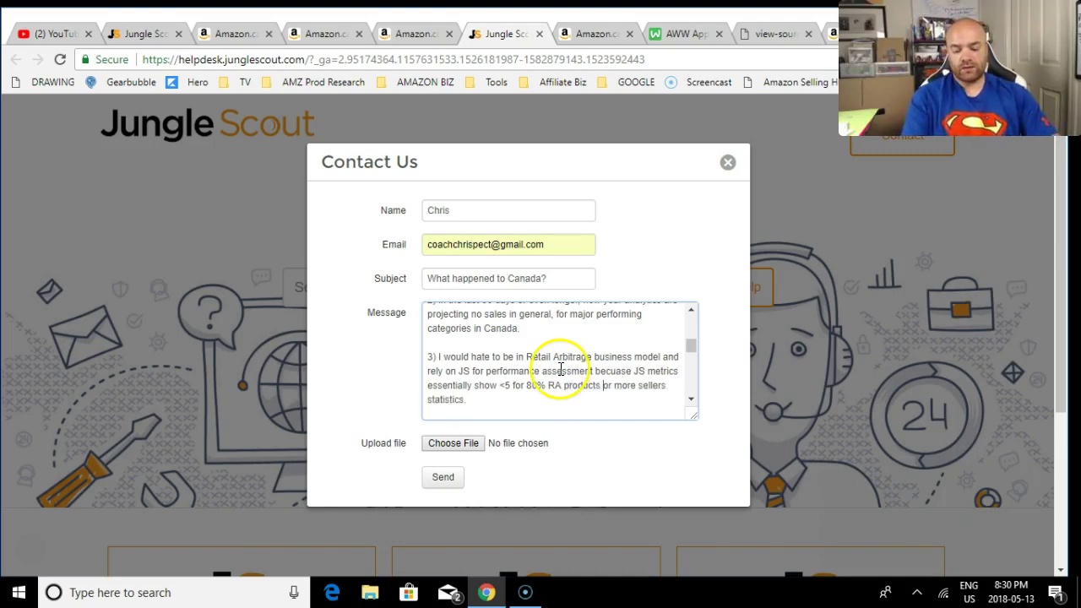
pyautogui.scroll(-1, 561, 369)
pyautogui.write('sanned')
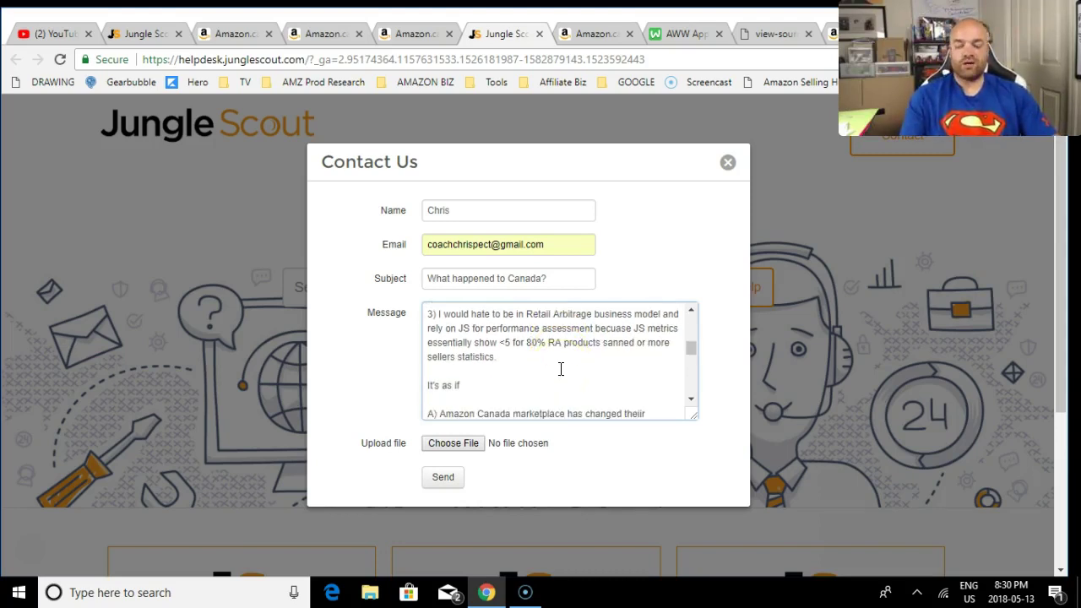
# - Change "move" to "moved" in the message's point A about the Amazon Canada marketplace
pyautogui.scroll(-1, 561, 369)
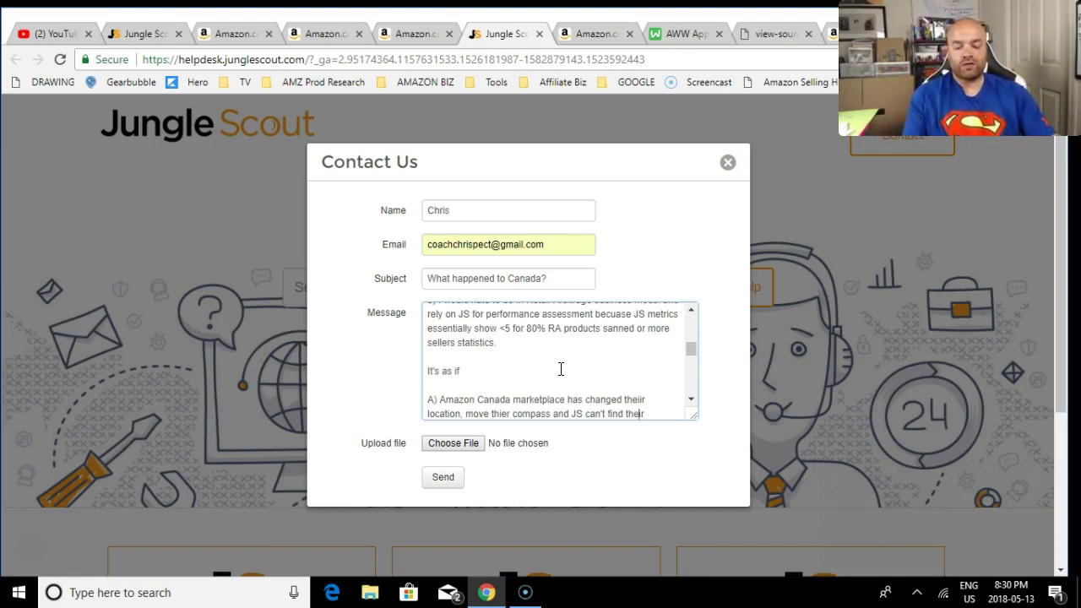
pyautogui.scroll(-4, 561, 370)
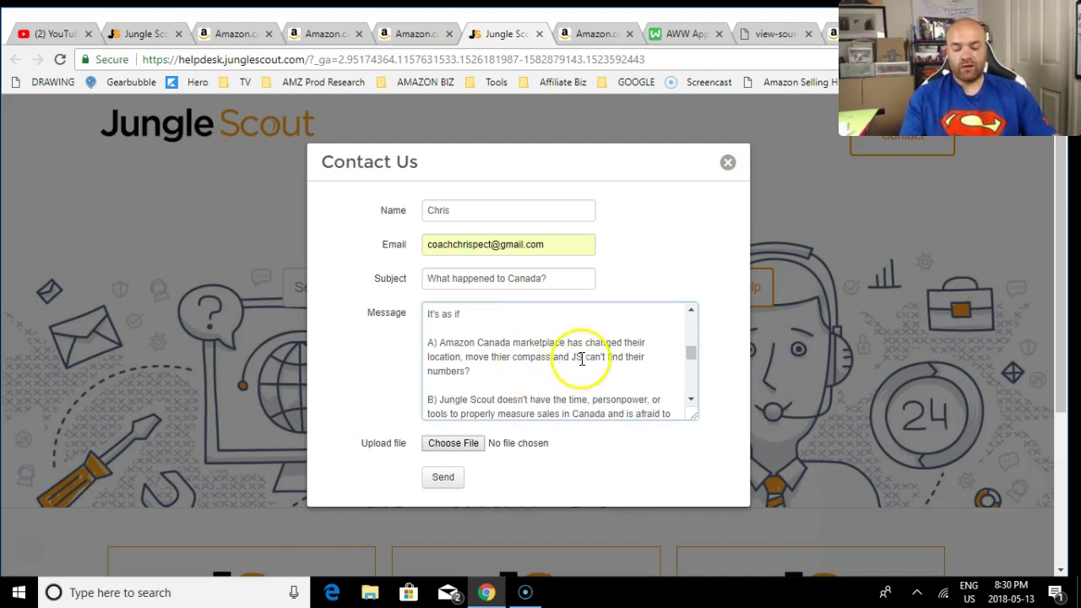
pyautogui.click(484, 359)
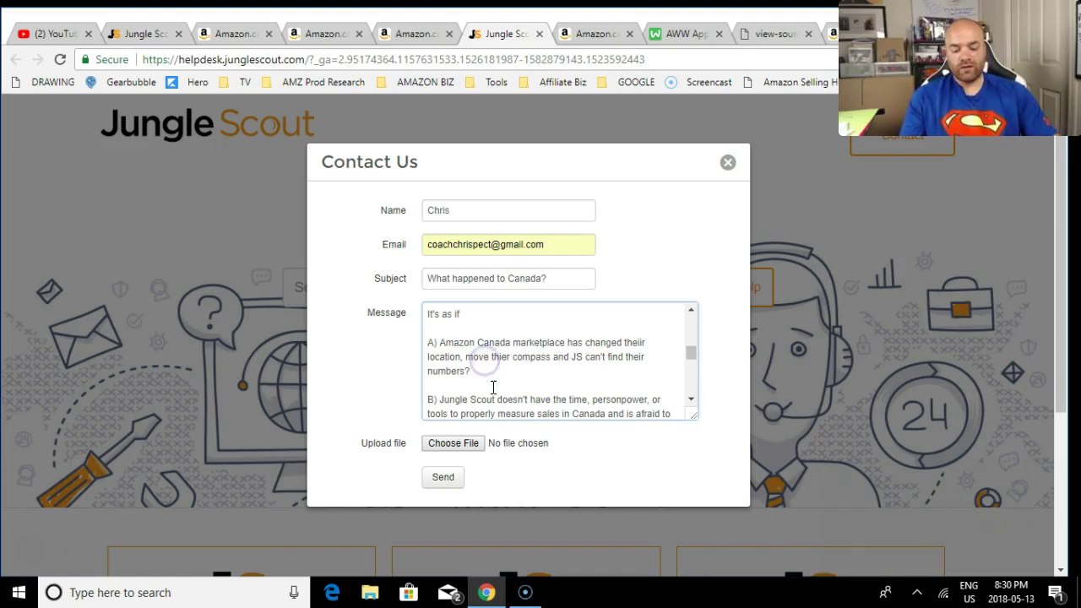
pyautogui.write('d')
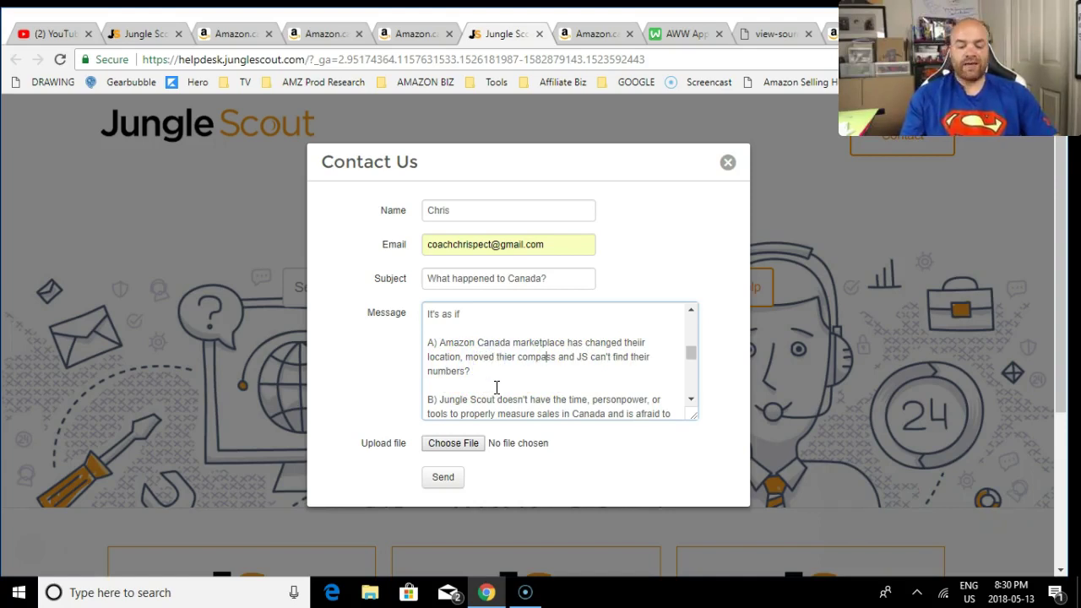
# - Add a comma after "compass" in the message's point A and another after "measure sales in Canada" in point B
pyautogui.write(',')
pyautogui.scroll(-1, 497, 386)
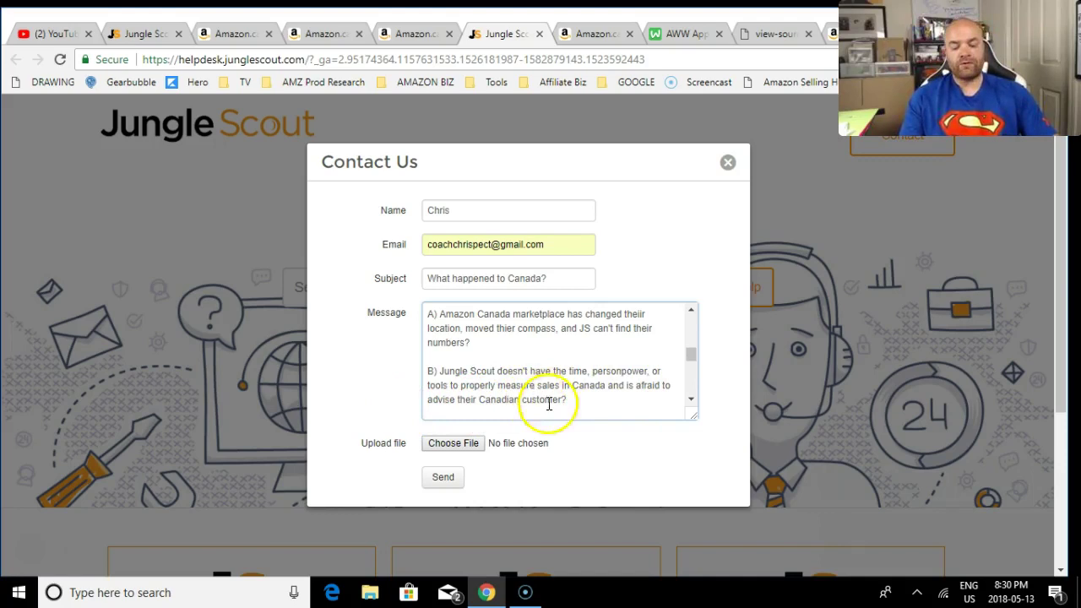
pyautogui.click(595, 386)
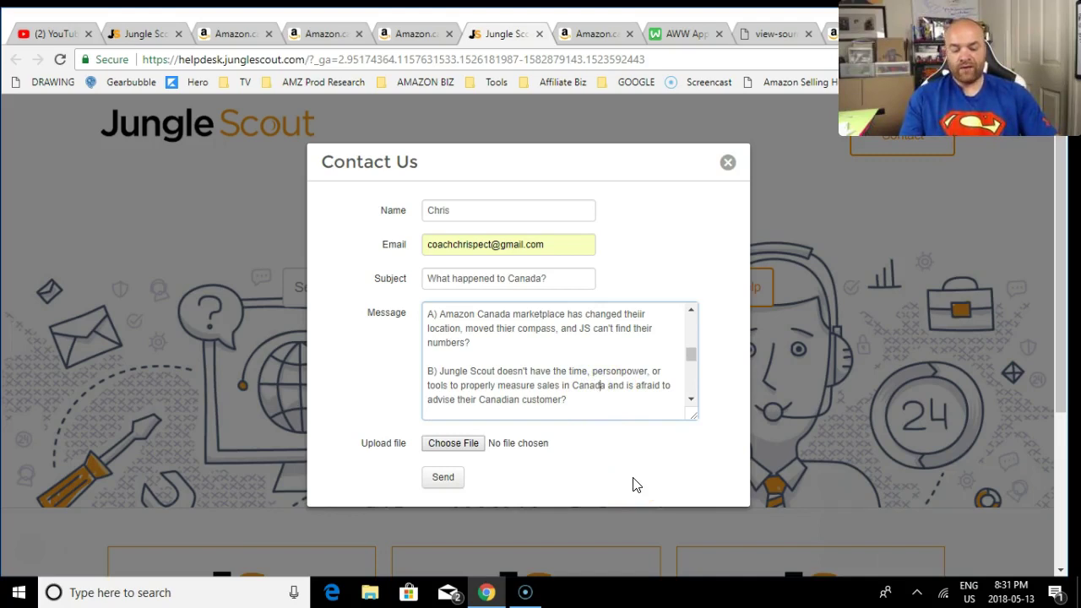
pyautogui.write(',')
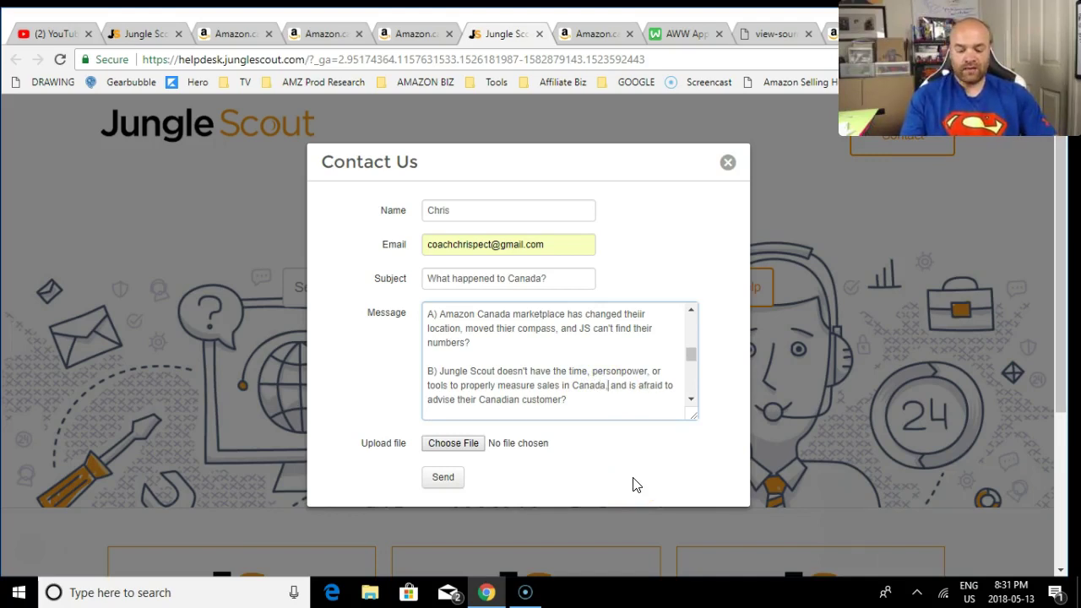
# - Correct "loosing" to "losing" in point C about Amazon in the Canadian Marketplace
pyautogui.press('Down')
pyautogui.press('Down')
pyautogui.press('Down')
pyautogui.press('Down')
pyautogui.click(599, 458)
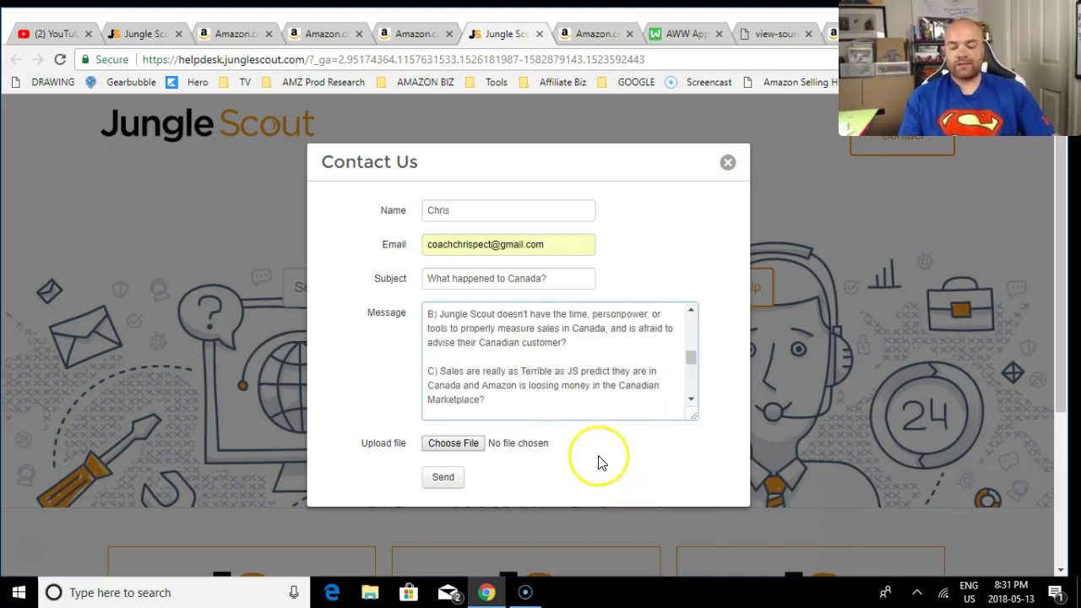
pyautogui.click(601, 386)
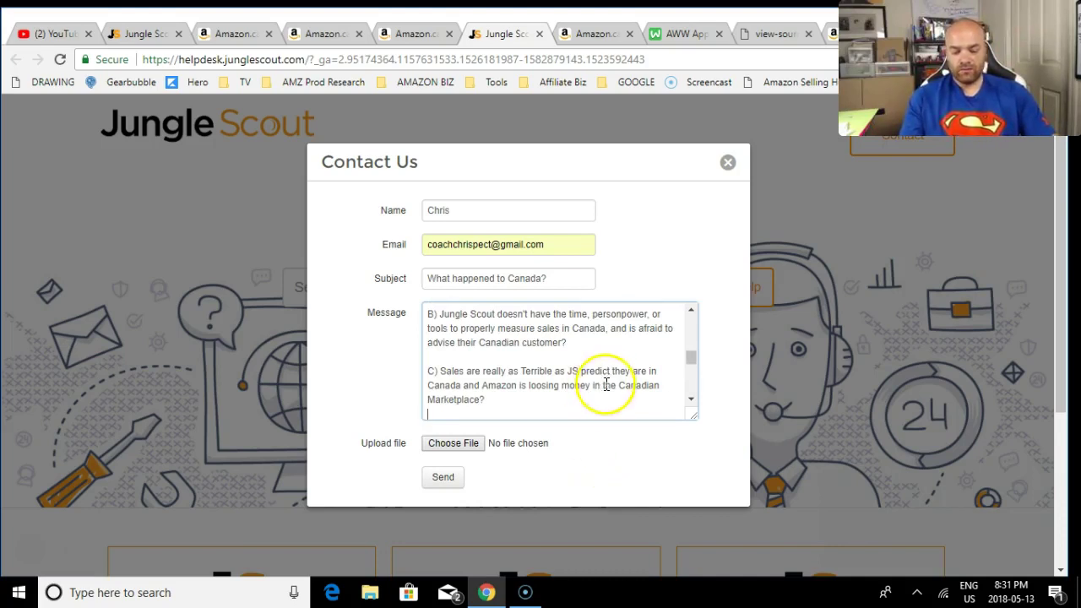
pyautogui.click(543, 386)
pyautogui.press('BackSpace')
# - Reword the line before the accuracy question as "if you are still reading my message, What I am hoping to know,"
pyautogui.press('Down')
pyautogui.press('Down')
pyautogui.press('Down')
pyautogui.press('Down')
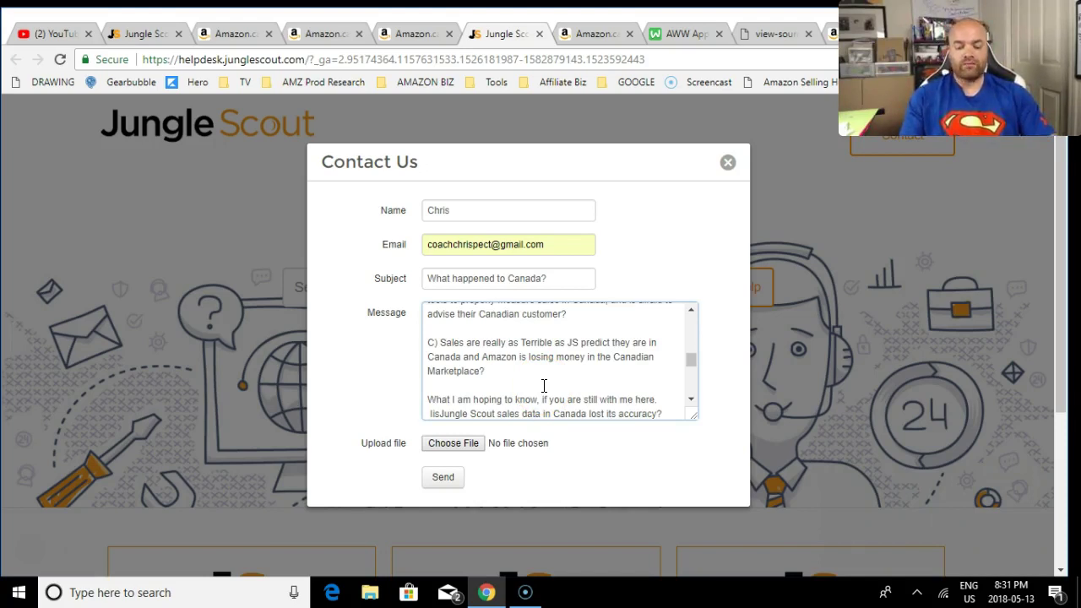
pyautogui.press('Return')
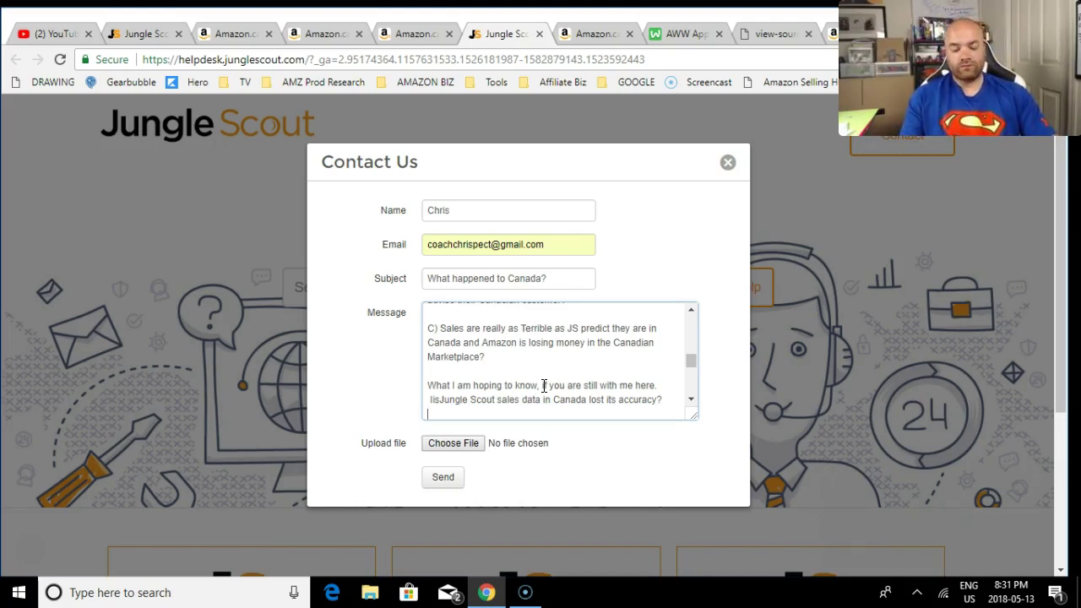
pyautogui.press('Return')
pyautogui.write('Why are the numbers being portrayed as soo bad?  What can you tell me?')
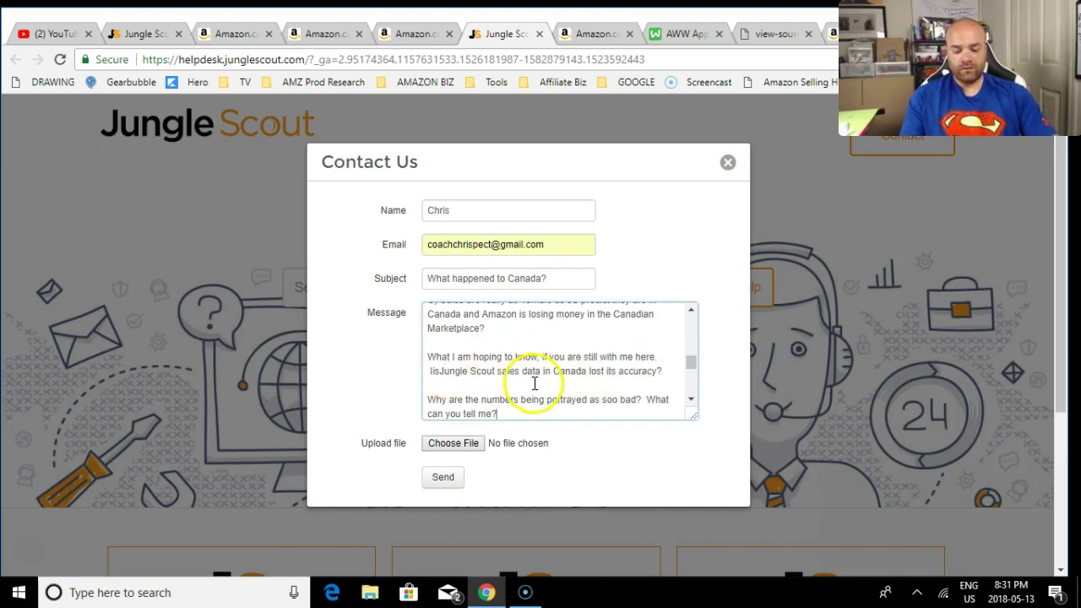
pyautogui.hotkey('ctrl', 'z')
pyautogui.press('BackSpace')
pyautogui.press('BackSpace')
pyautogui.press('BackSpace')
pyautogui.press('BackSpace')
pyautogui.press('BackSpace')
pyautogui.press('BackSpace')
pyautogui.press('BackSpace')
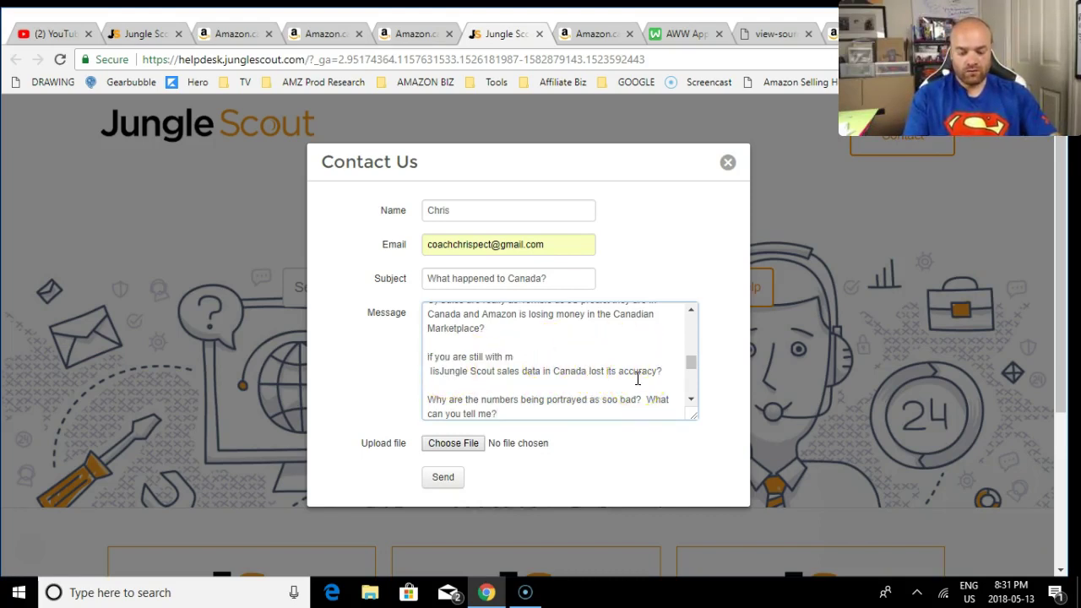
pyautogui.hotkey('ctrl', 'z')
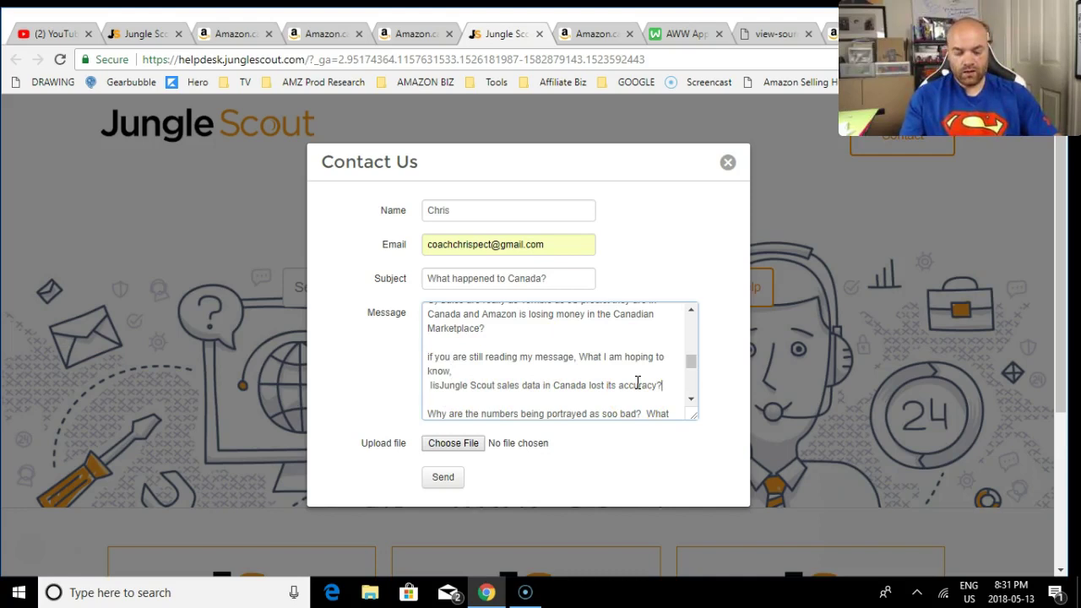
# - Move the sales data accuracy question into its own paragraph and correct its opening to "Is Jungle Scout"
pyautogui.hotkey('ctrl', 'z')
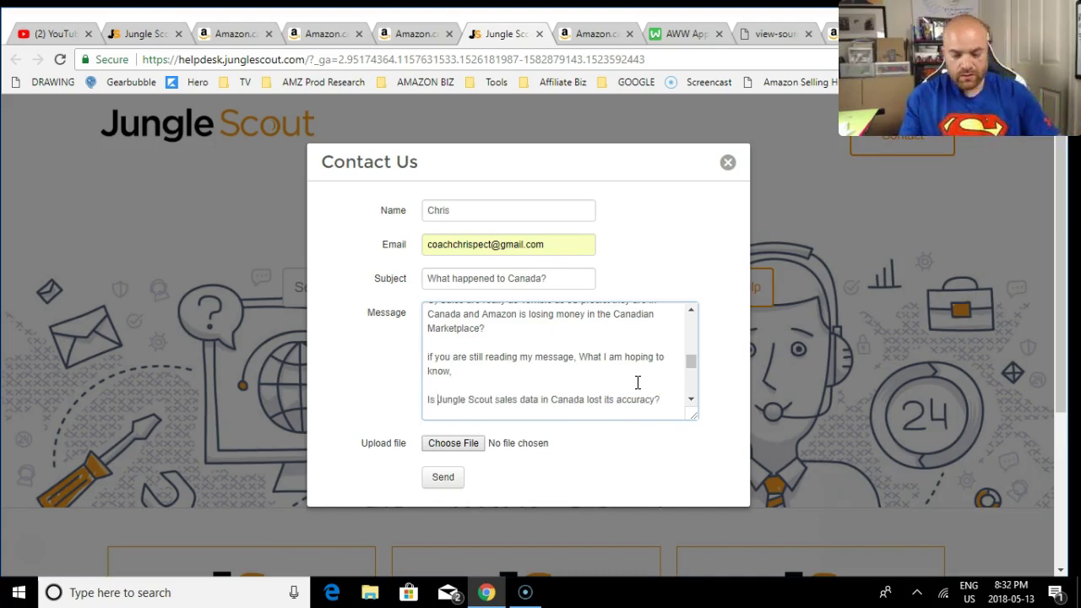
pyautogui.hotkey('ctrl', 'z')
pyautogui.hotkey('ctrl', 'z')
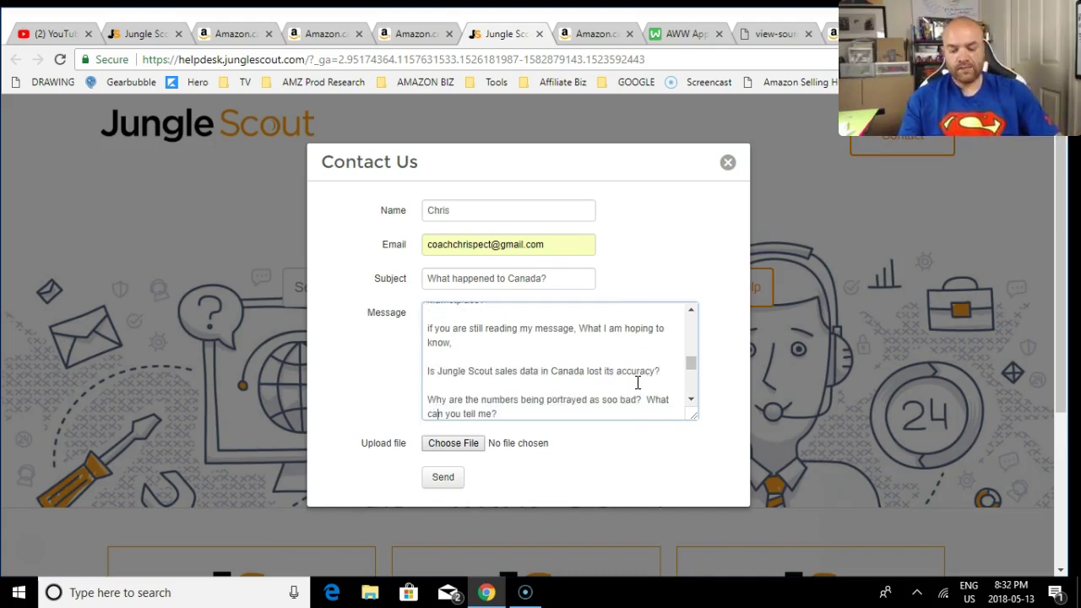
pyautogui.hotkey('ctrl', 'z')
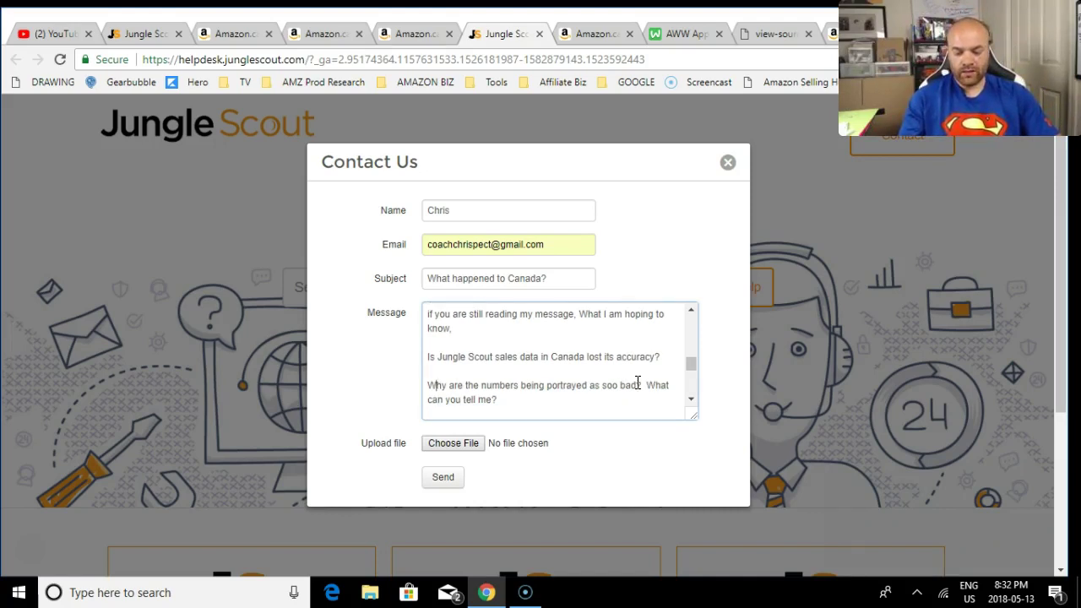
# - Add "Are the really that bad?" after the "soo bad?" question and put "What can you tell me?" in its own paragraph
pyautogui.click(646, 386)
pyautogui.hotkey('ctrl', 'y')
pyautogui.hotkey('ctrl', 'y')
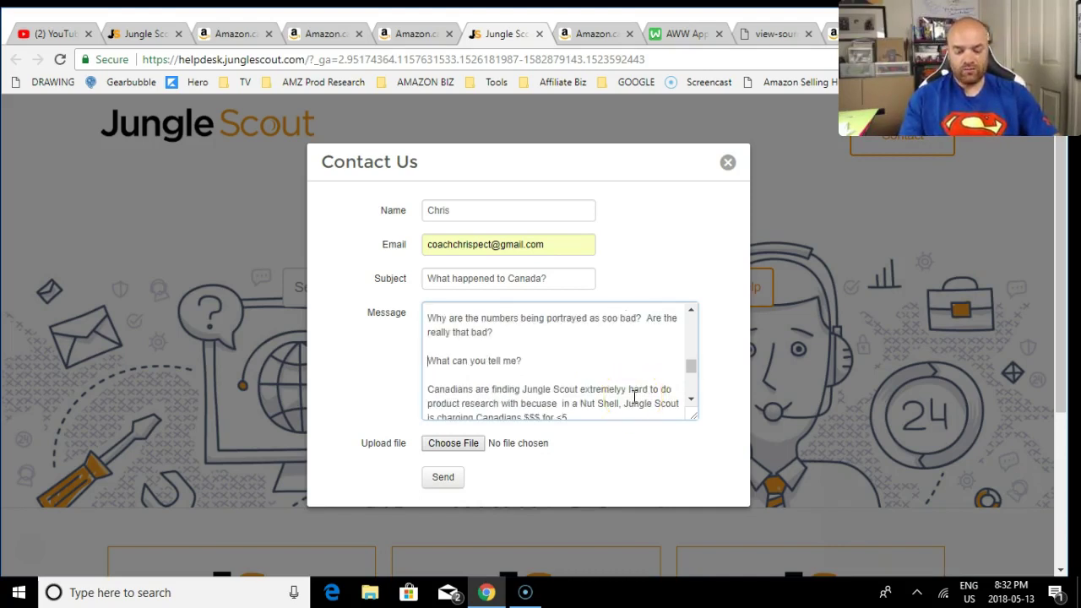
pyautogui.hotkey('ctrl', 'y')
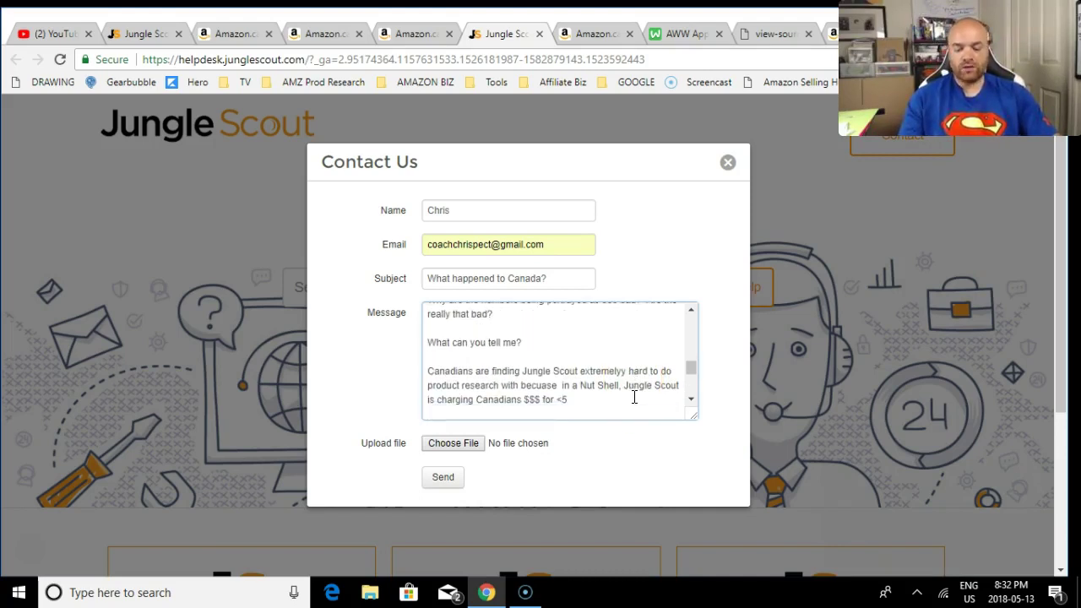
# - Correct "extremelyy" to "extremely" and remove the extra space after "becuase" in the paragraph about Canadians
pyautogui.click(603, 391)
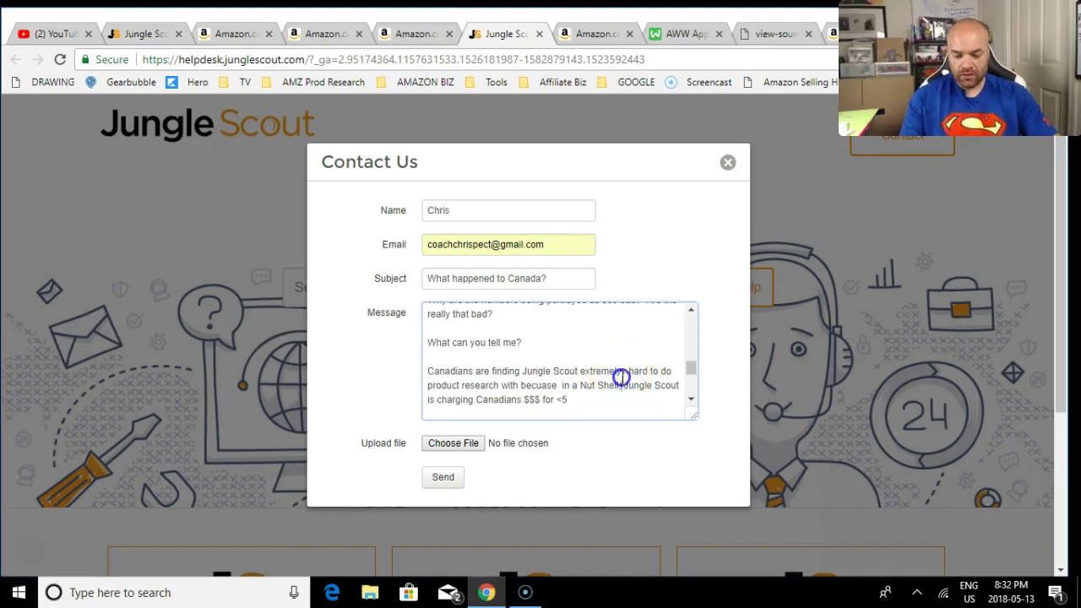
pyautogui.click(555, 386)
pyautogui.press('BackSpace')
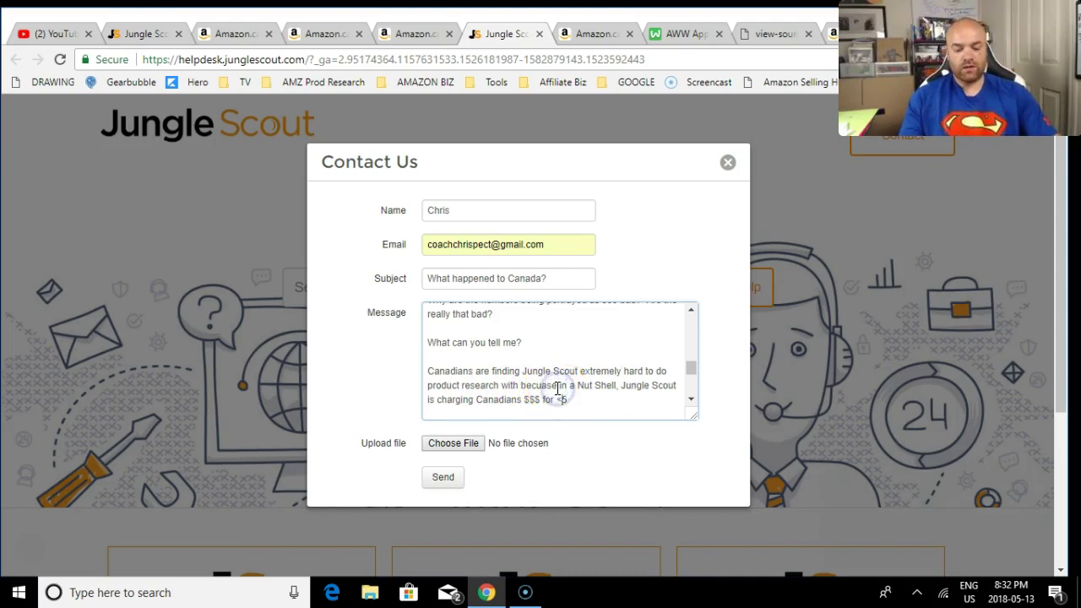
# - Insert "Huge" before "$$$" and add "analytics." after "<5" in the sentence about what Jungle Scout charges Canadians
pyautogui.press('Return')
pyautogui.write('As per Jungle Scout')
pyautogui.press('Return')
pyautogui.write('The Canadian Marketplace has')
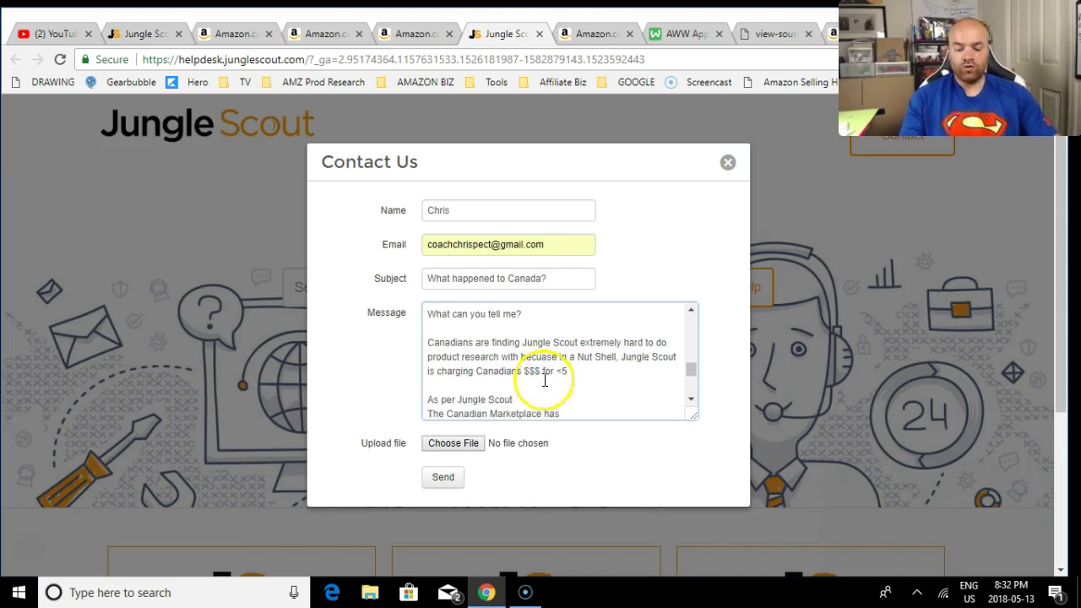
pyautogui.click(525, 371)
pyautogui.write('Huge')
pyautogui.click(597, 375)
pyautogui.write('analytics.')
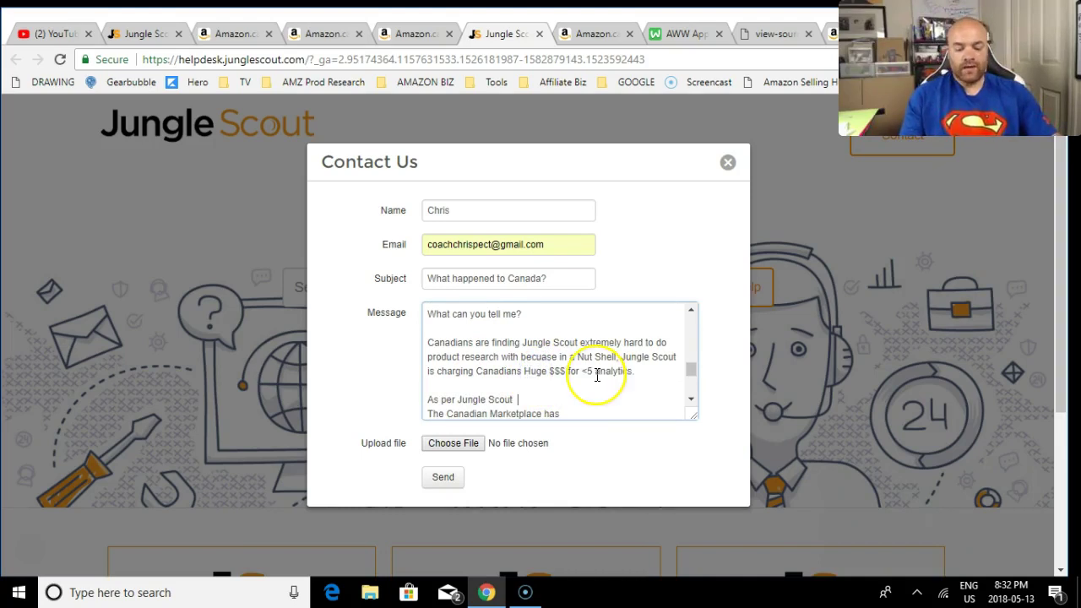
# - Read the "As per Jungle Scout" lines about demand and competition and the paragraph about checking with other Canadian sellers
pyautogui.press('Return')
pyautogui.write('ZERO demand')
pyautogui.press('Return')
pyautogui.write('ZERO depth of demand')
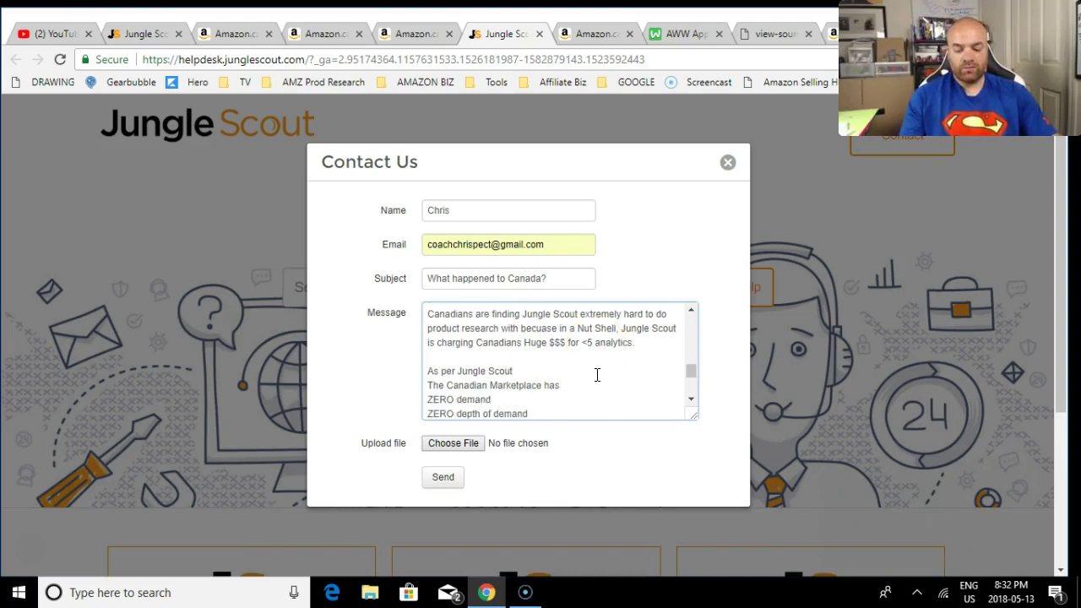
pyautogui.press('Return')
pyautogui.write('and High Competition.')
pyautogui.press('Up')
pyautogui.press('Up')
pyautogui.press('Down')
pyautogui.press('Down')
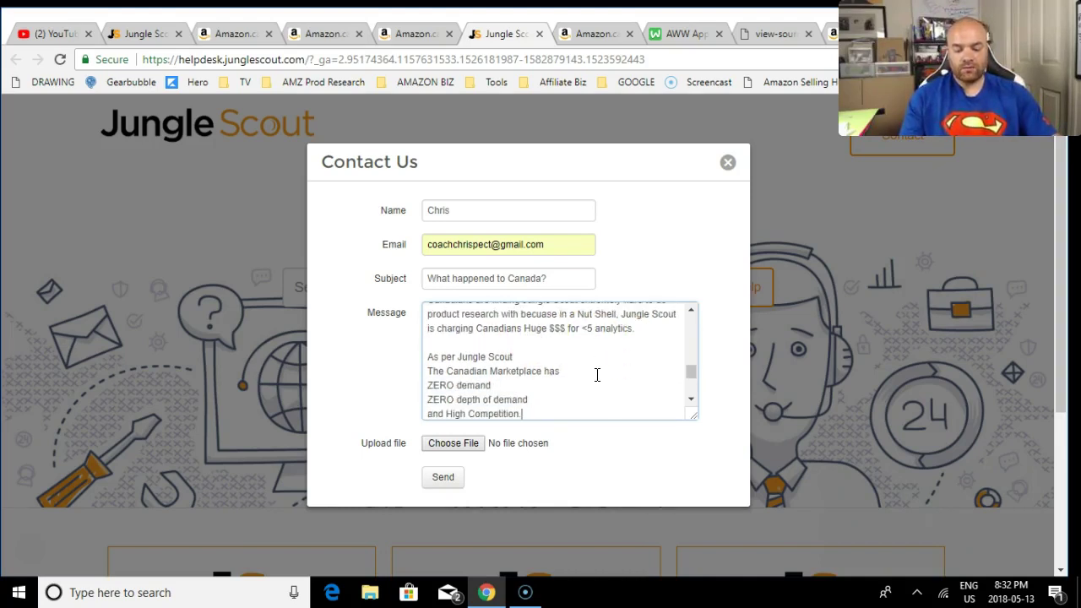
pyautogui.press('Down')
pyautogui.press('Down')
pyautogui.press('Down')
pyautogui.press('Down')
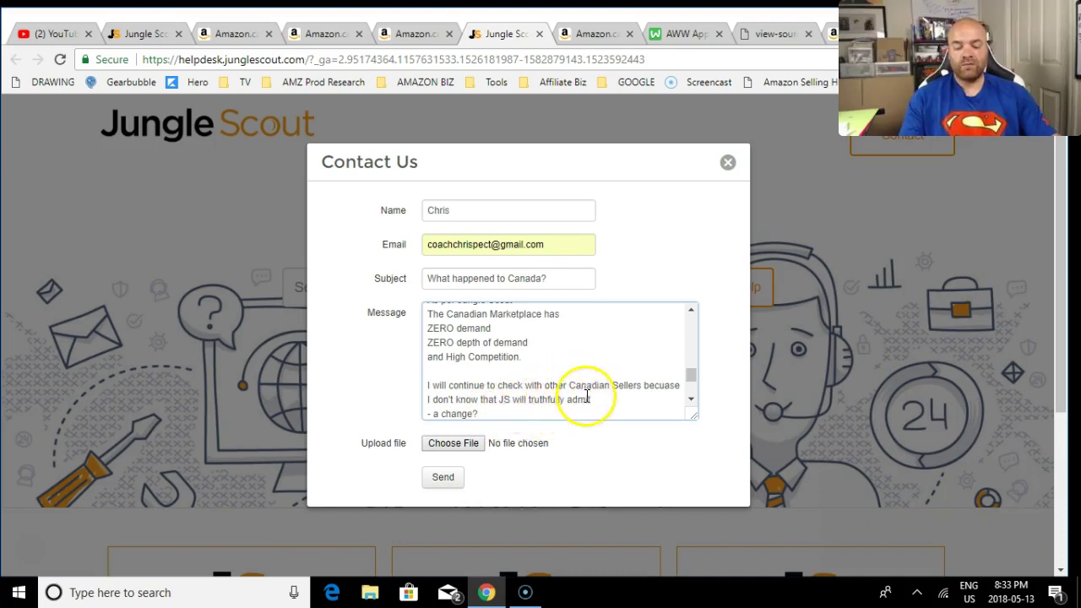
# - Review the message's closing question and signature, and send it to Jungle Scout support
pyautogui.write('- a fault? - any update?')
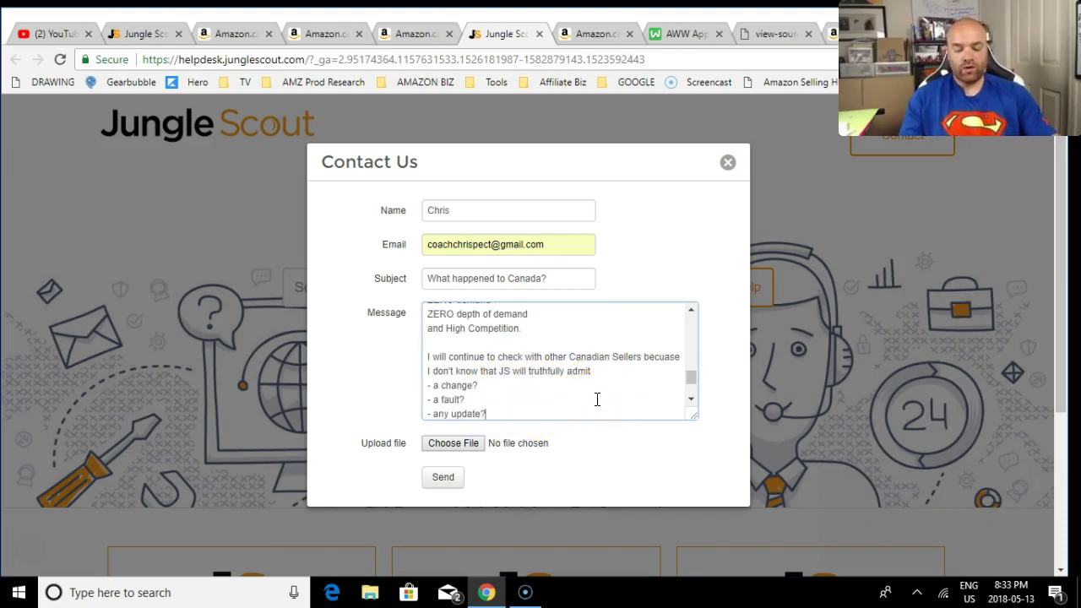
pyautogui.press('Return')
pyautogui.write('Jungle Scout... Tell Canadians the truth! Do your metrics for Amazon Sales in Canada work?  signed  <5')
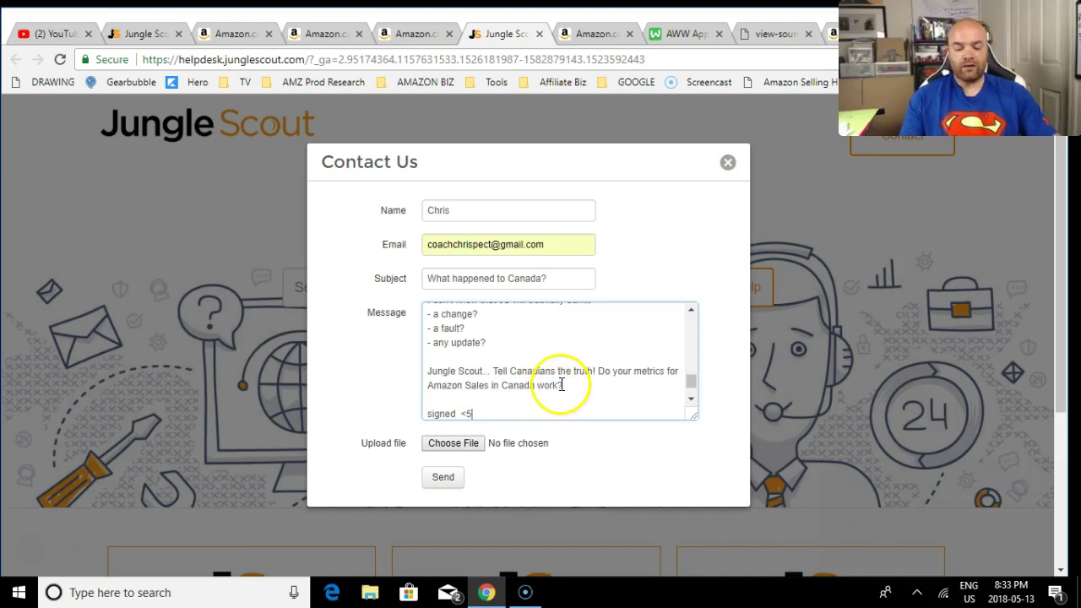
pyautogui.write('Coach Chrispect CEO Amazon Selling Mentorship Course')
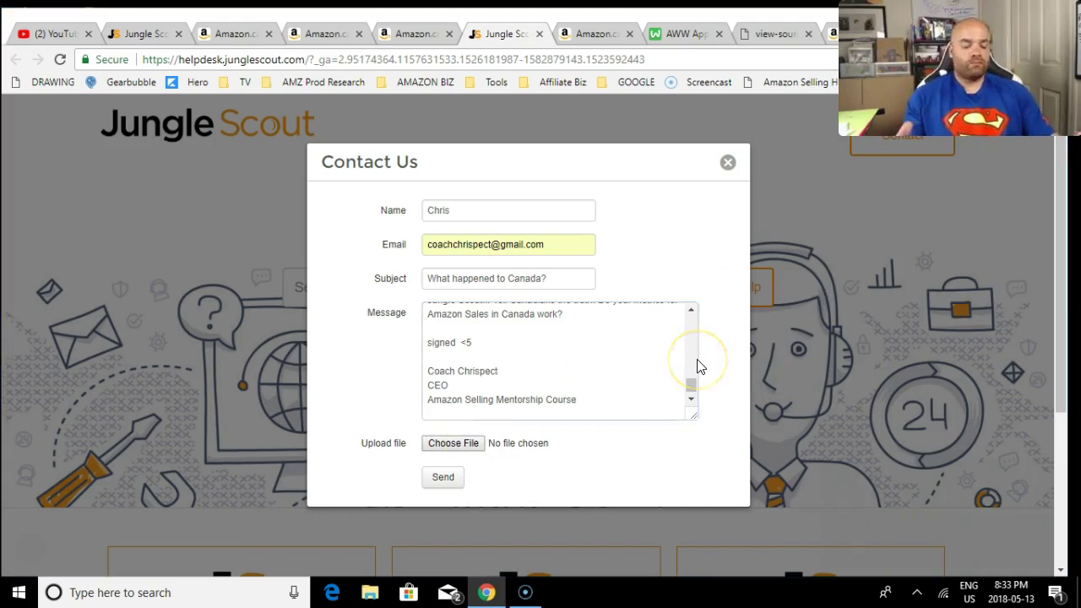
pyautogui.click(450, 479)
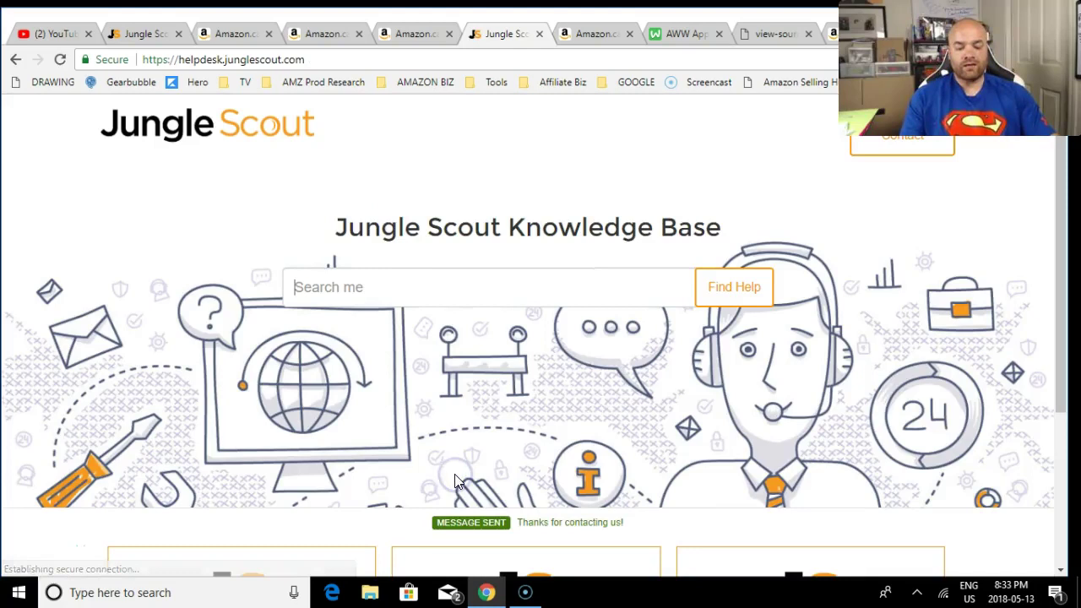